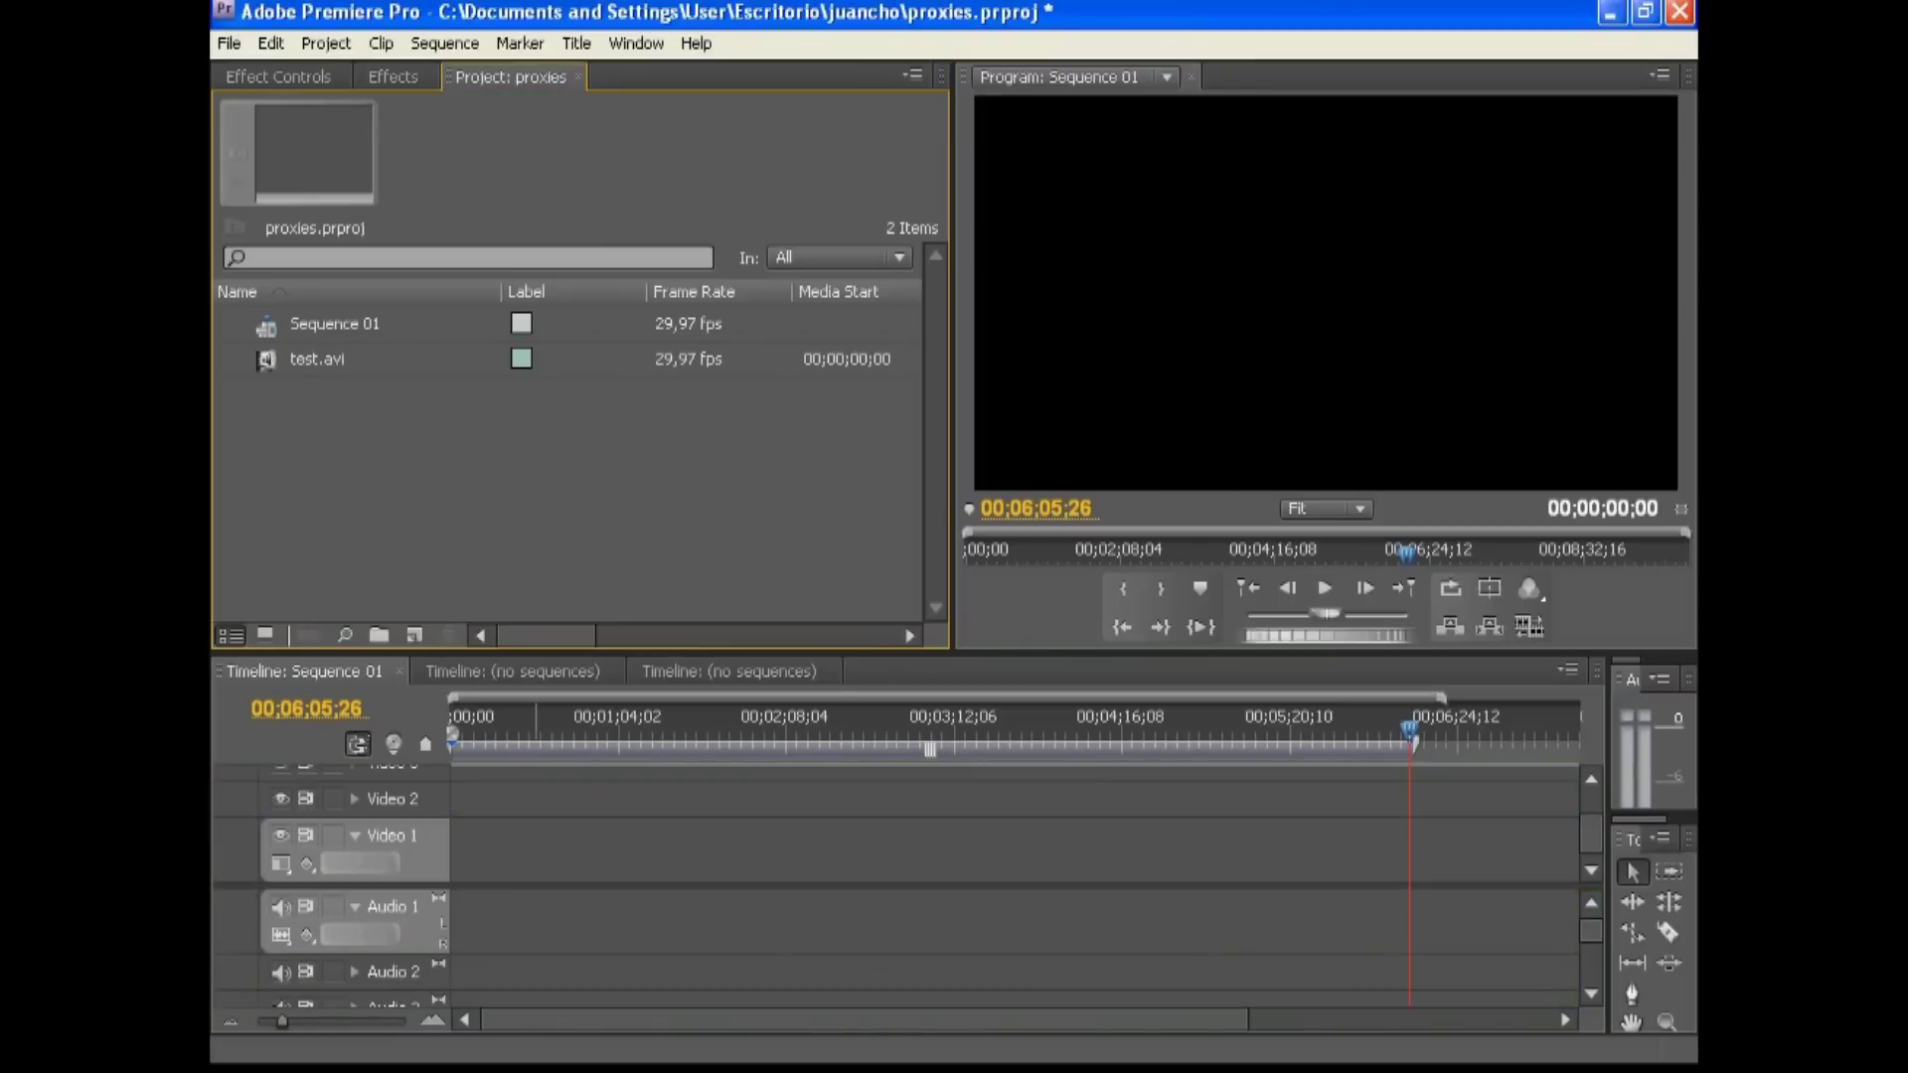
- Place the test.avi clip at the start of the Video 1 track in Sequence 01
click(317, 359)
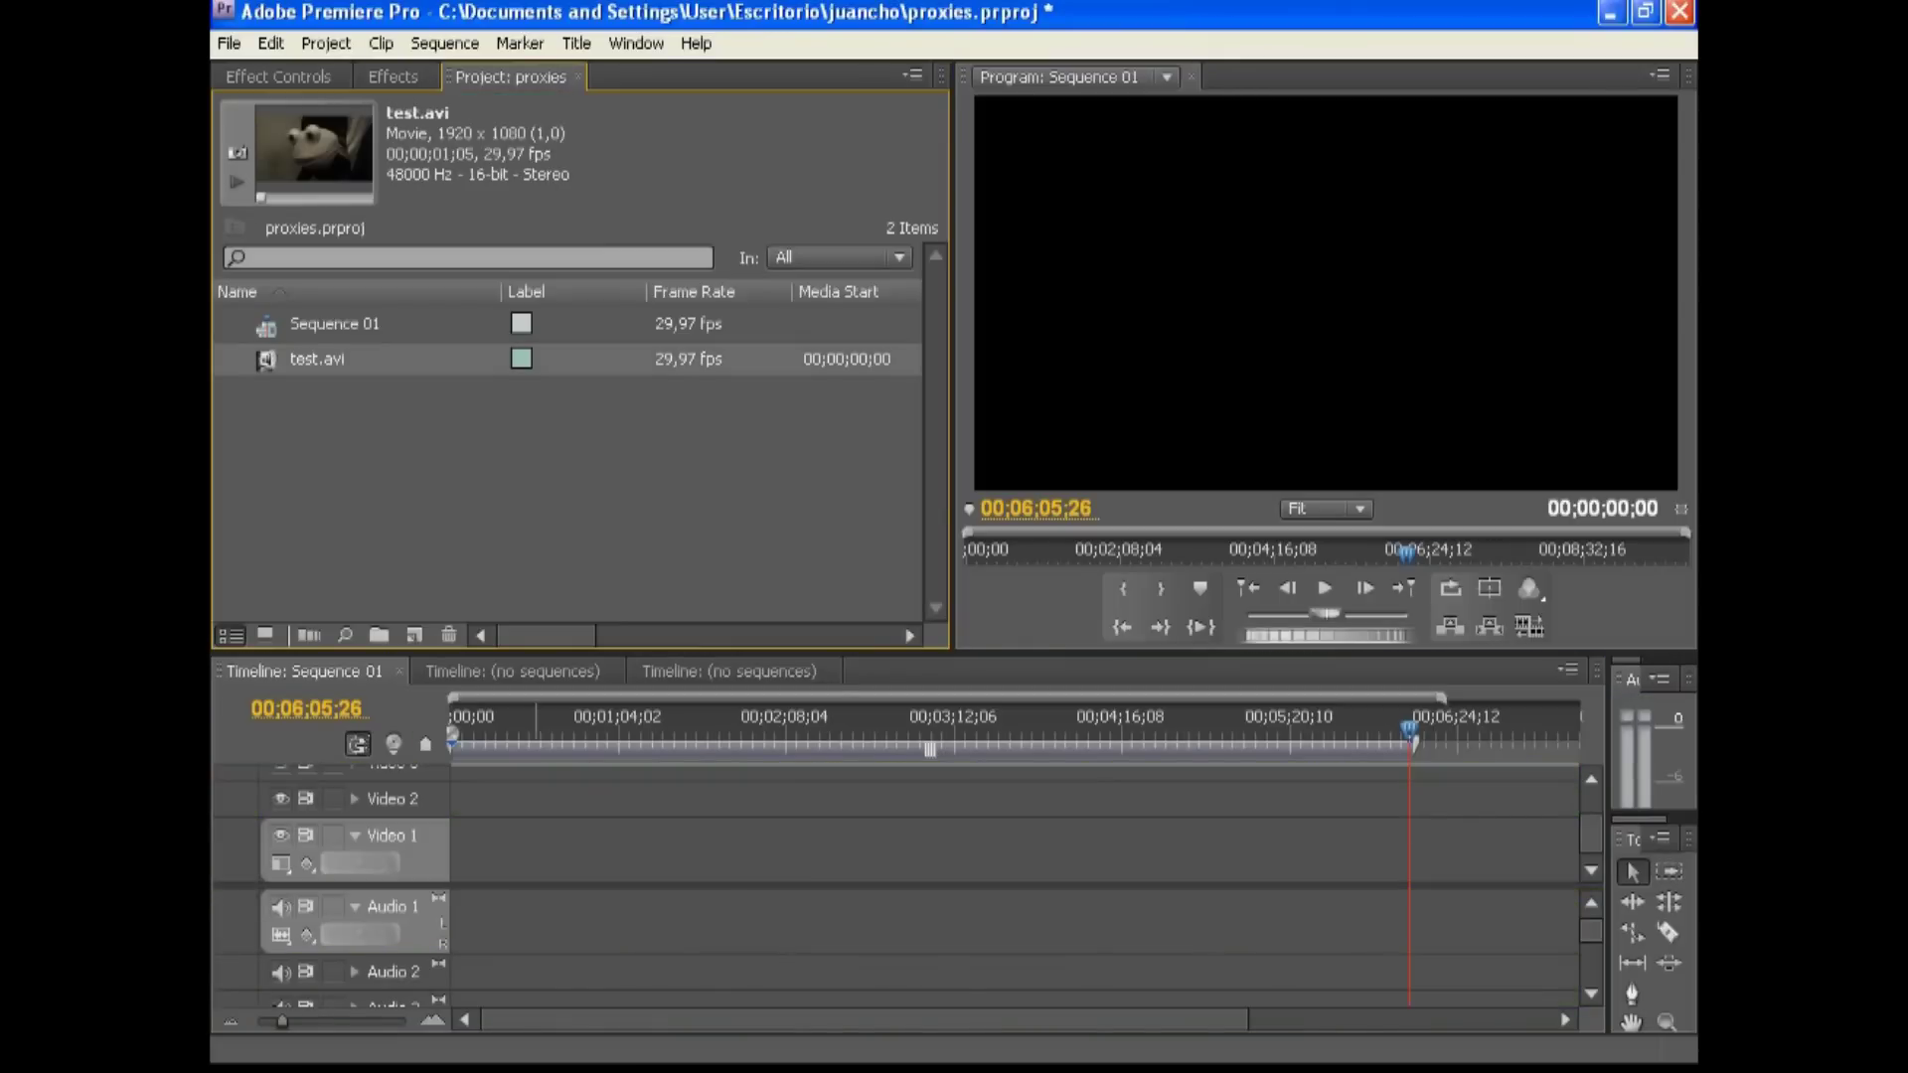
drag(317, 359, 453, 849)
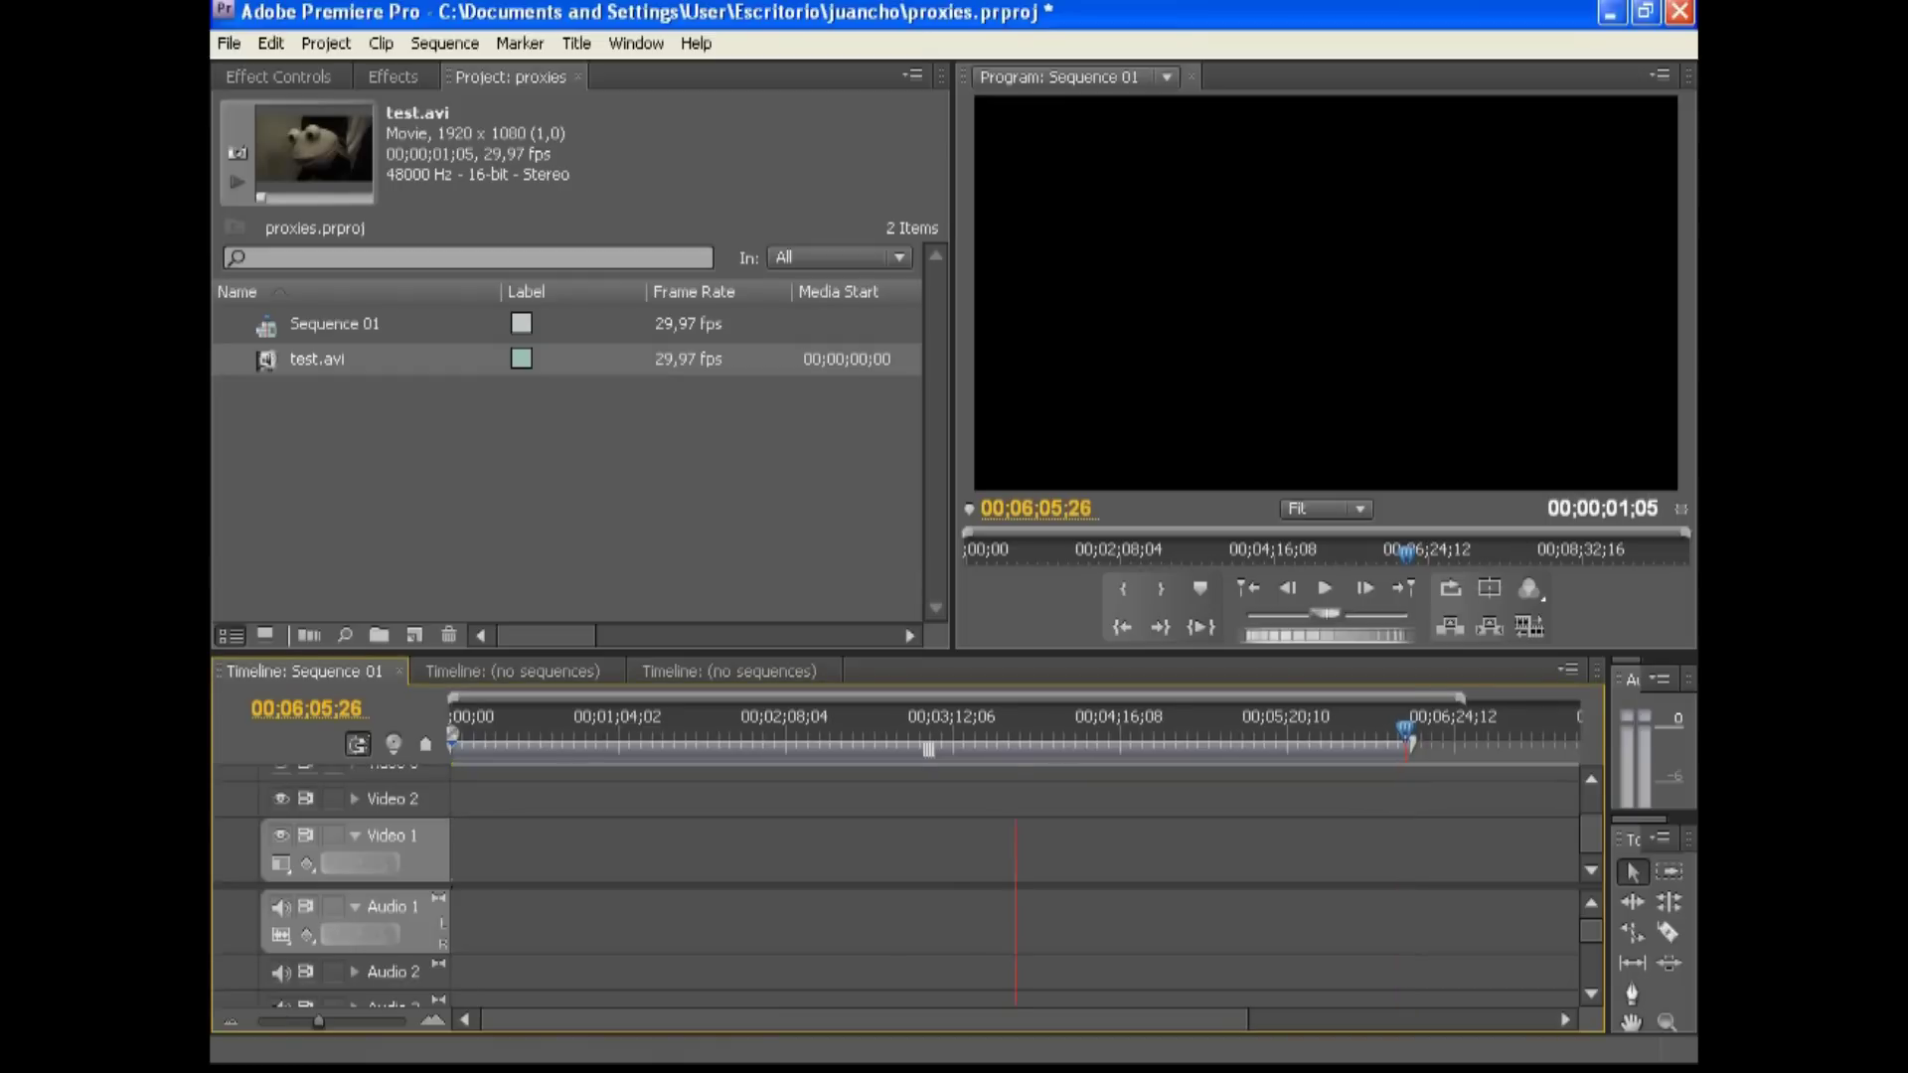
key(equal)
key(equal)
key(equal)
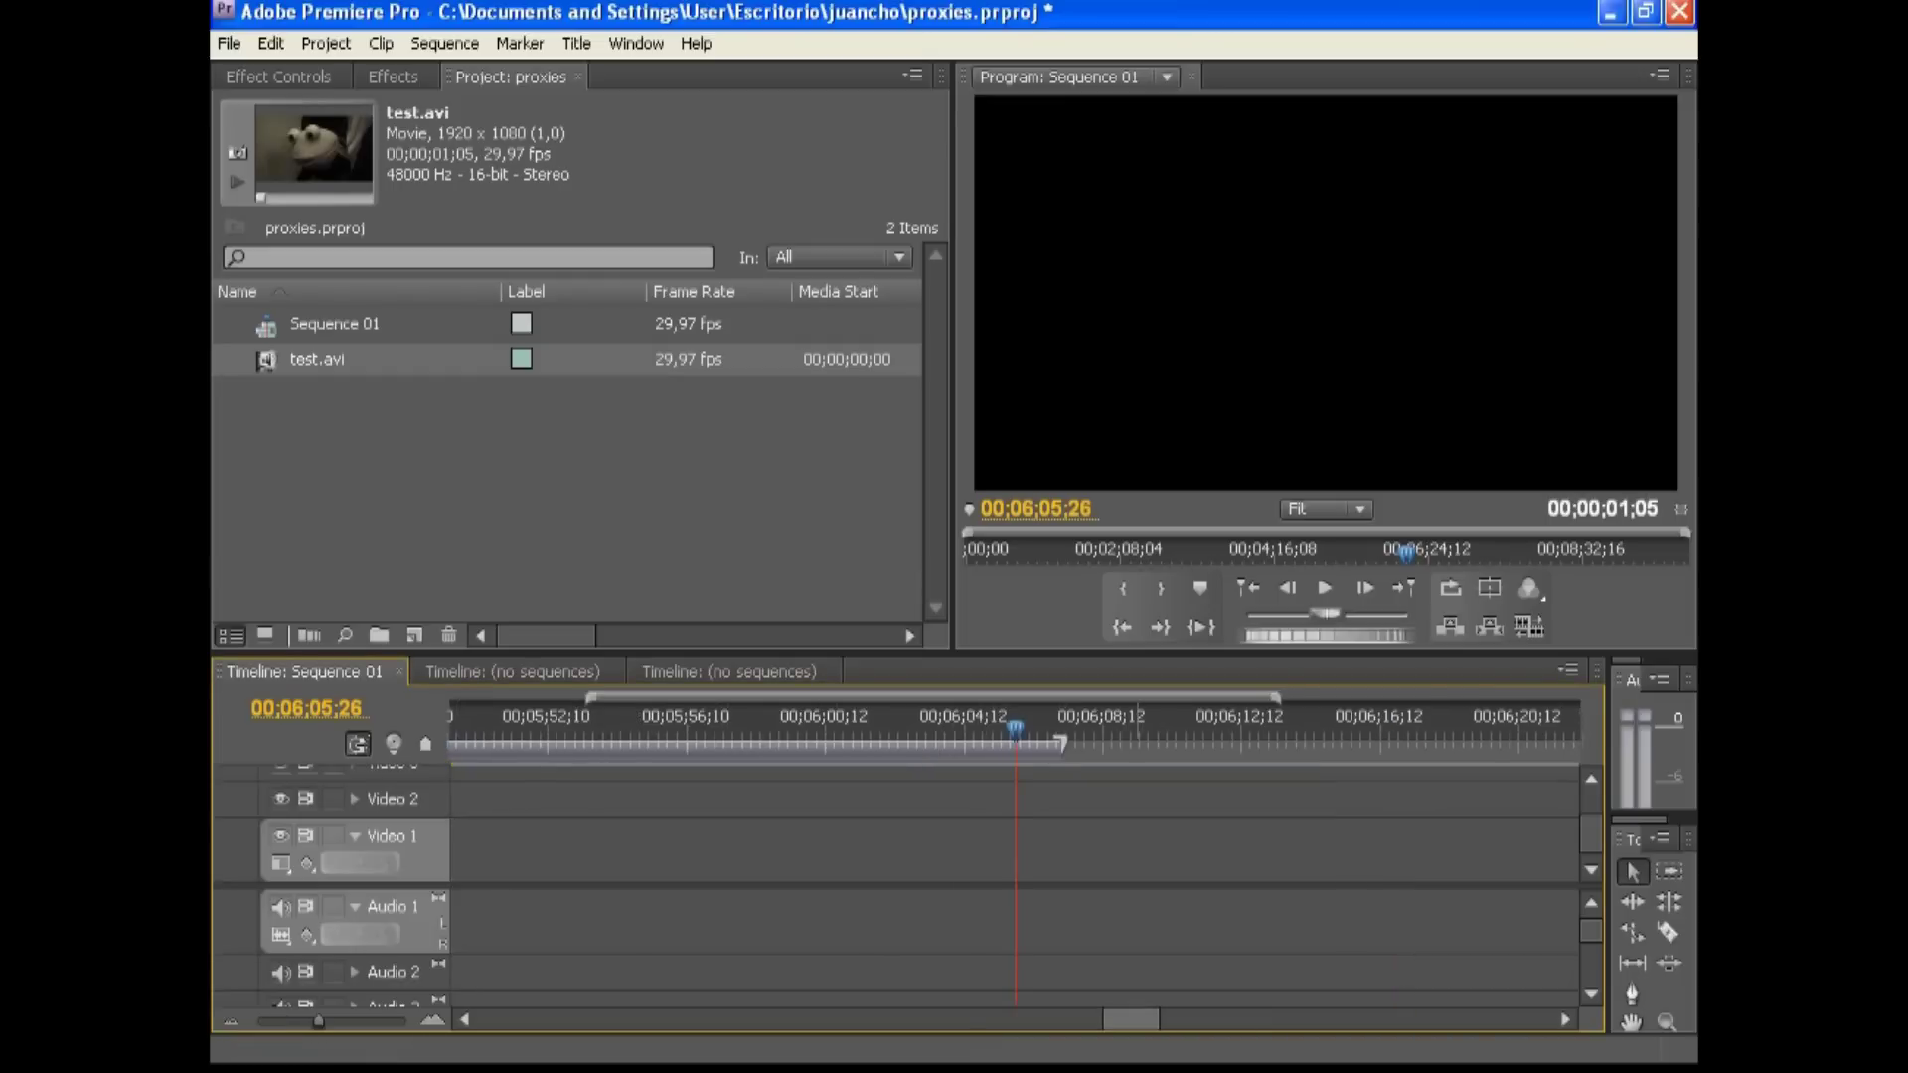
scroll(1014, 860, left, 10)
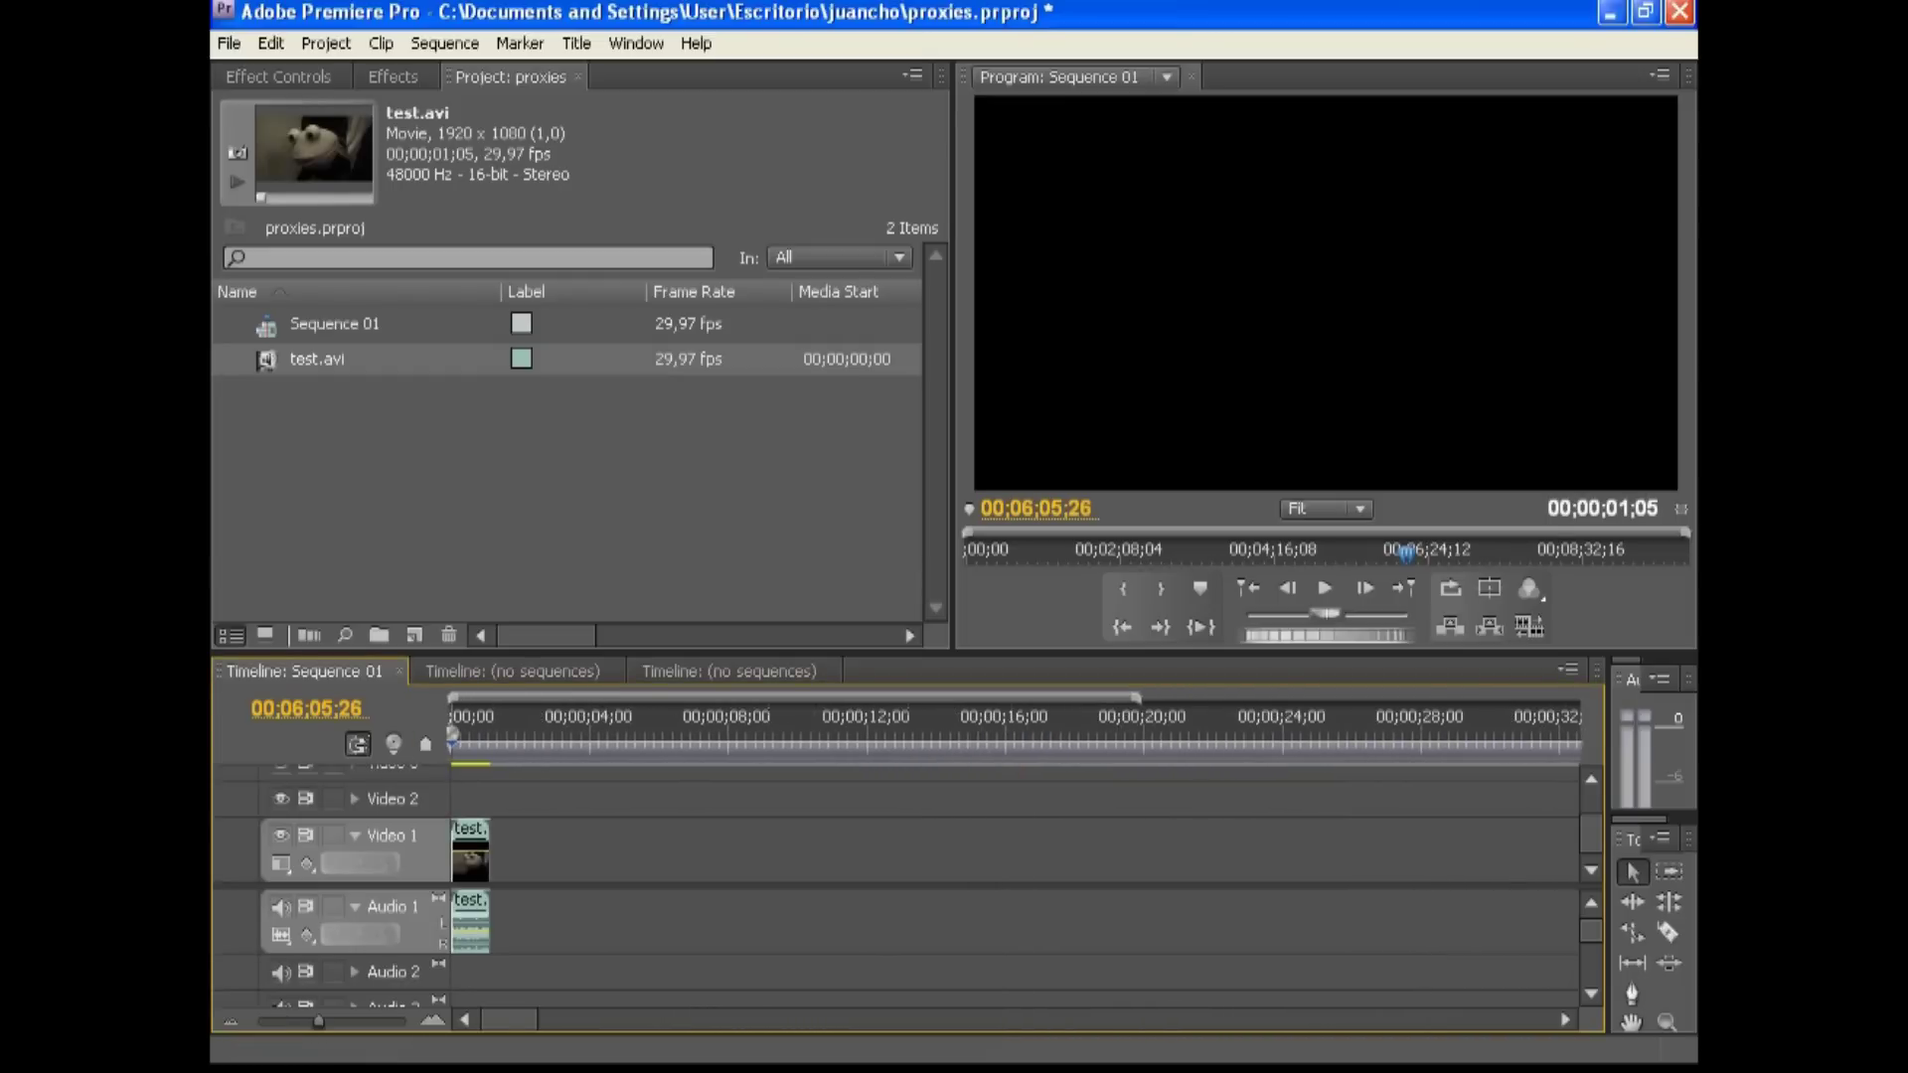
- Play back the test.avi clip in the sequence, then return the playhead to 00;00;00;13
click(463, 733)
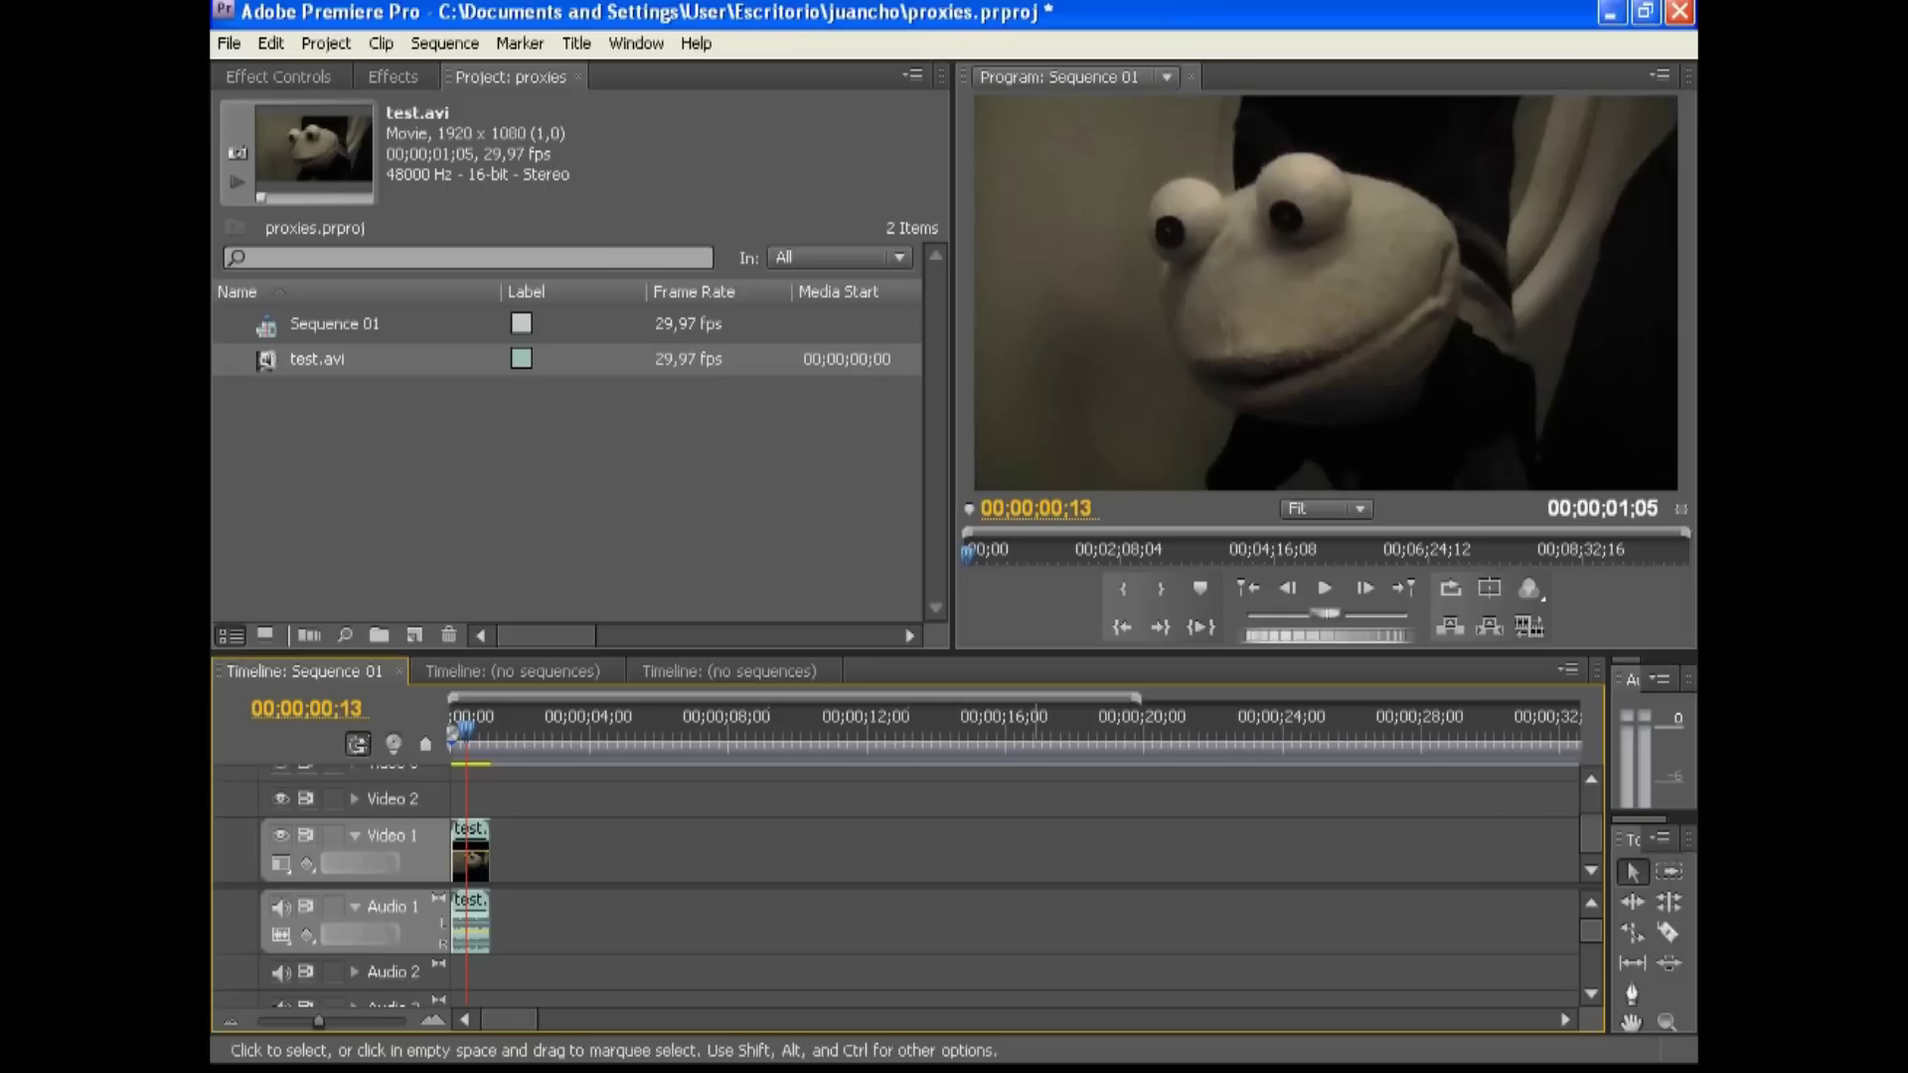
key(space)
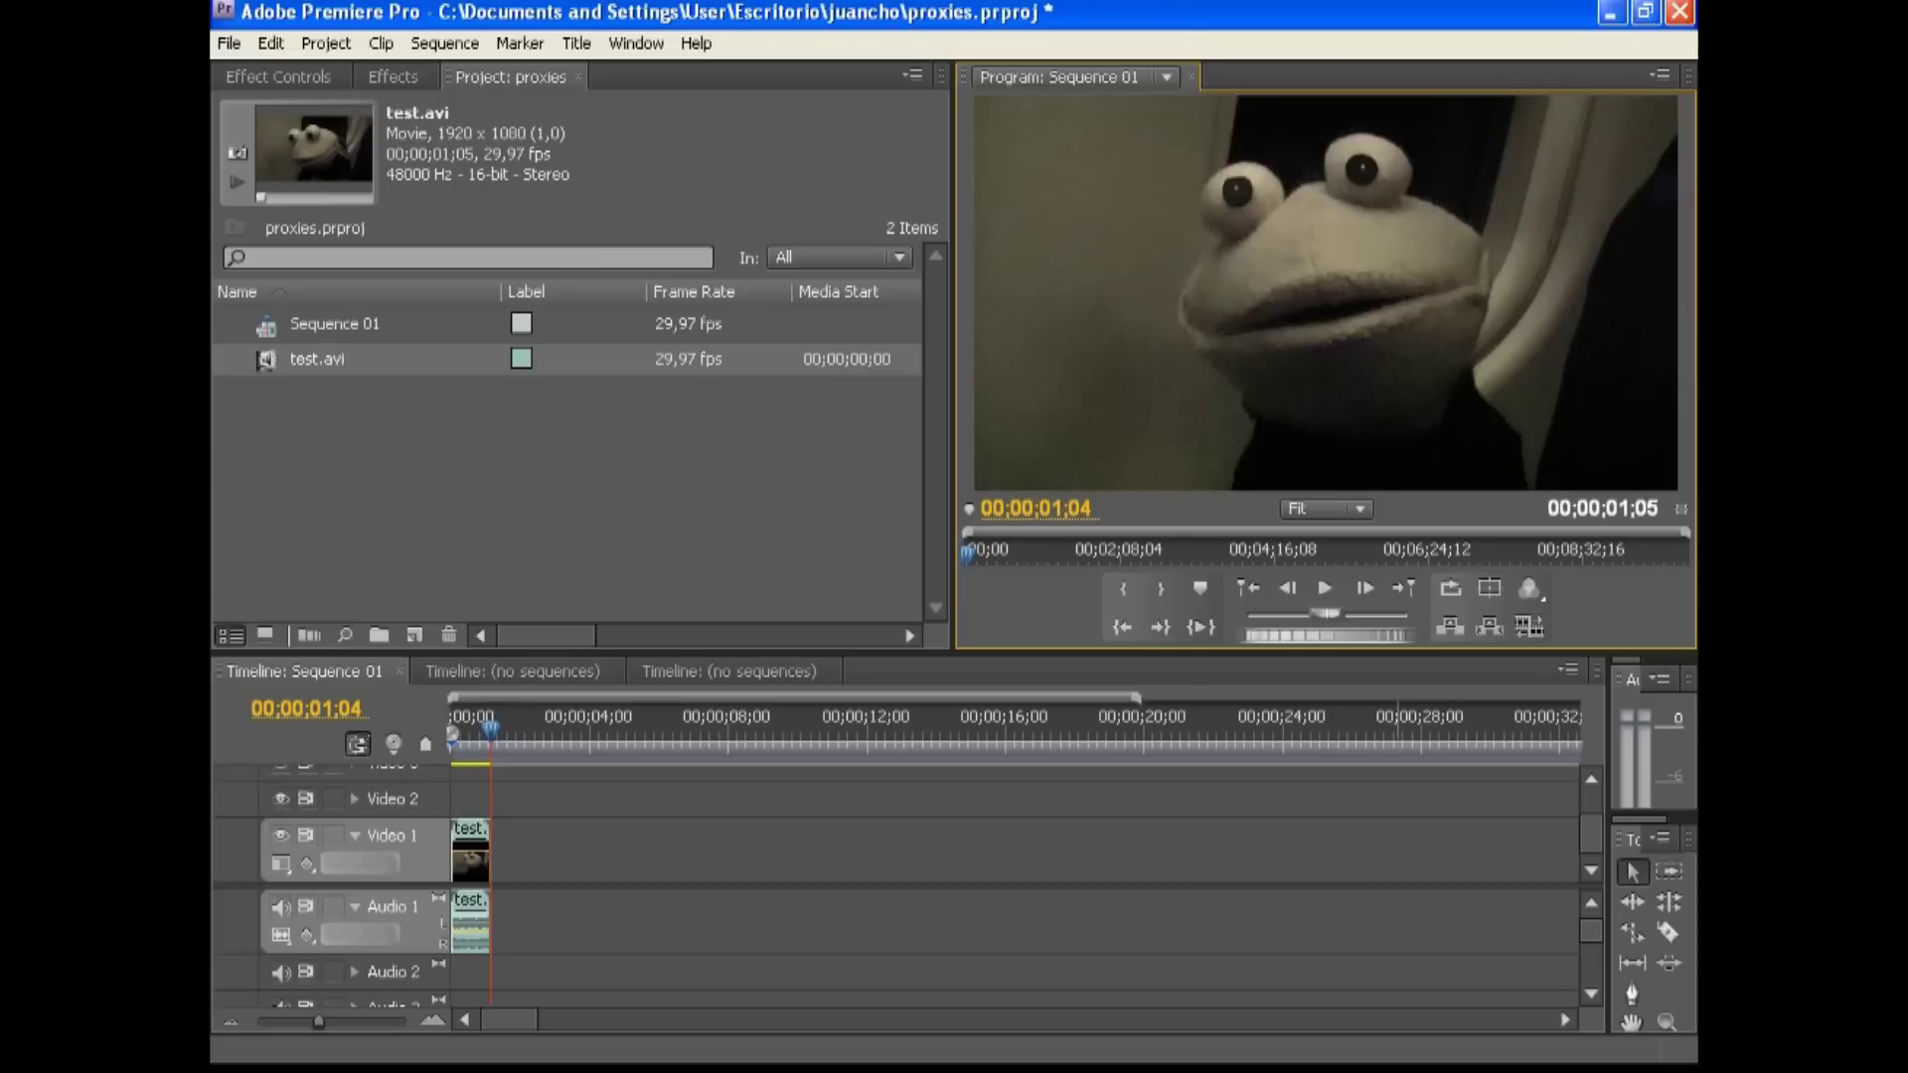
click(467, 740)
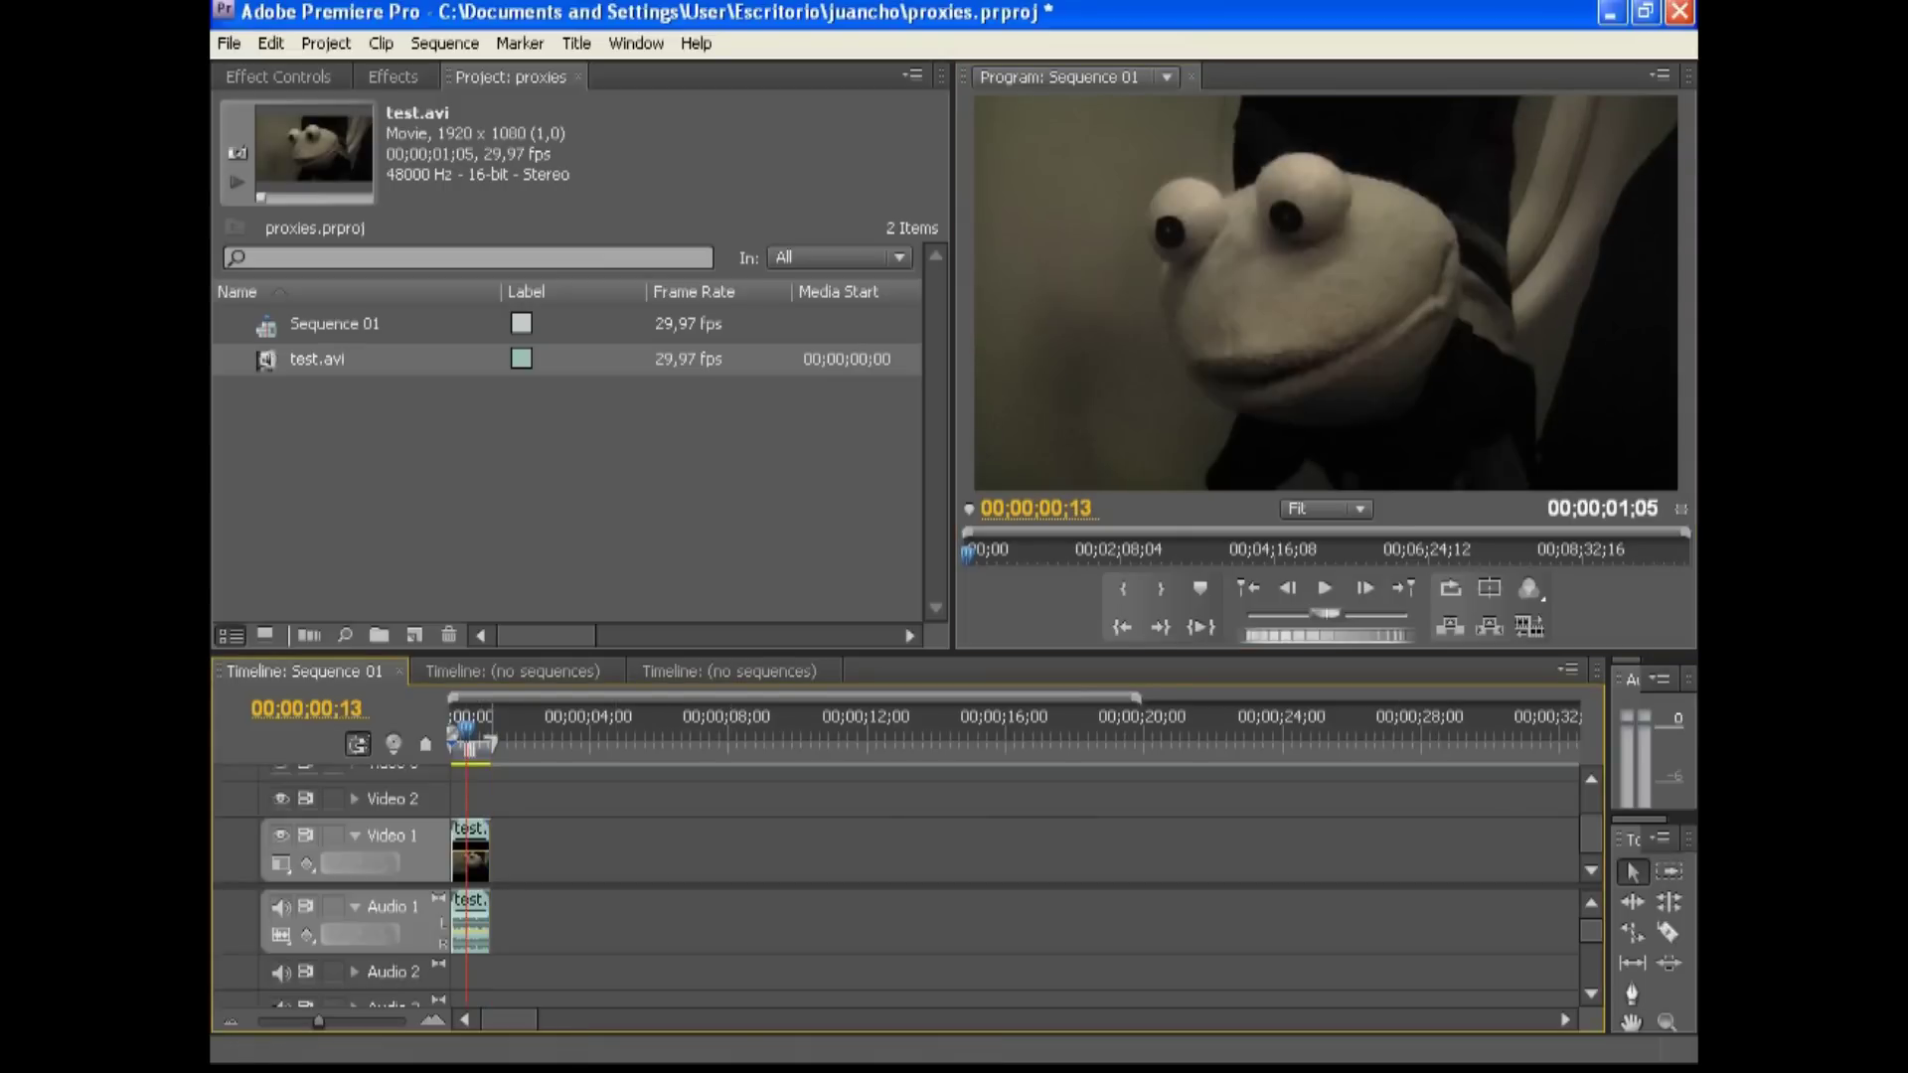
key(minus)
key(minus)
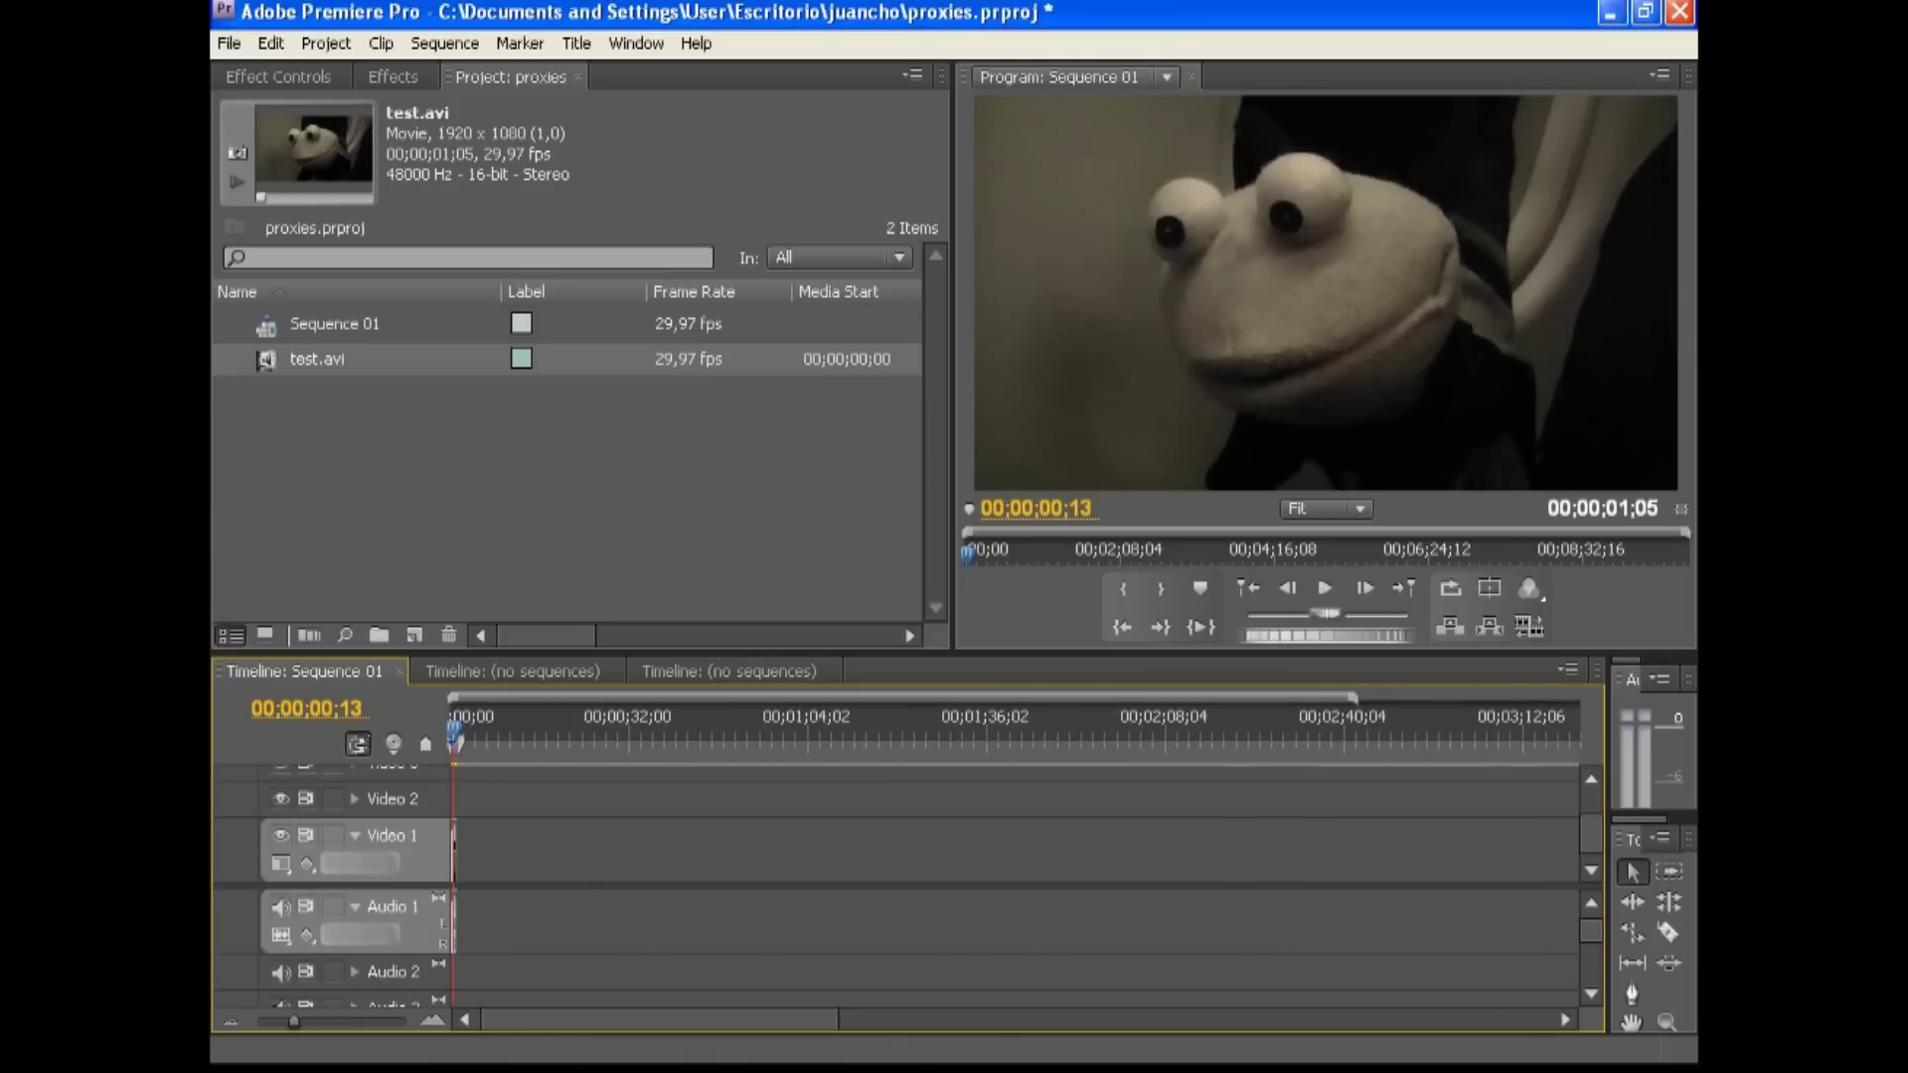
key(minus)
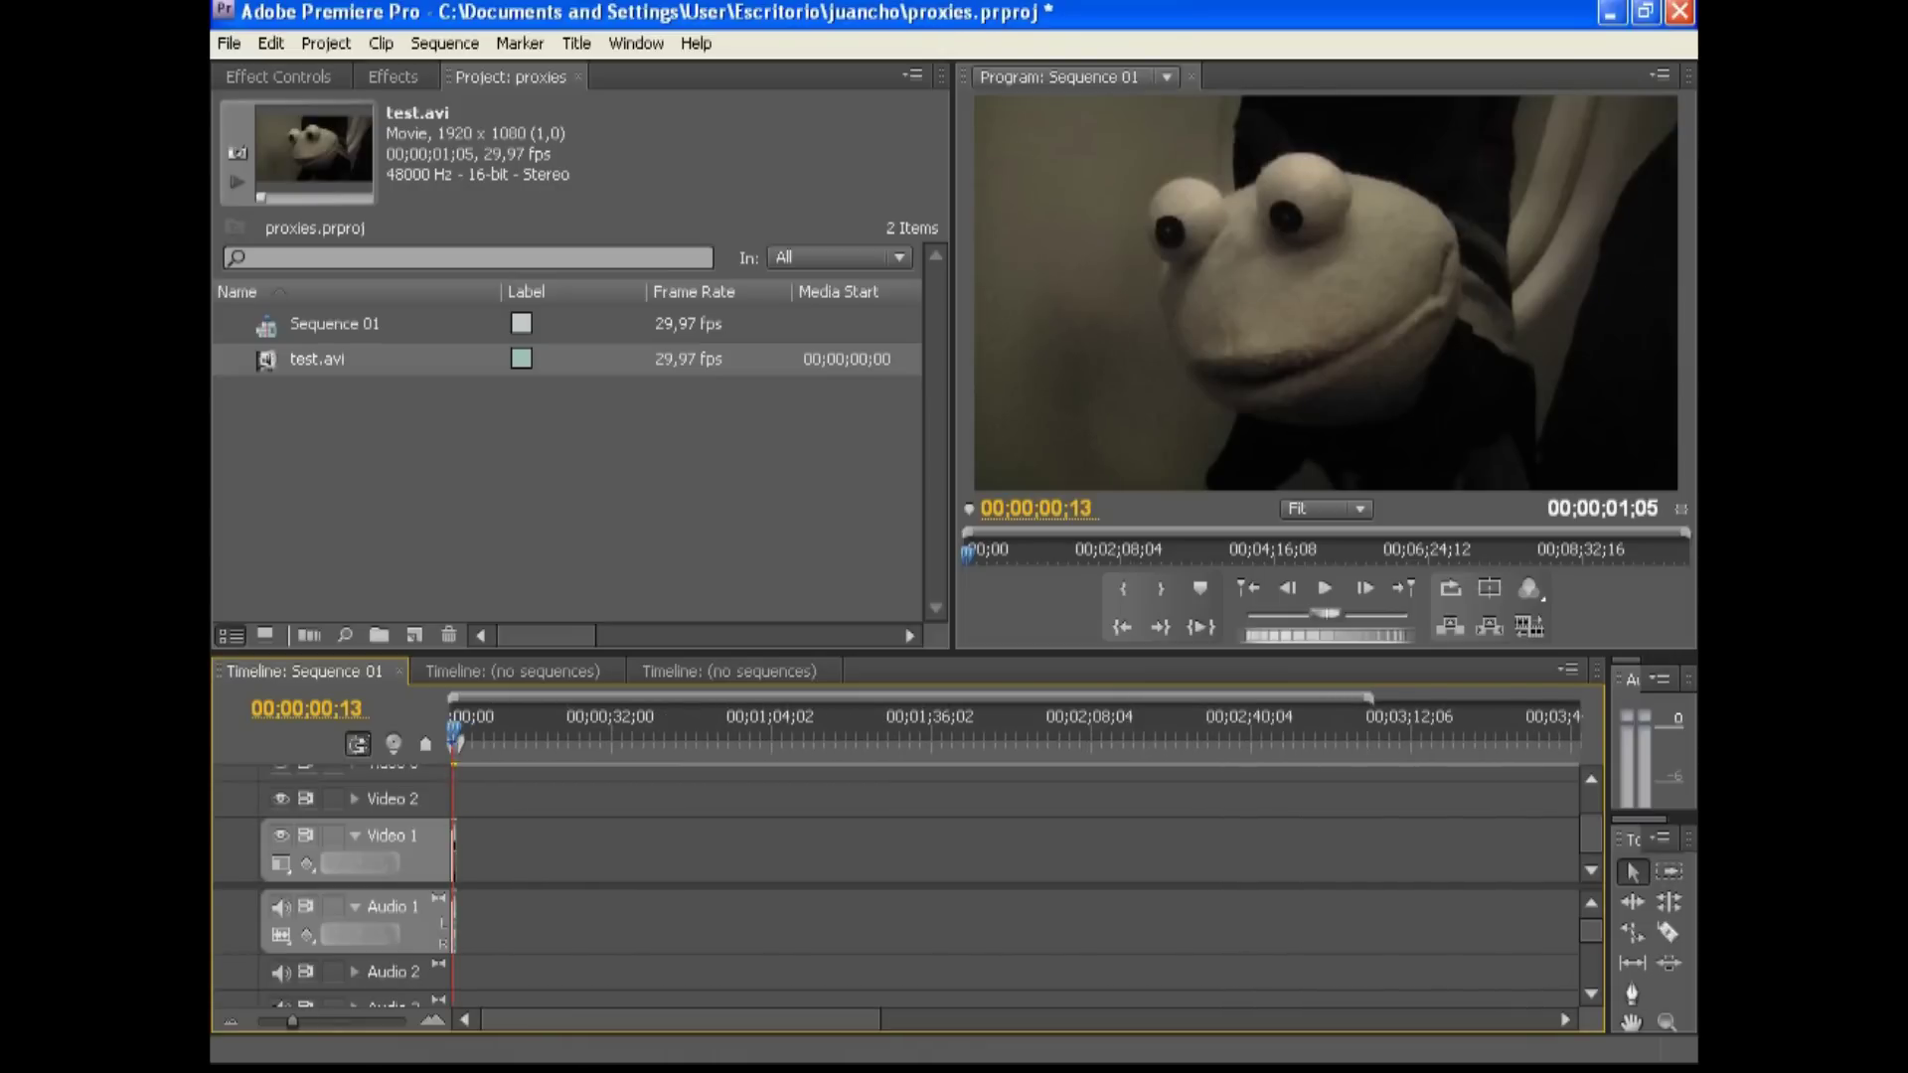
key(equal)
key(equal)
key(equal)
key(equal)
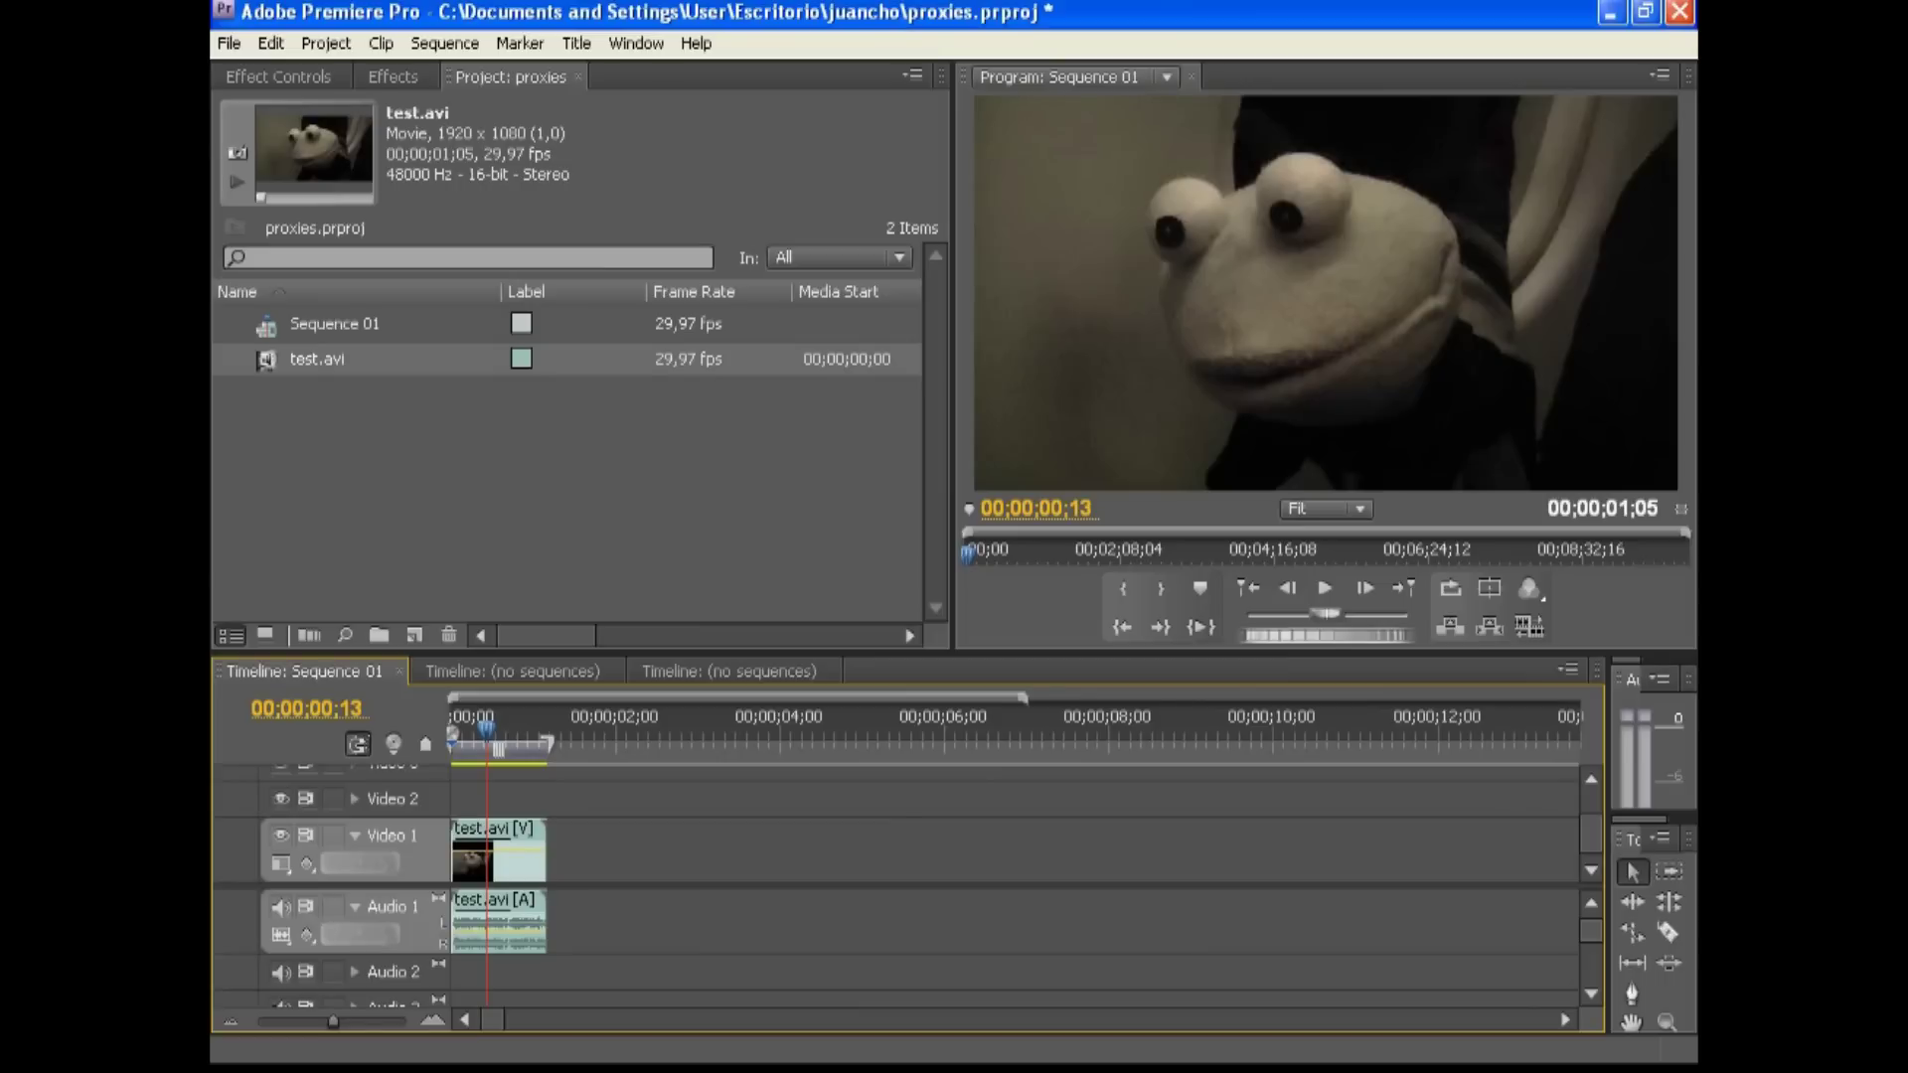
- Set up a media export of Sequence 01 in MPEG2 format with the NTSC DV High Quality preset
click(228, 42)
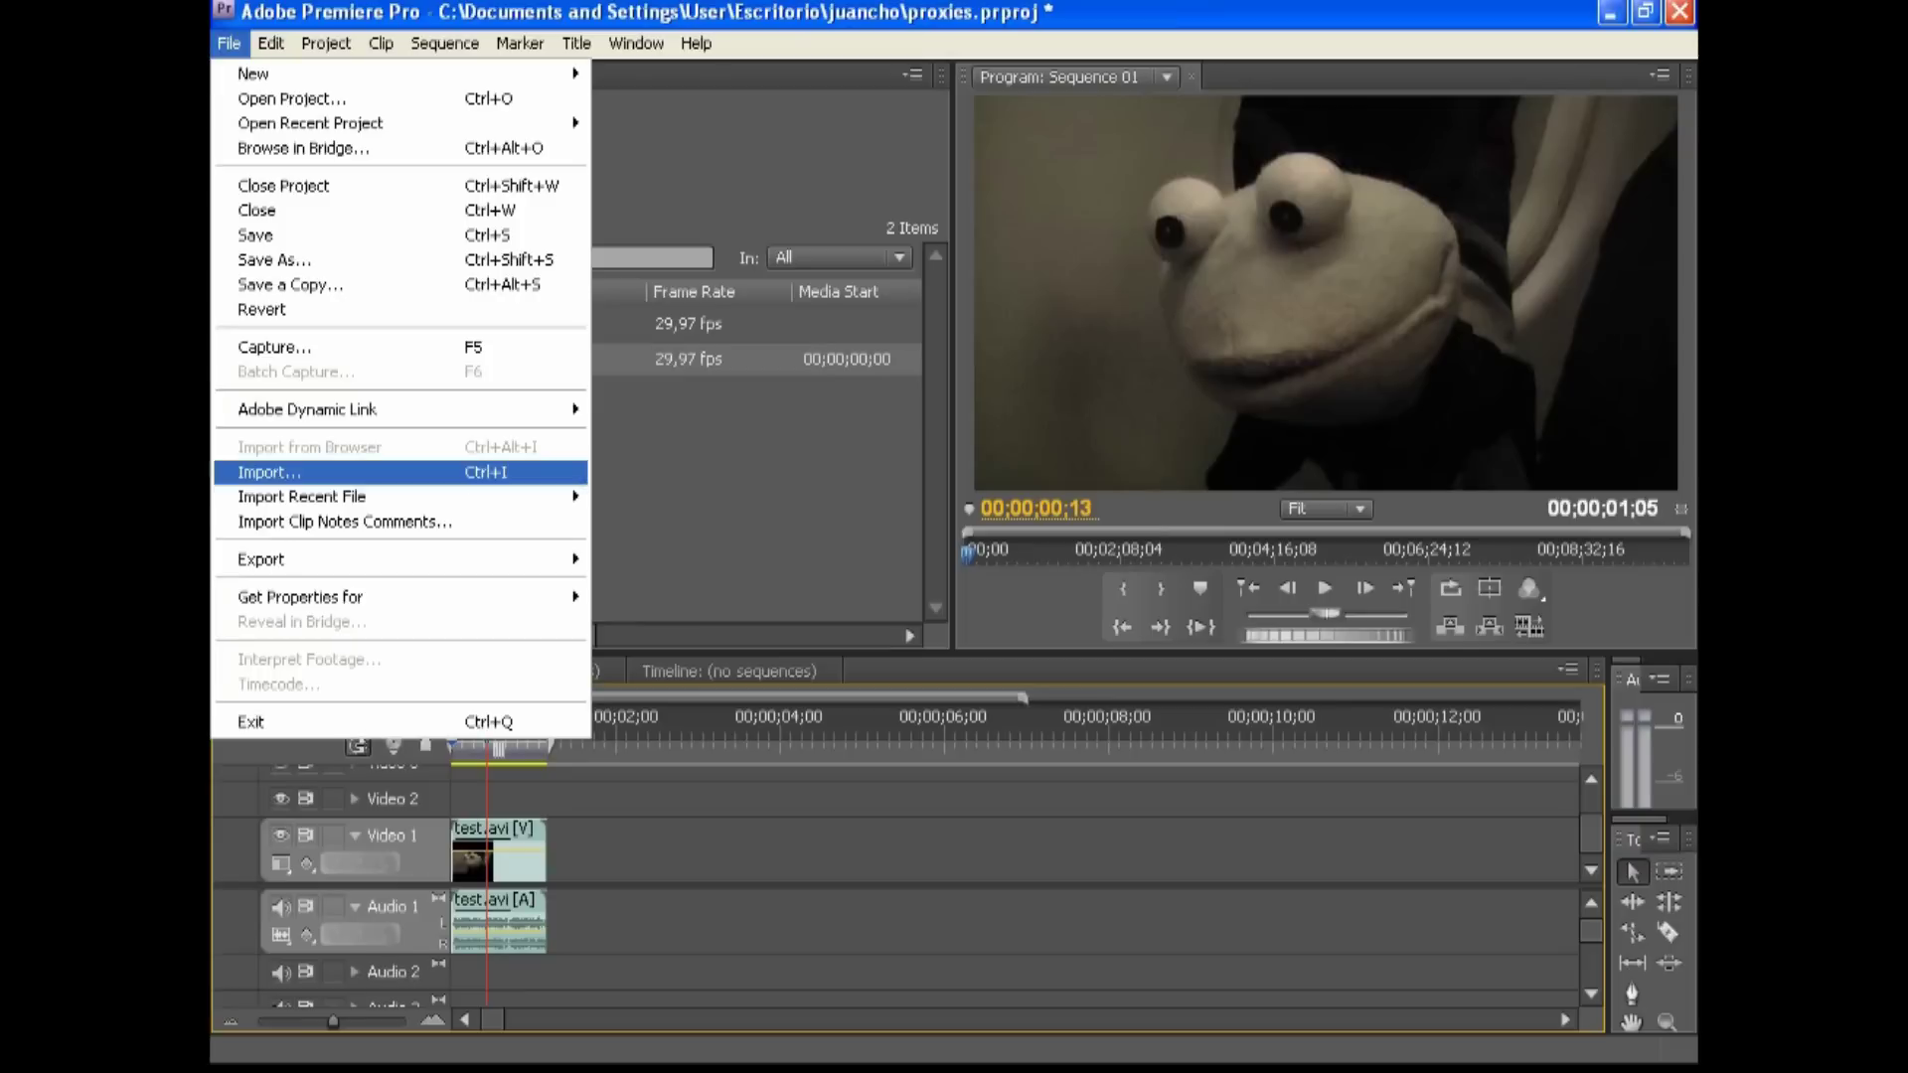
mouse_move(396, 559)
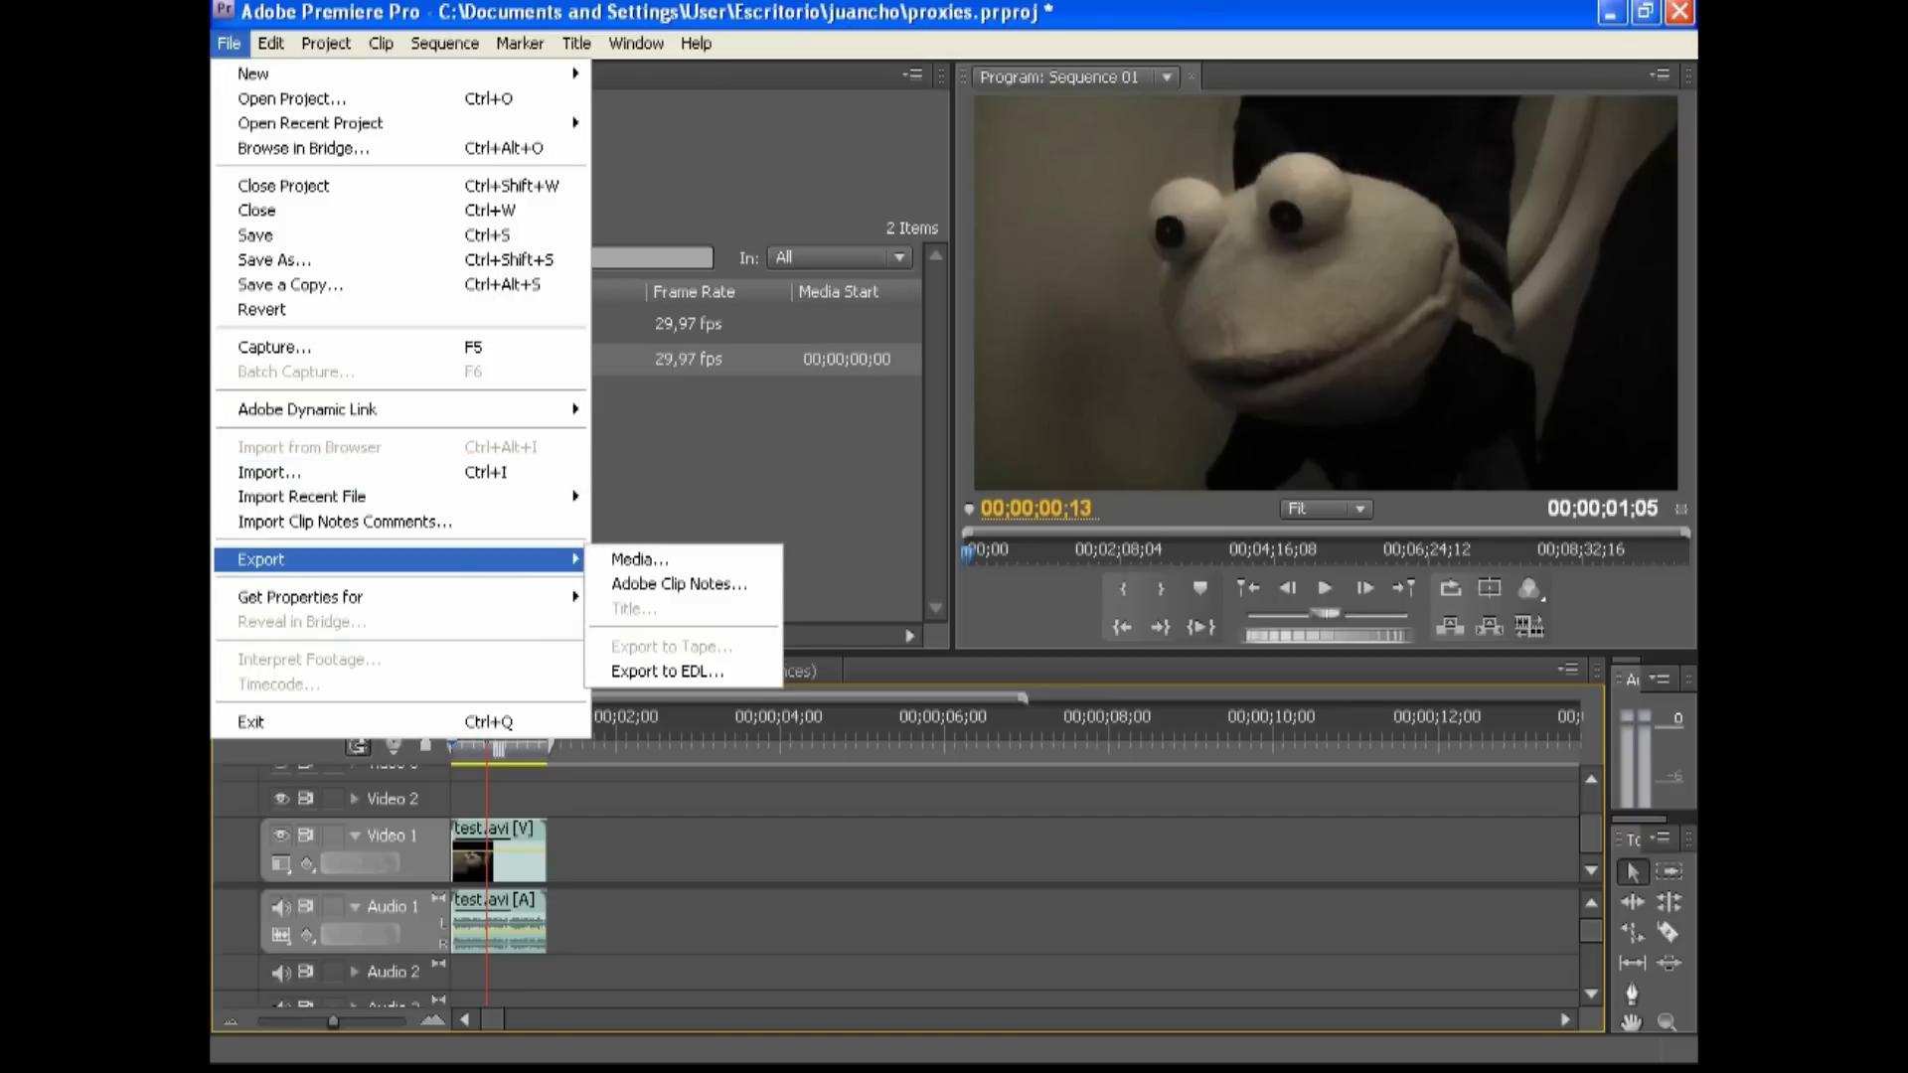
key(Right)
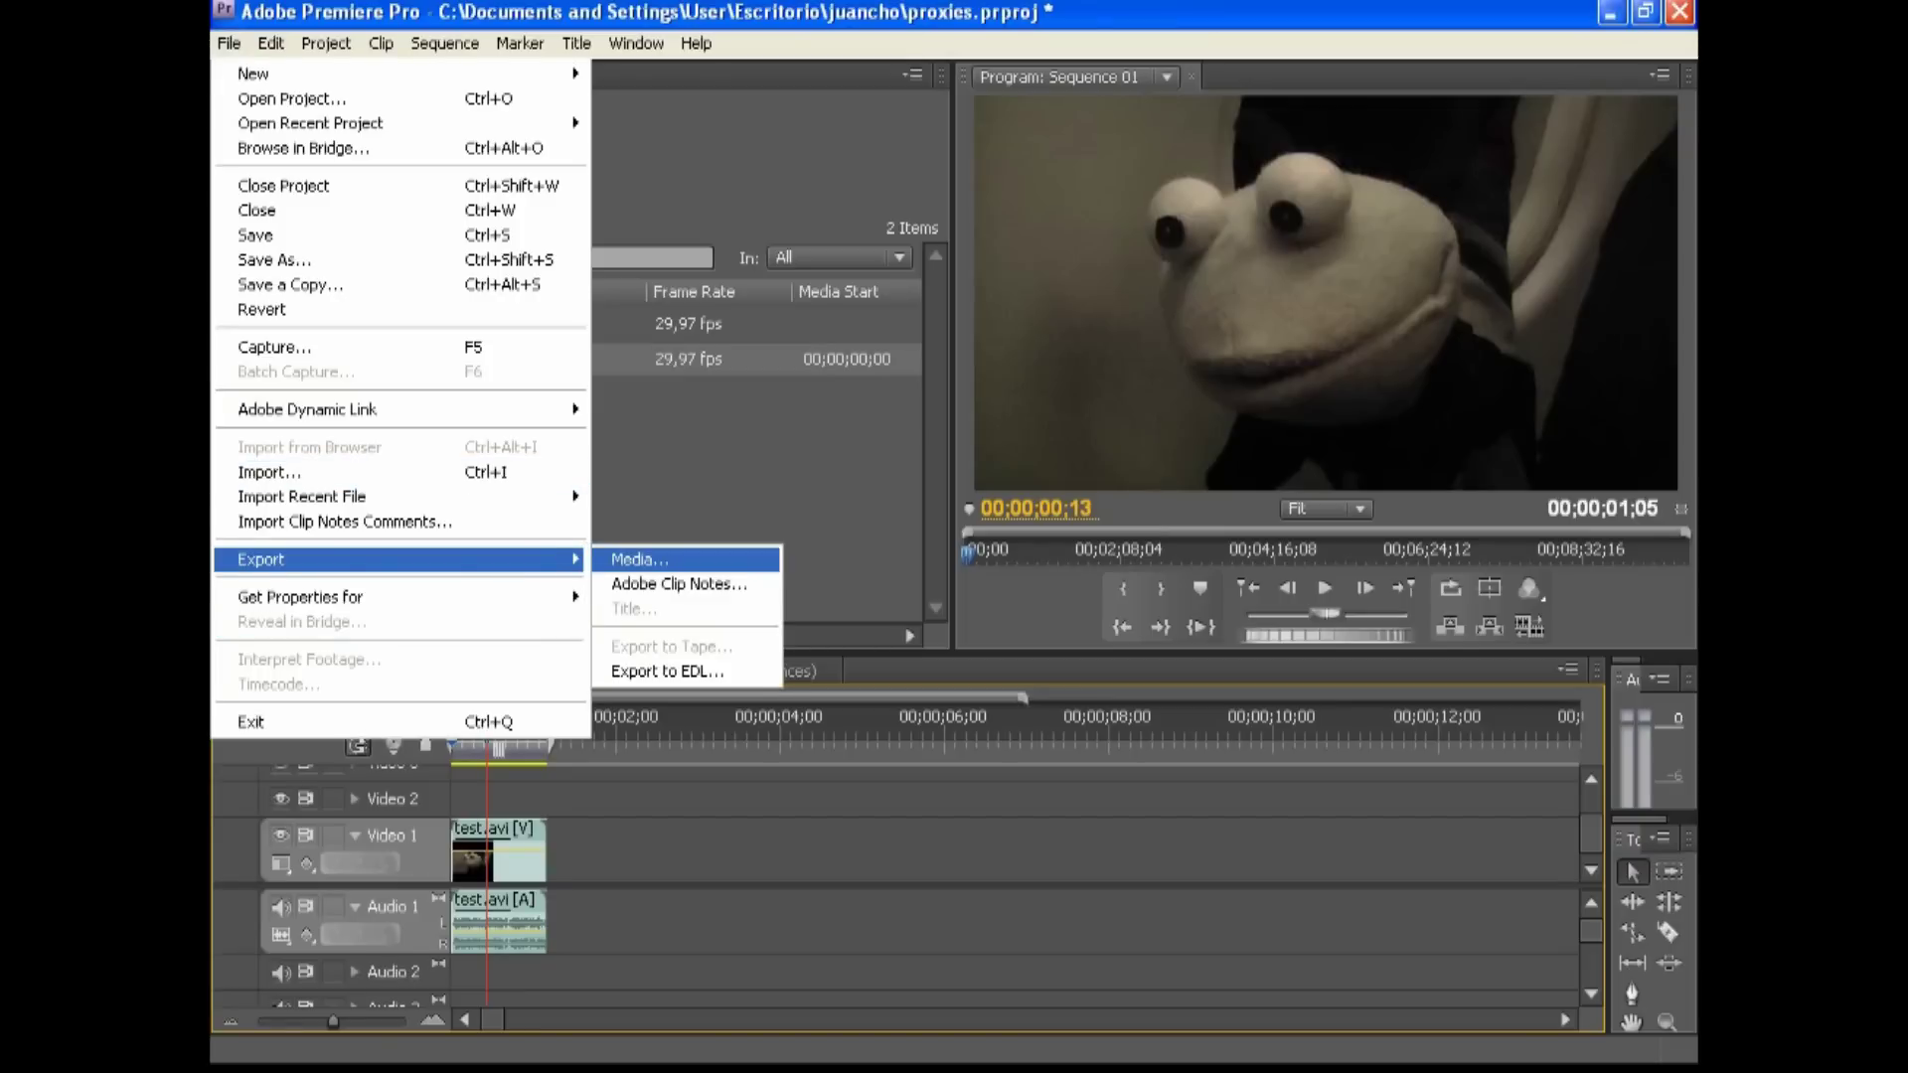
key(Return)
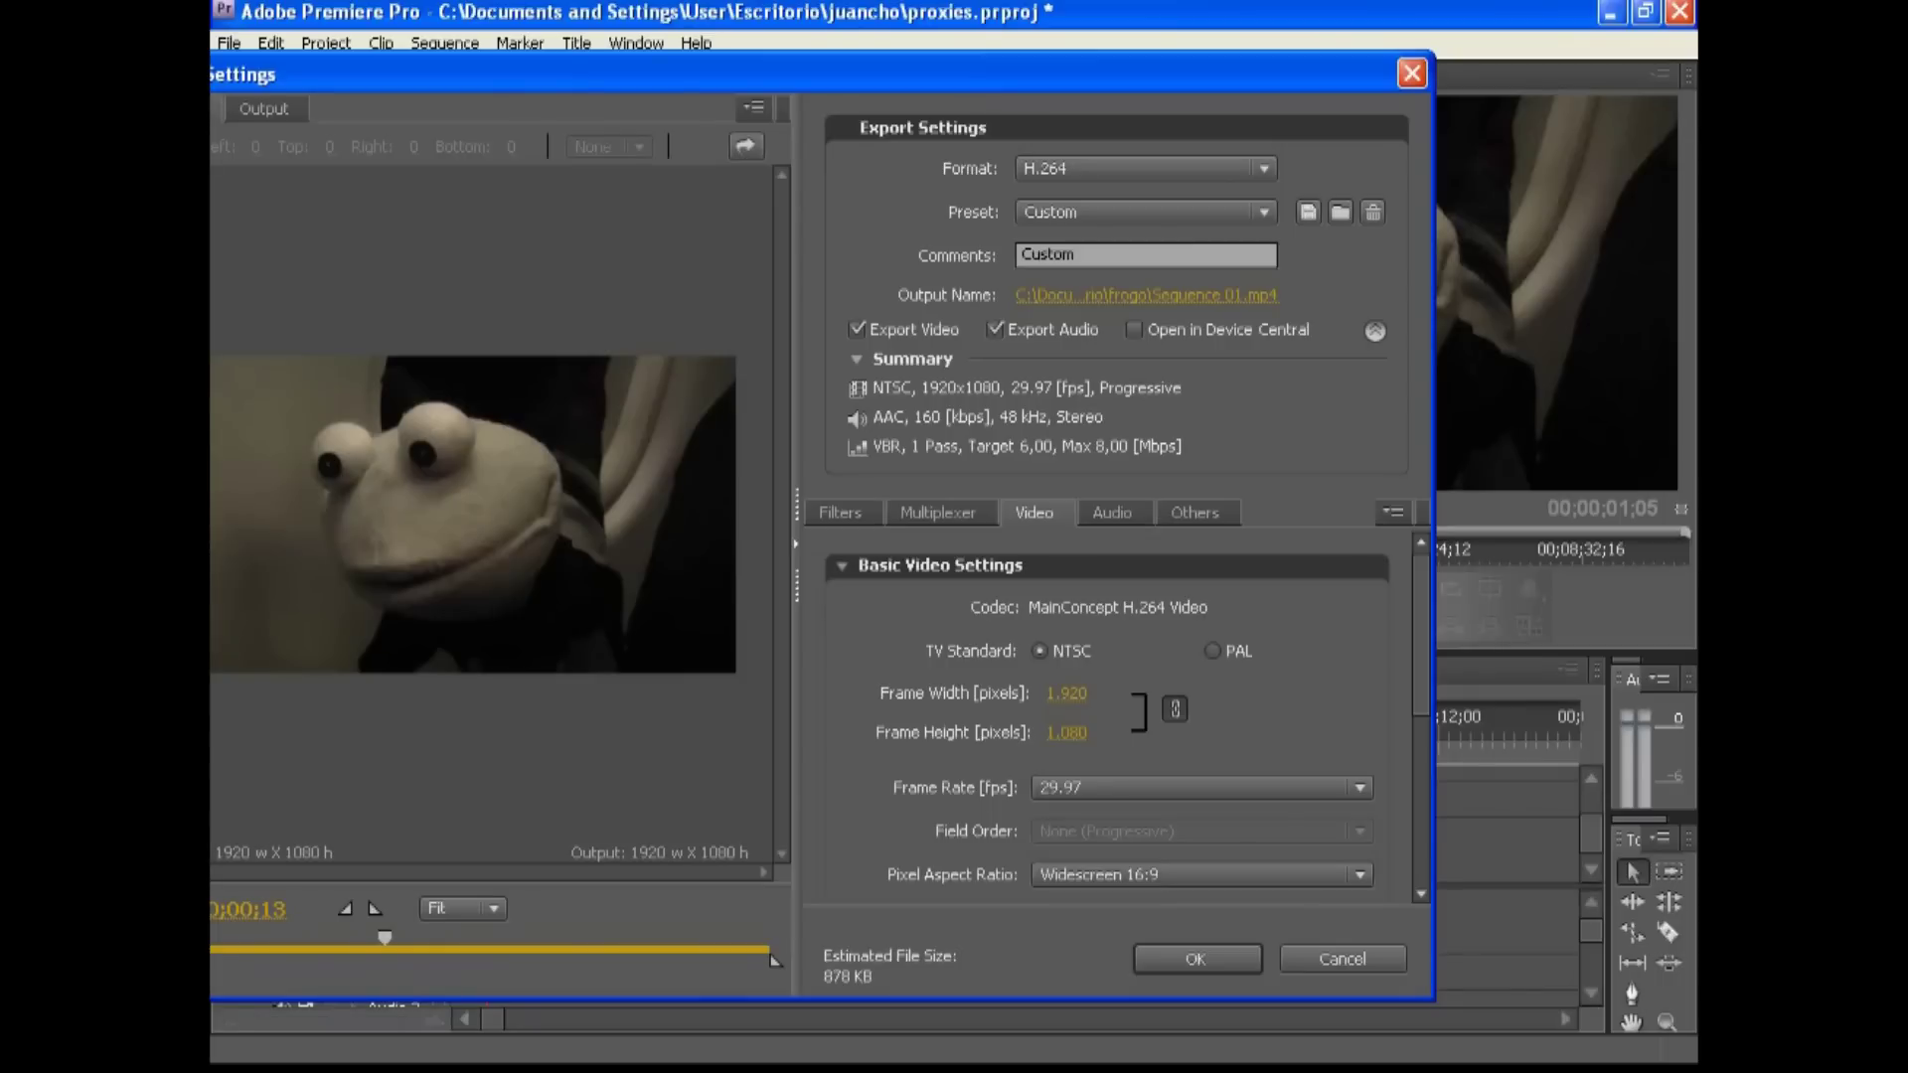
click(1262, 168)
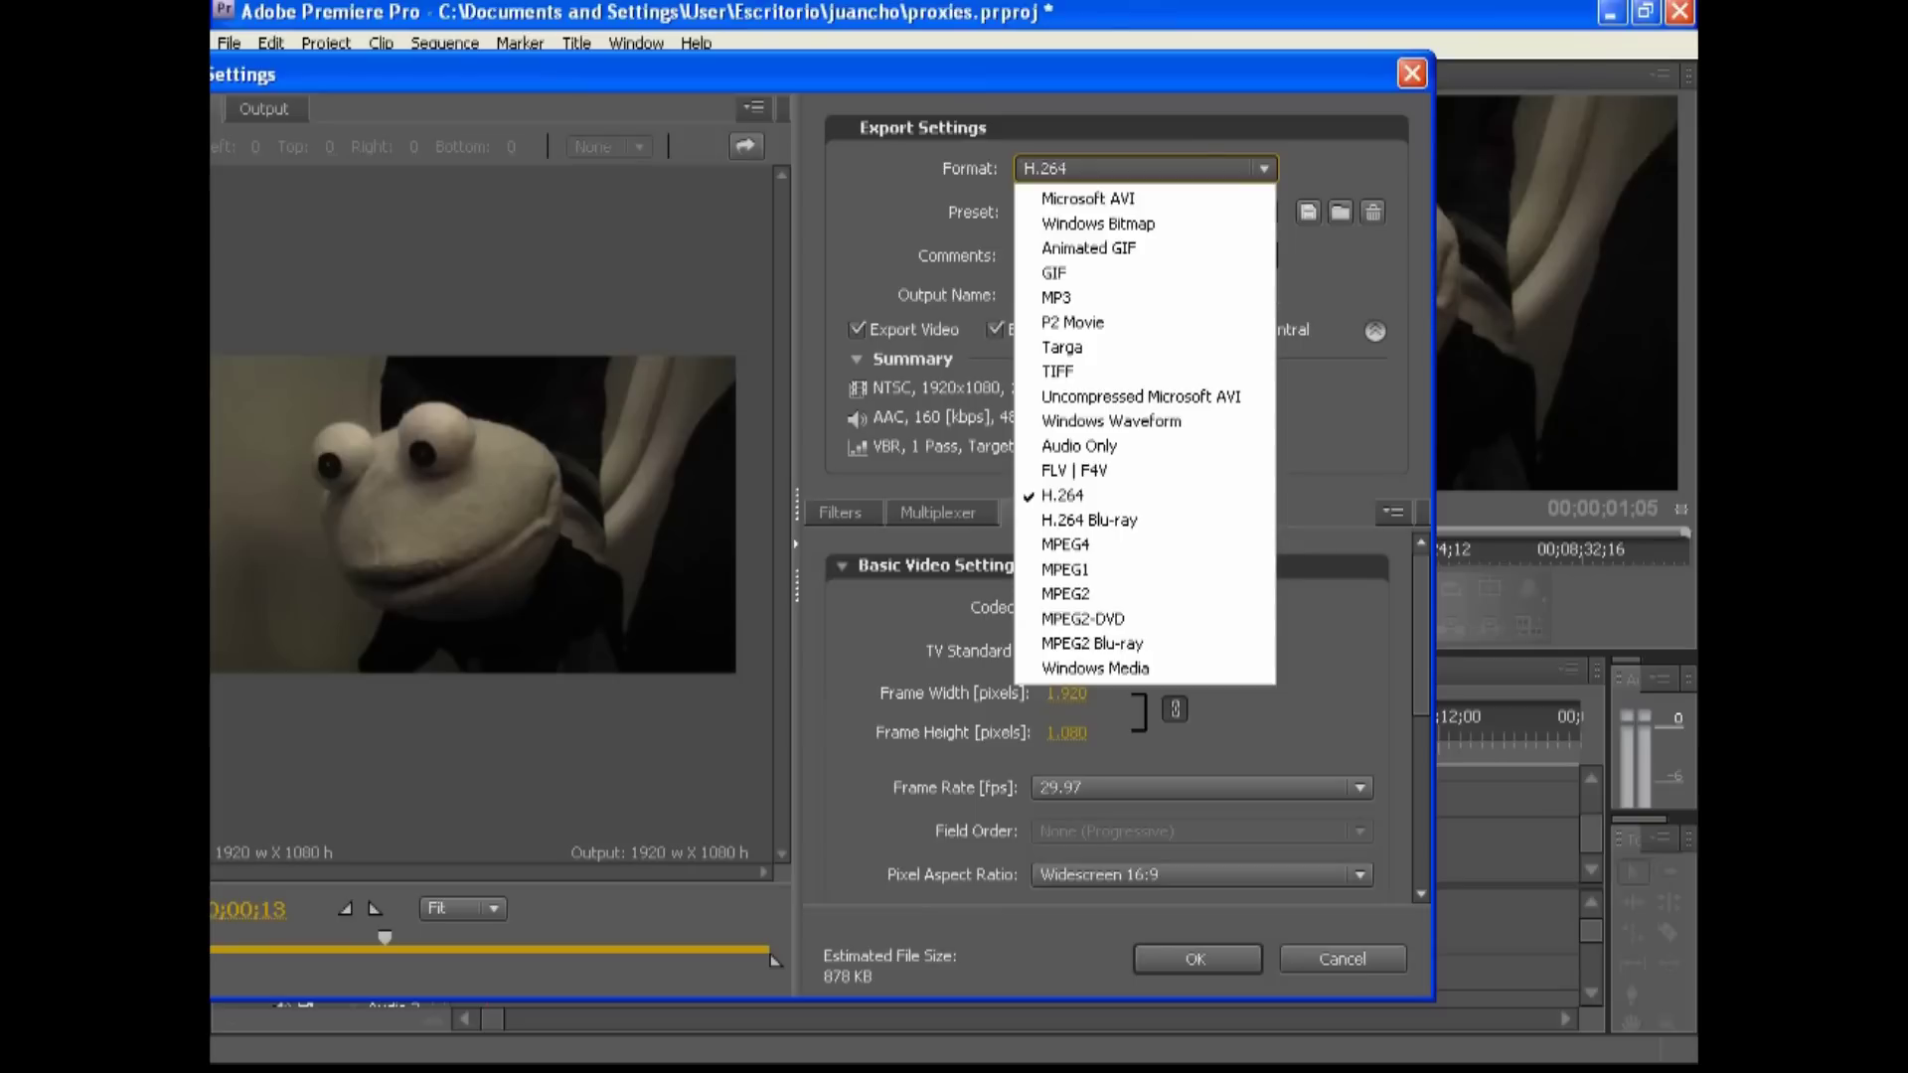
click(1066, 593)
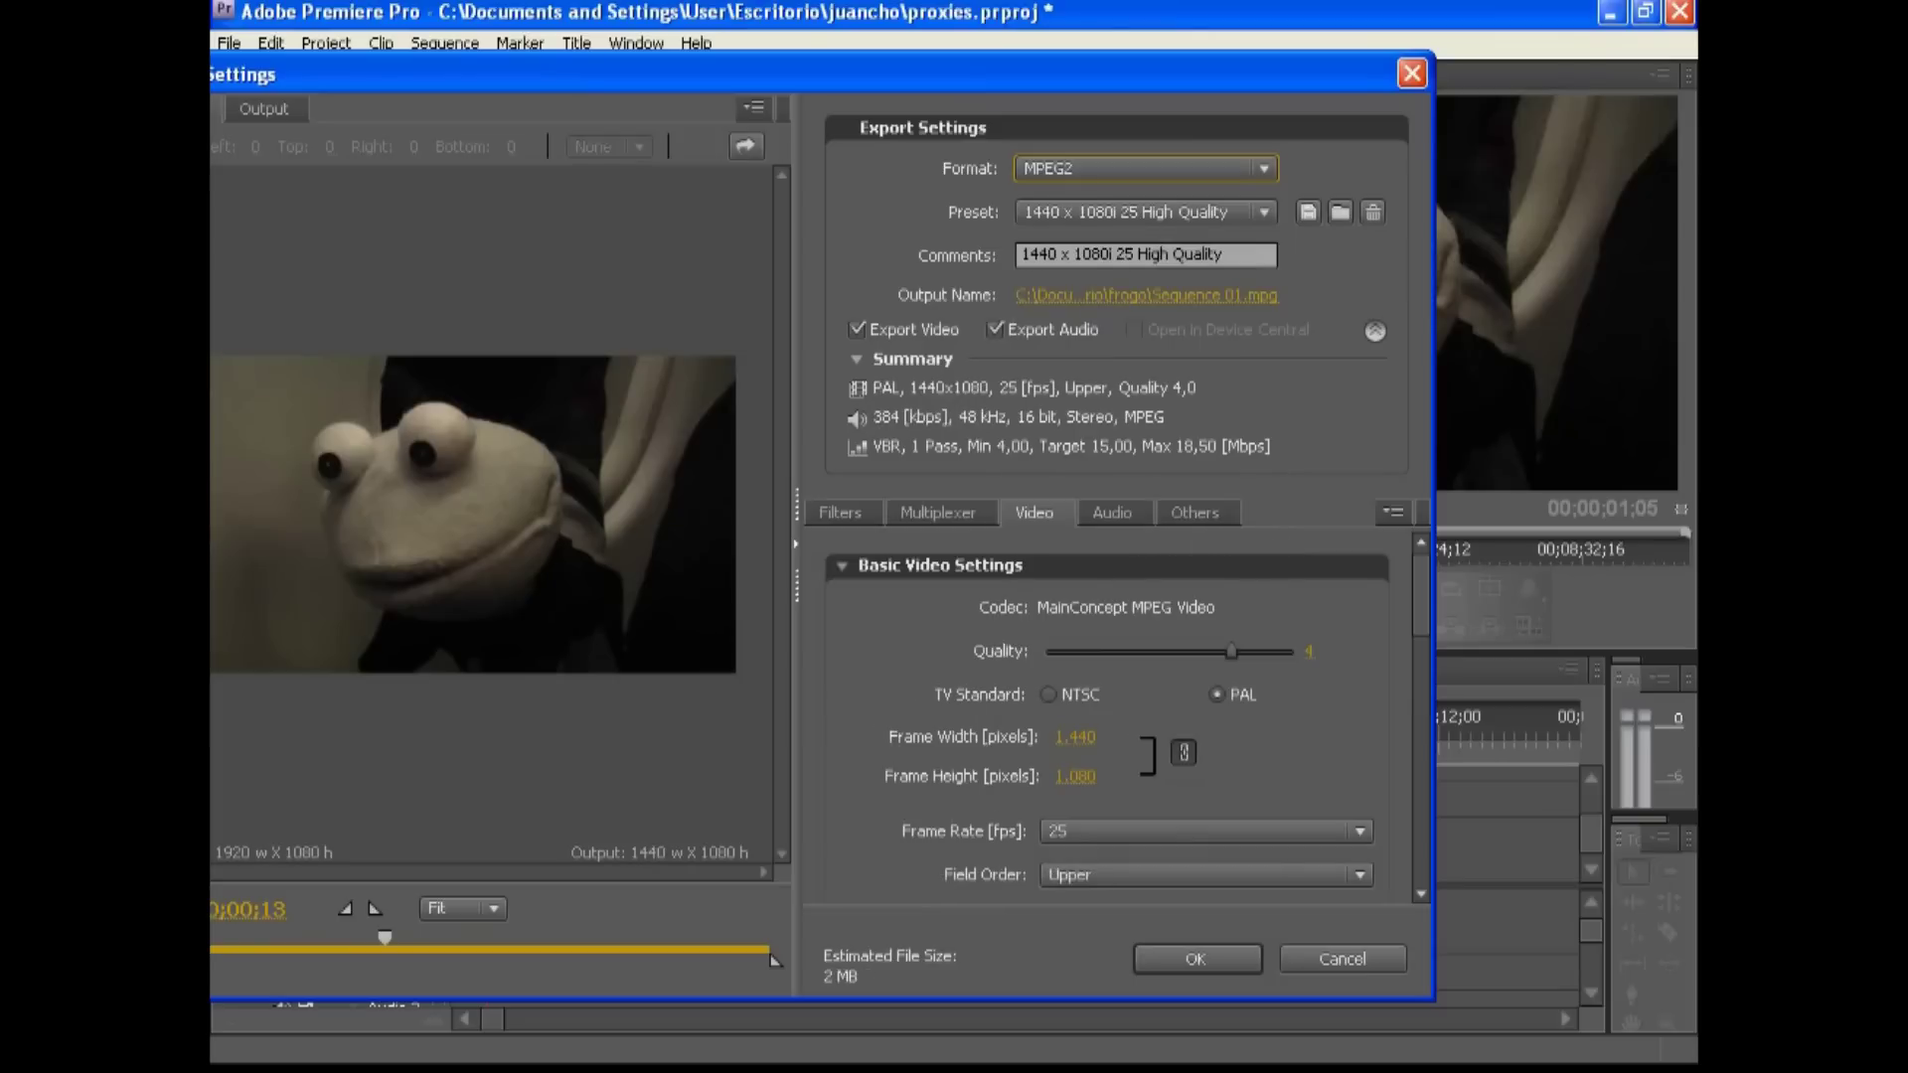
key(Tab)
key(alt+Down)
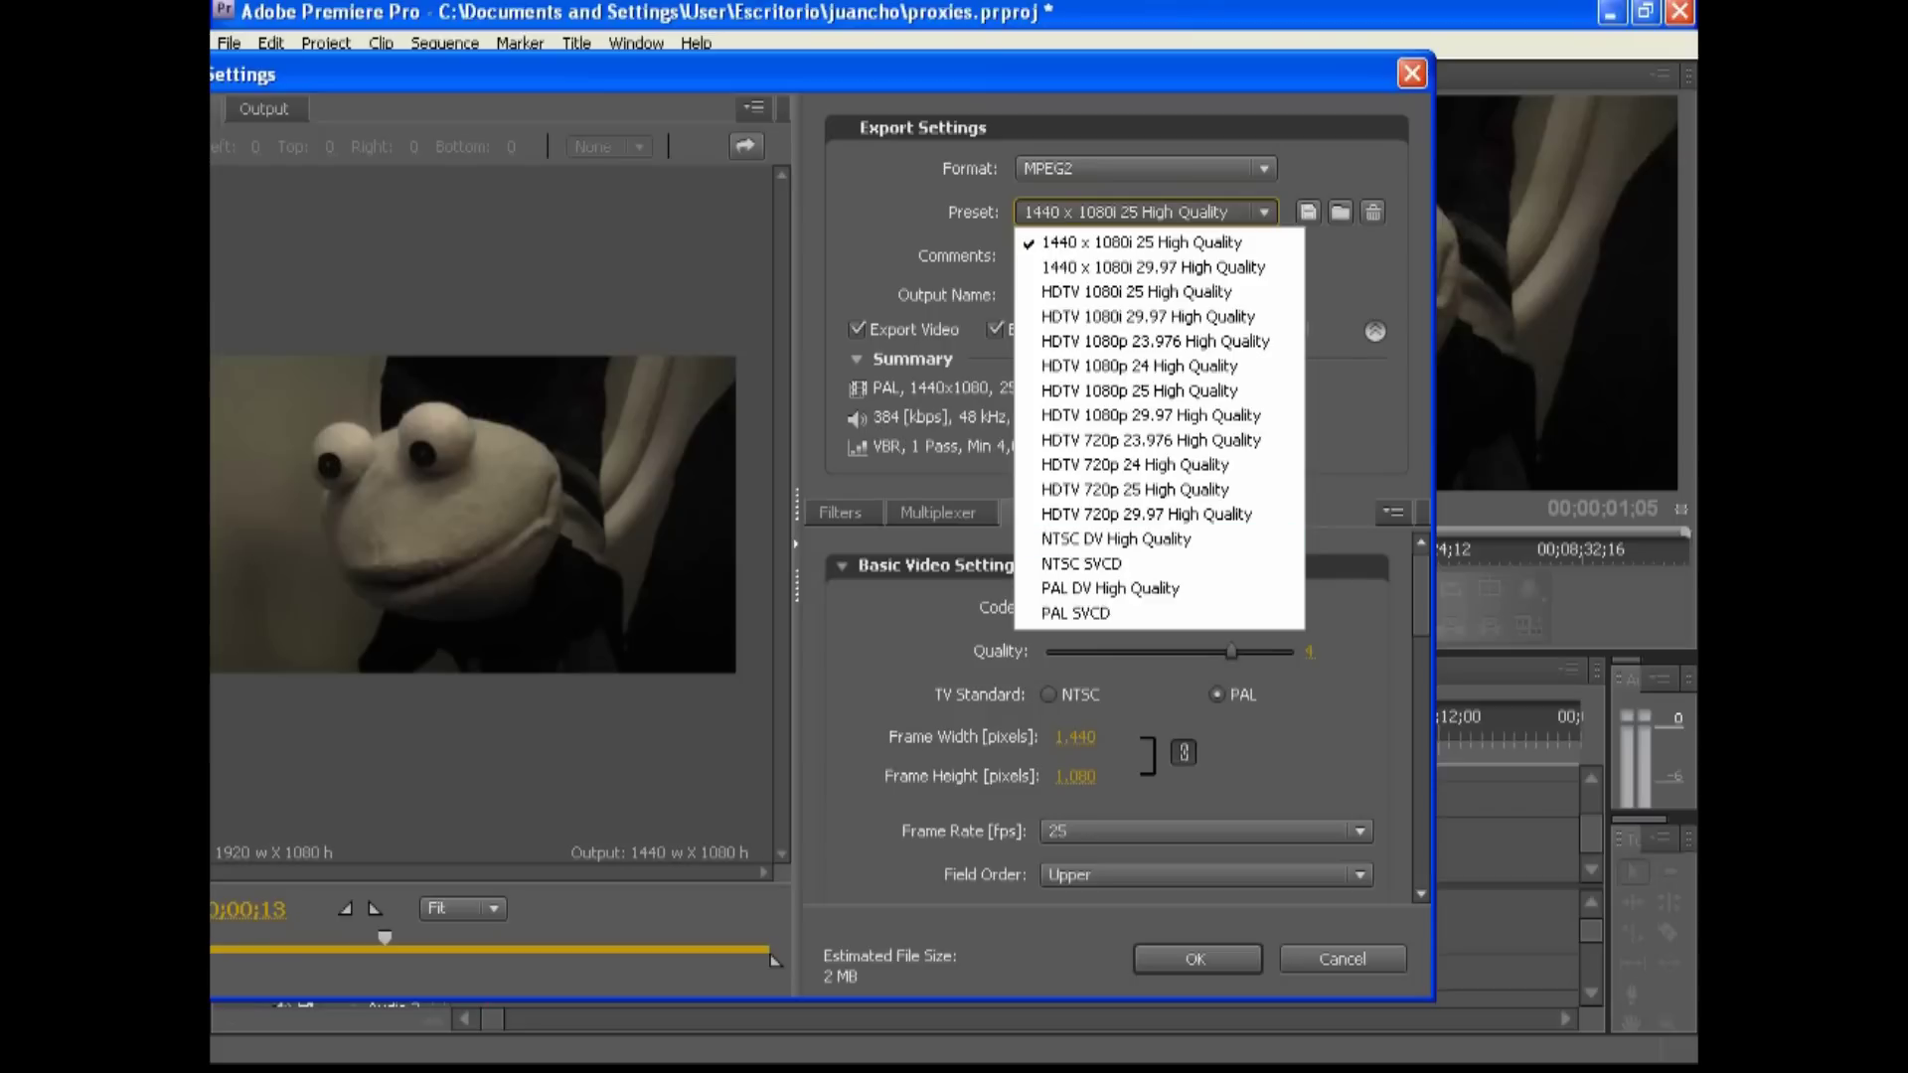
click(1115, 538)
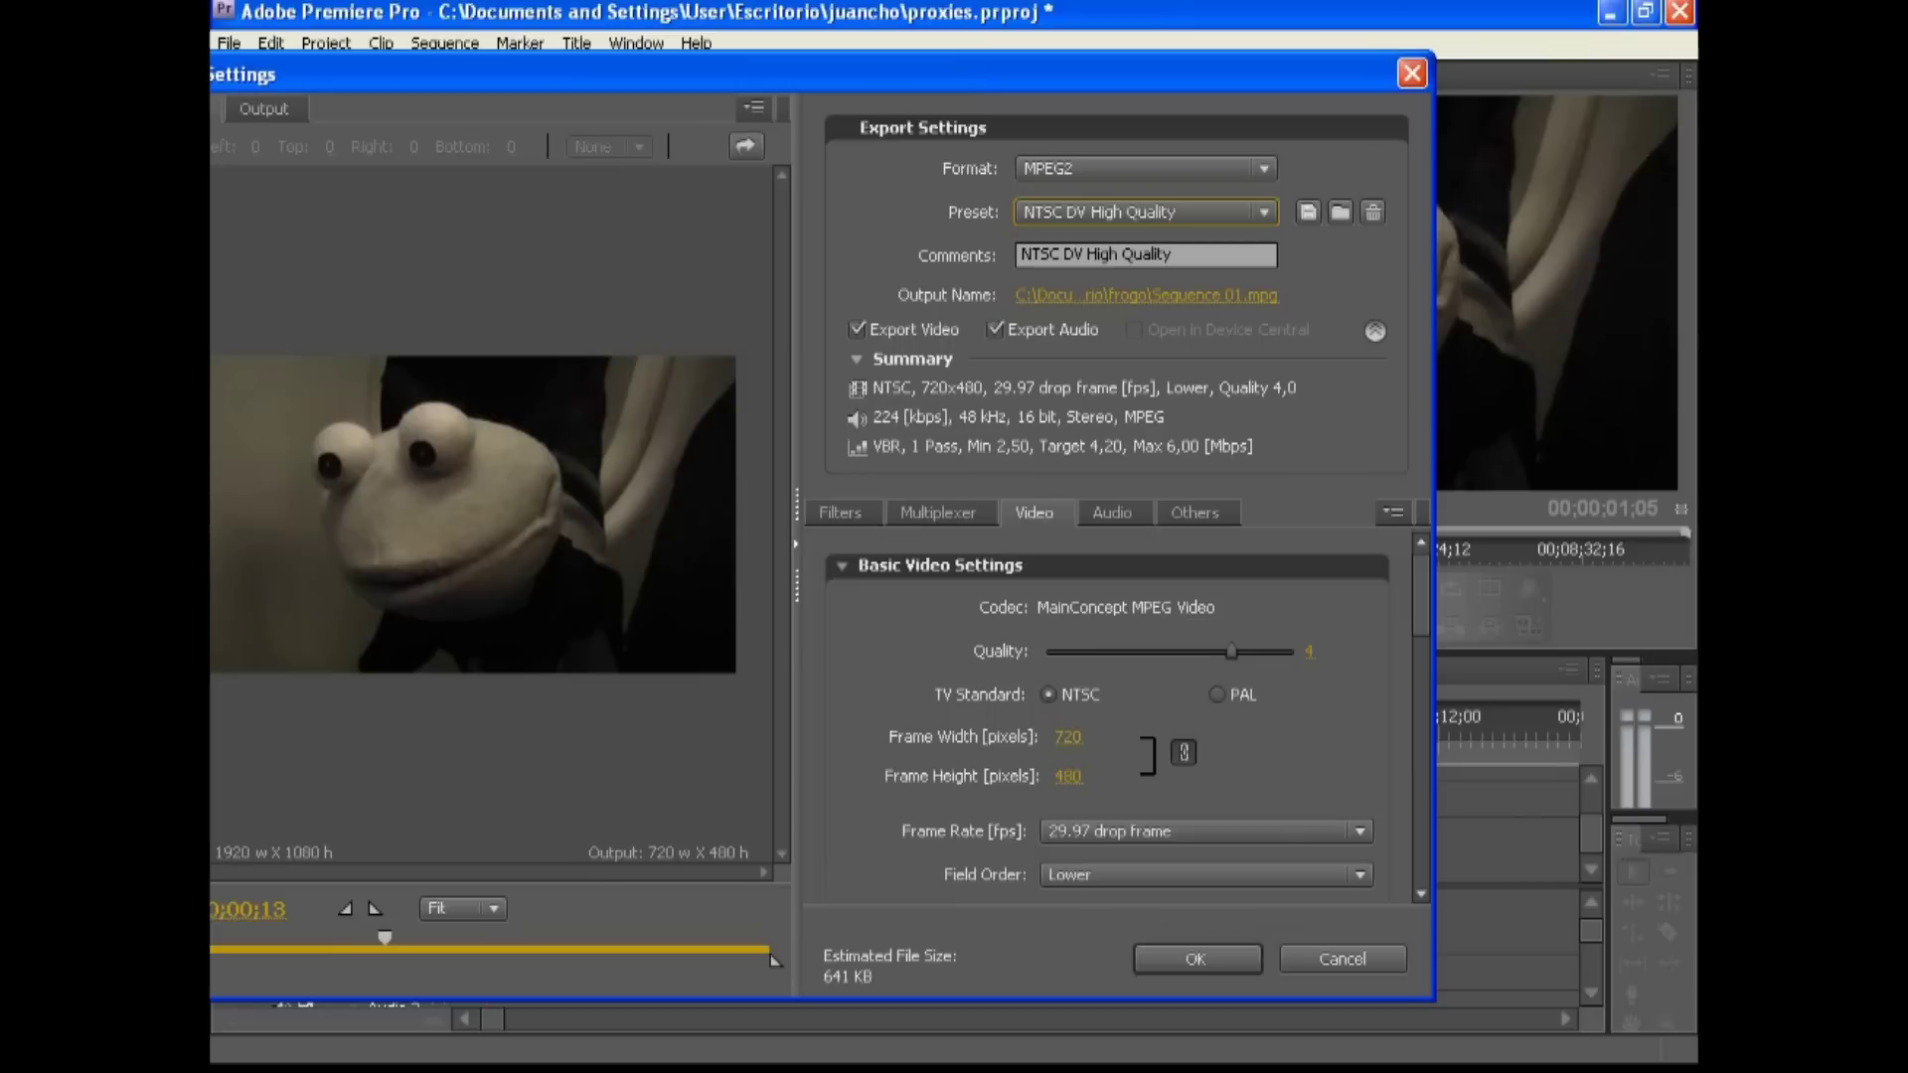
- Set the export's pixel aspect ratio to Widescreen 16:9 (1,212)
scroll(1118, 718, down, 5)
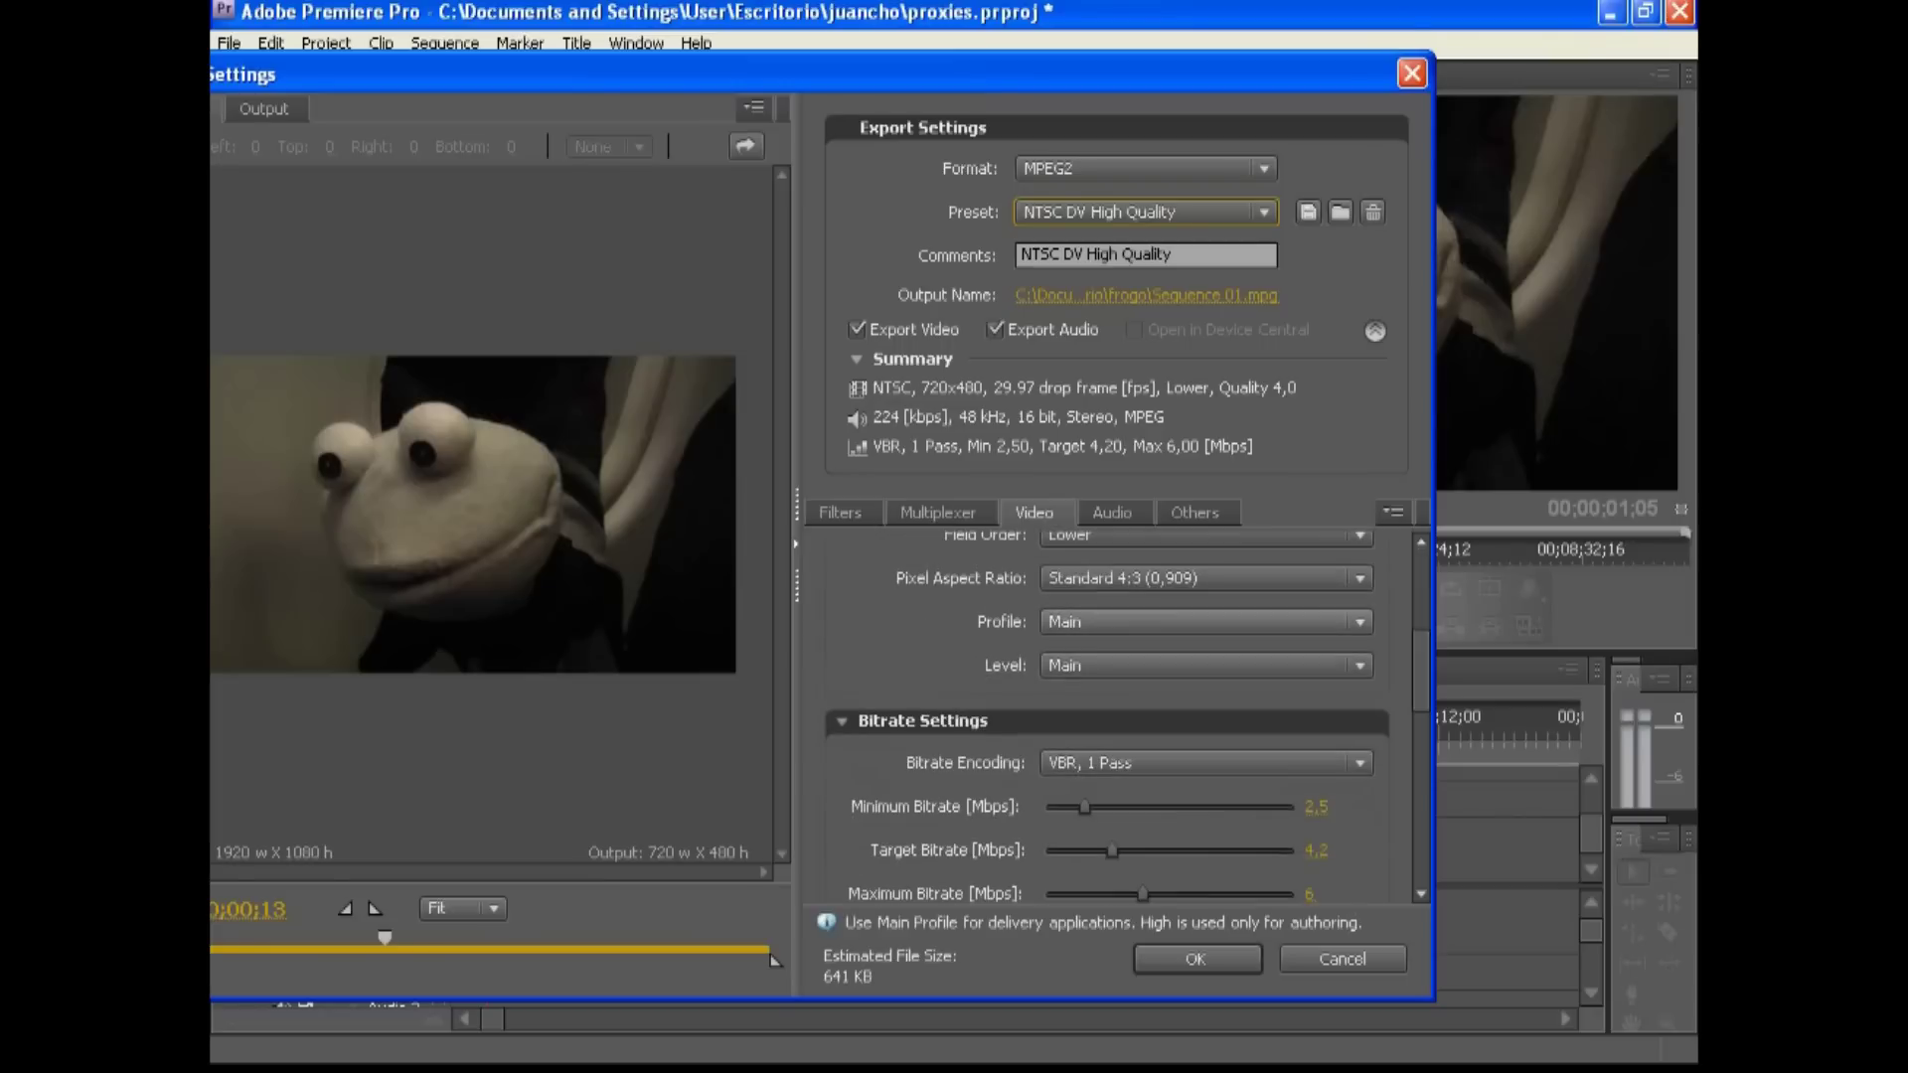
click(1205, 578)
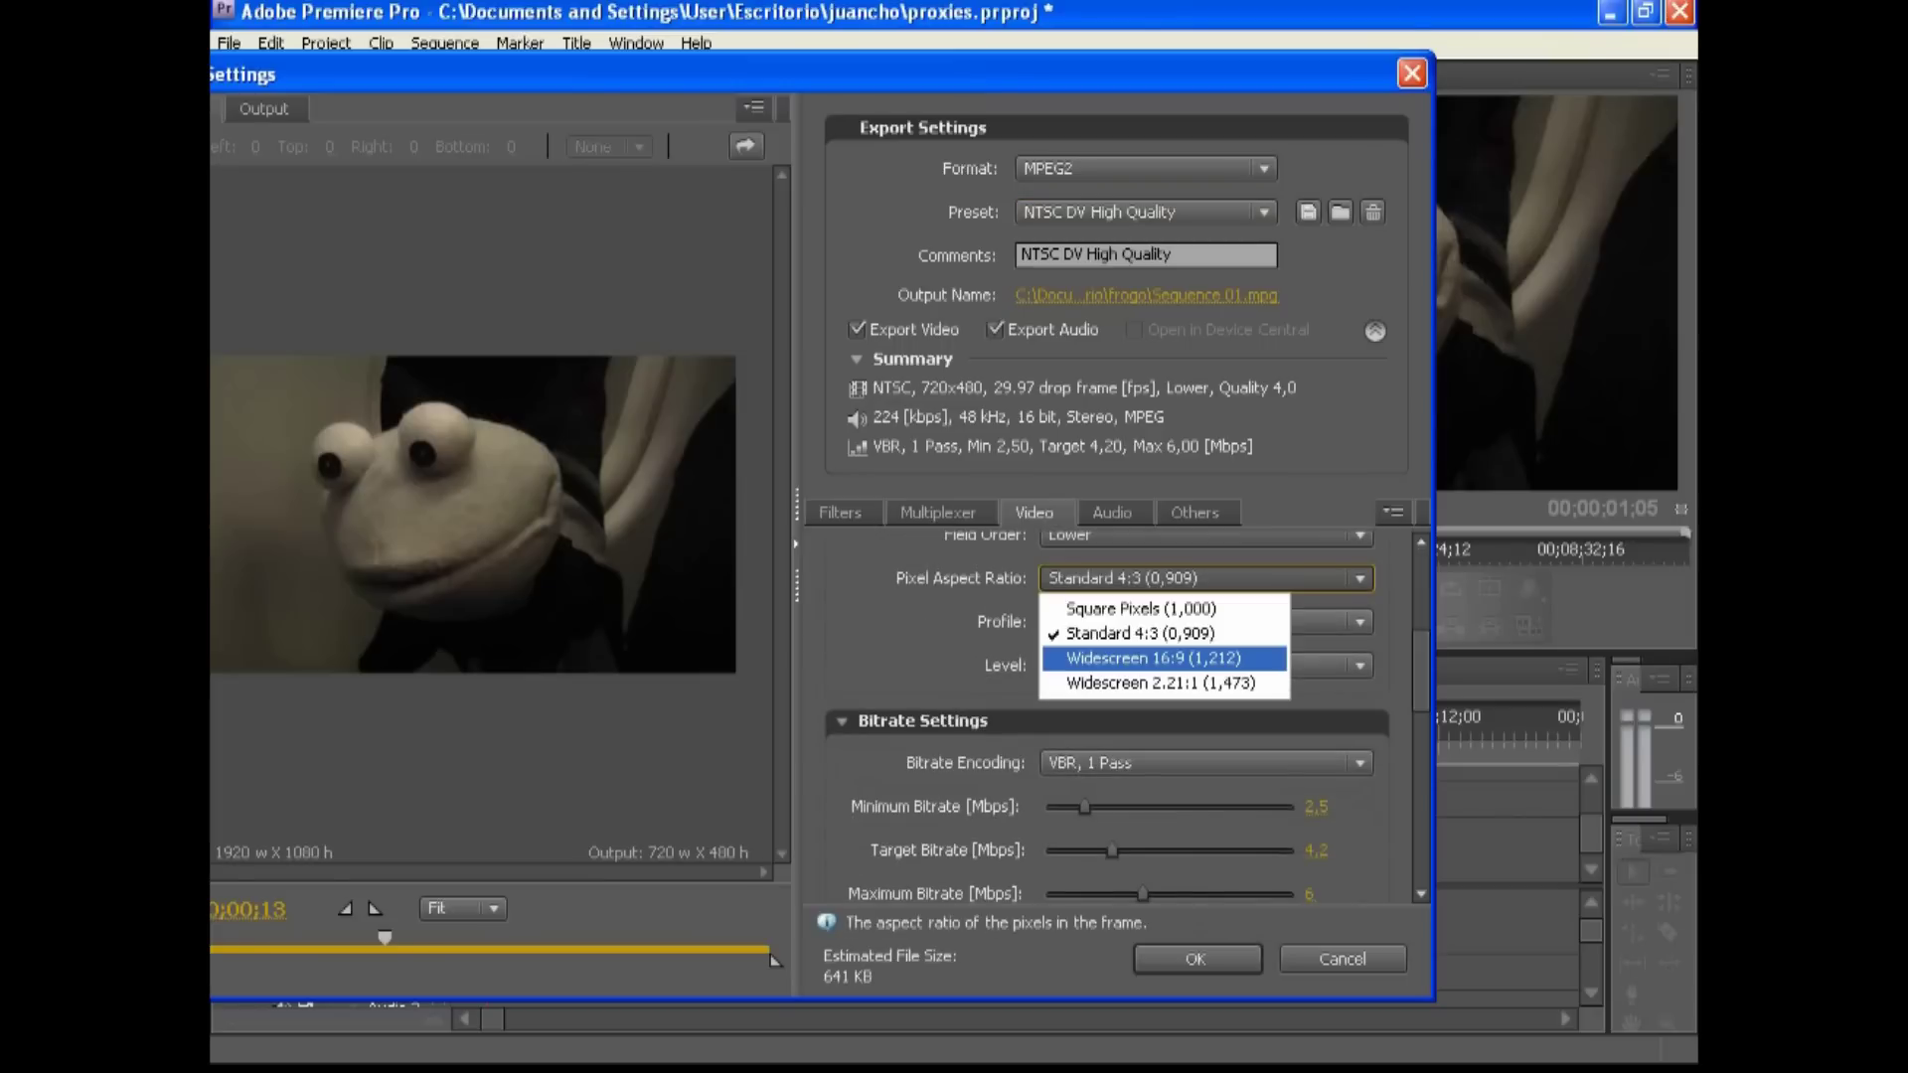
click(1153, 658)
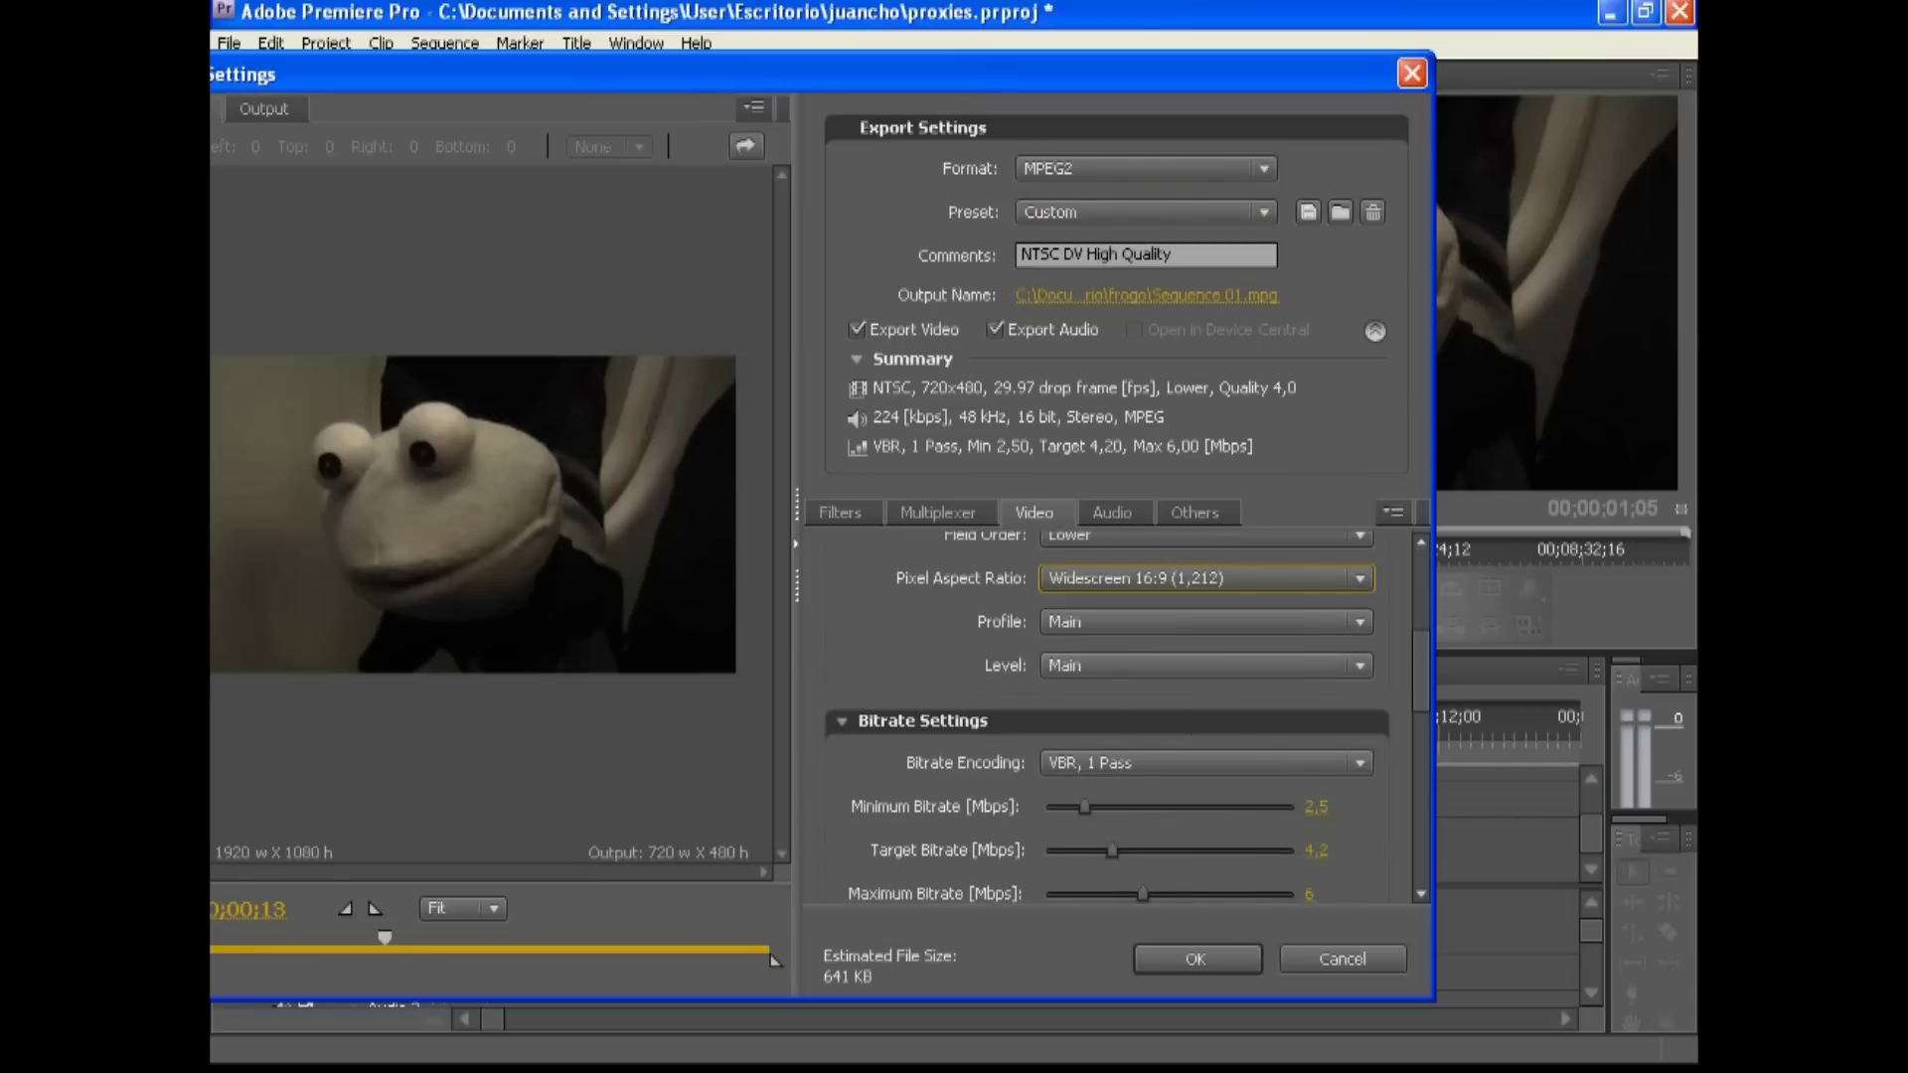
- Accept the export settings, then encode the queued sequence in Adobe Media Encoder and close the encoder
click(1196, 959)
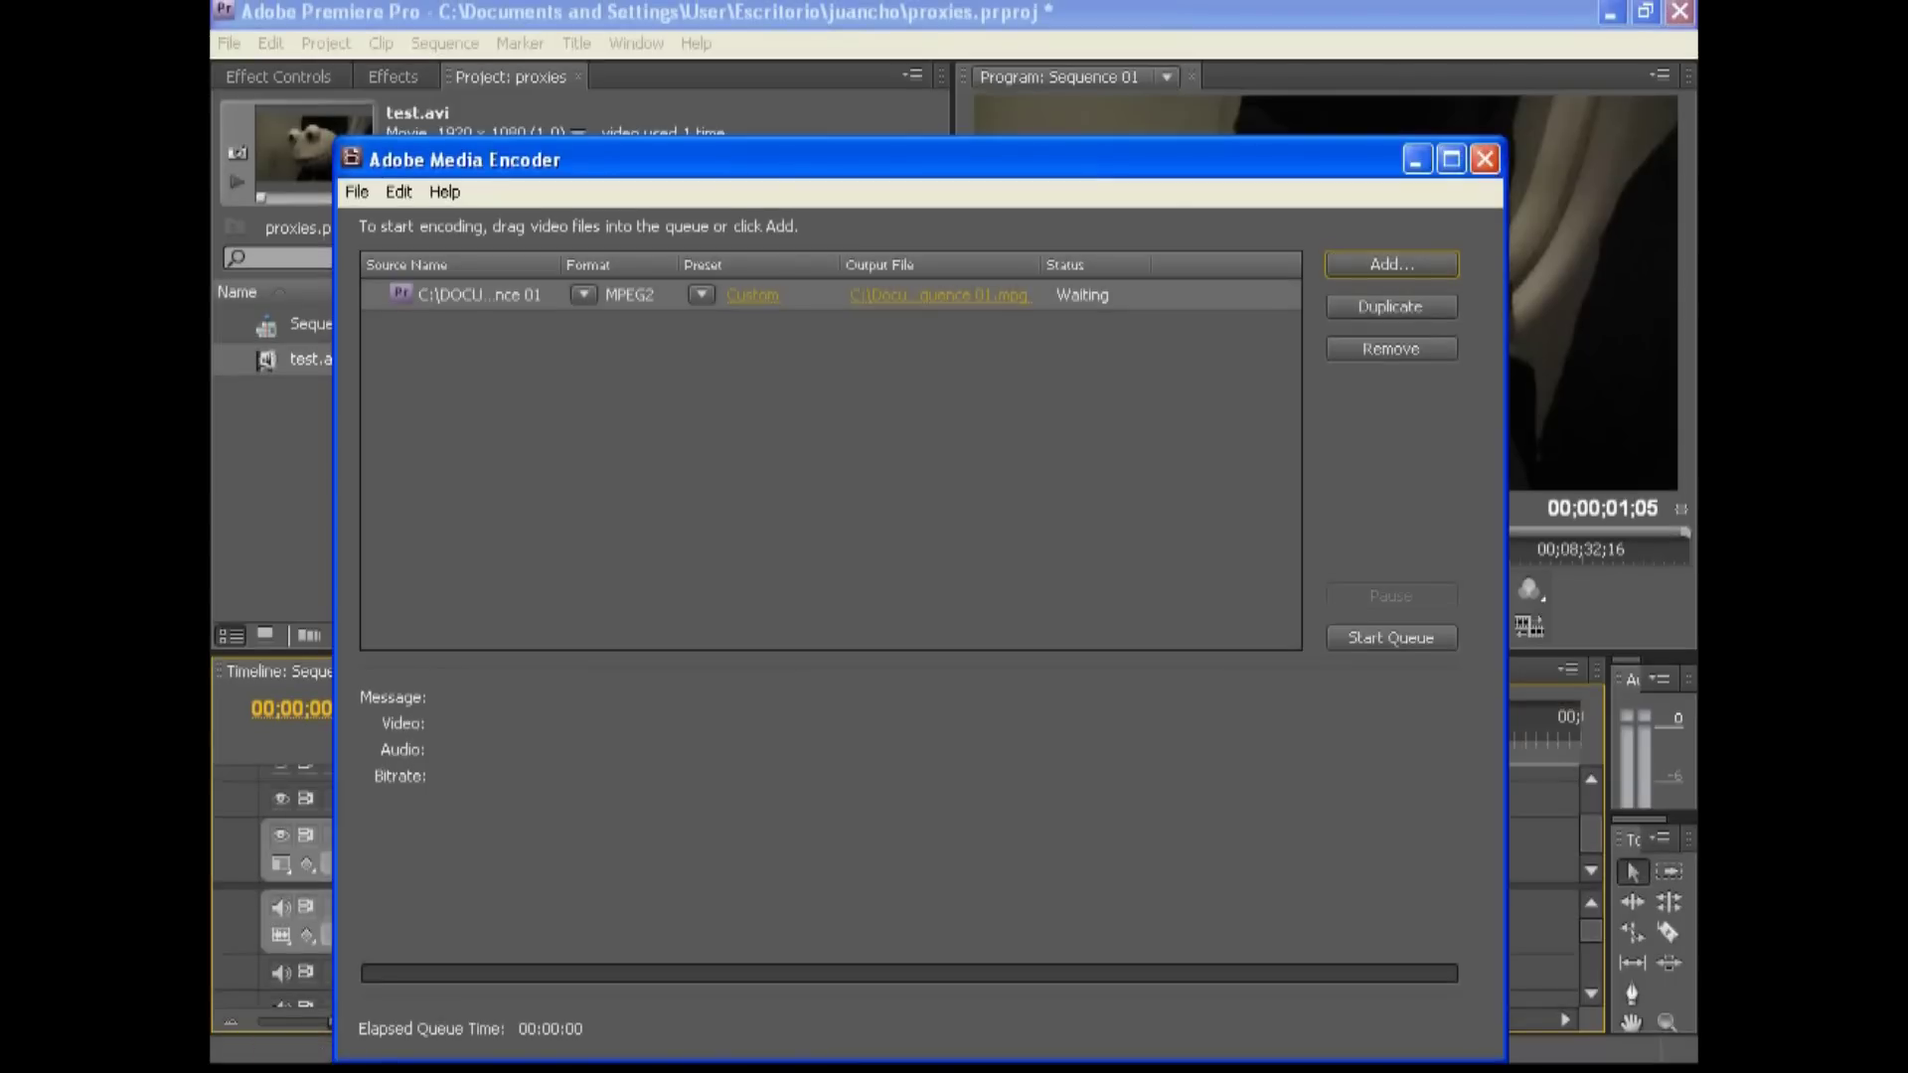
click(1391, 637)
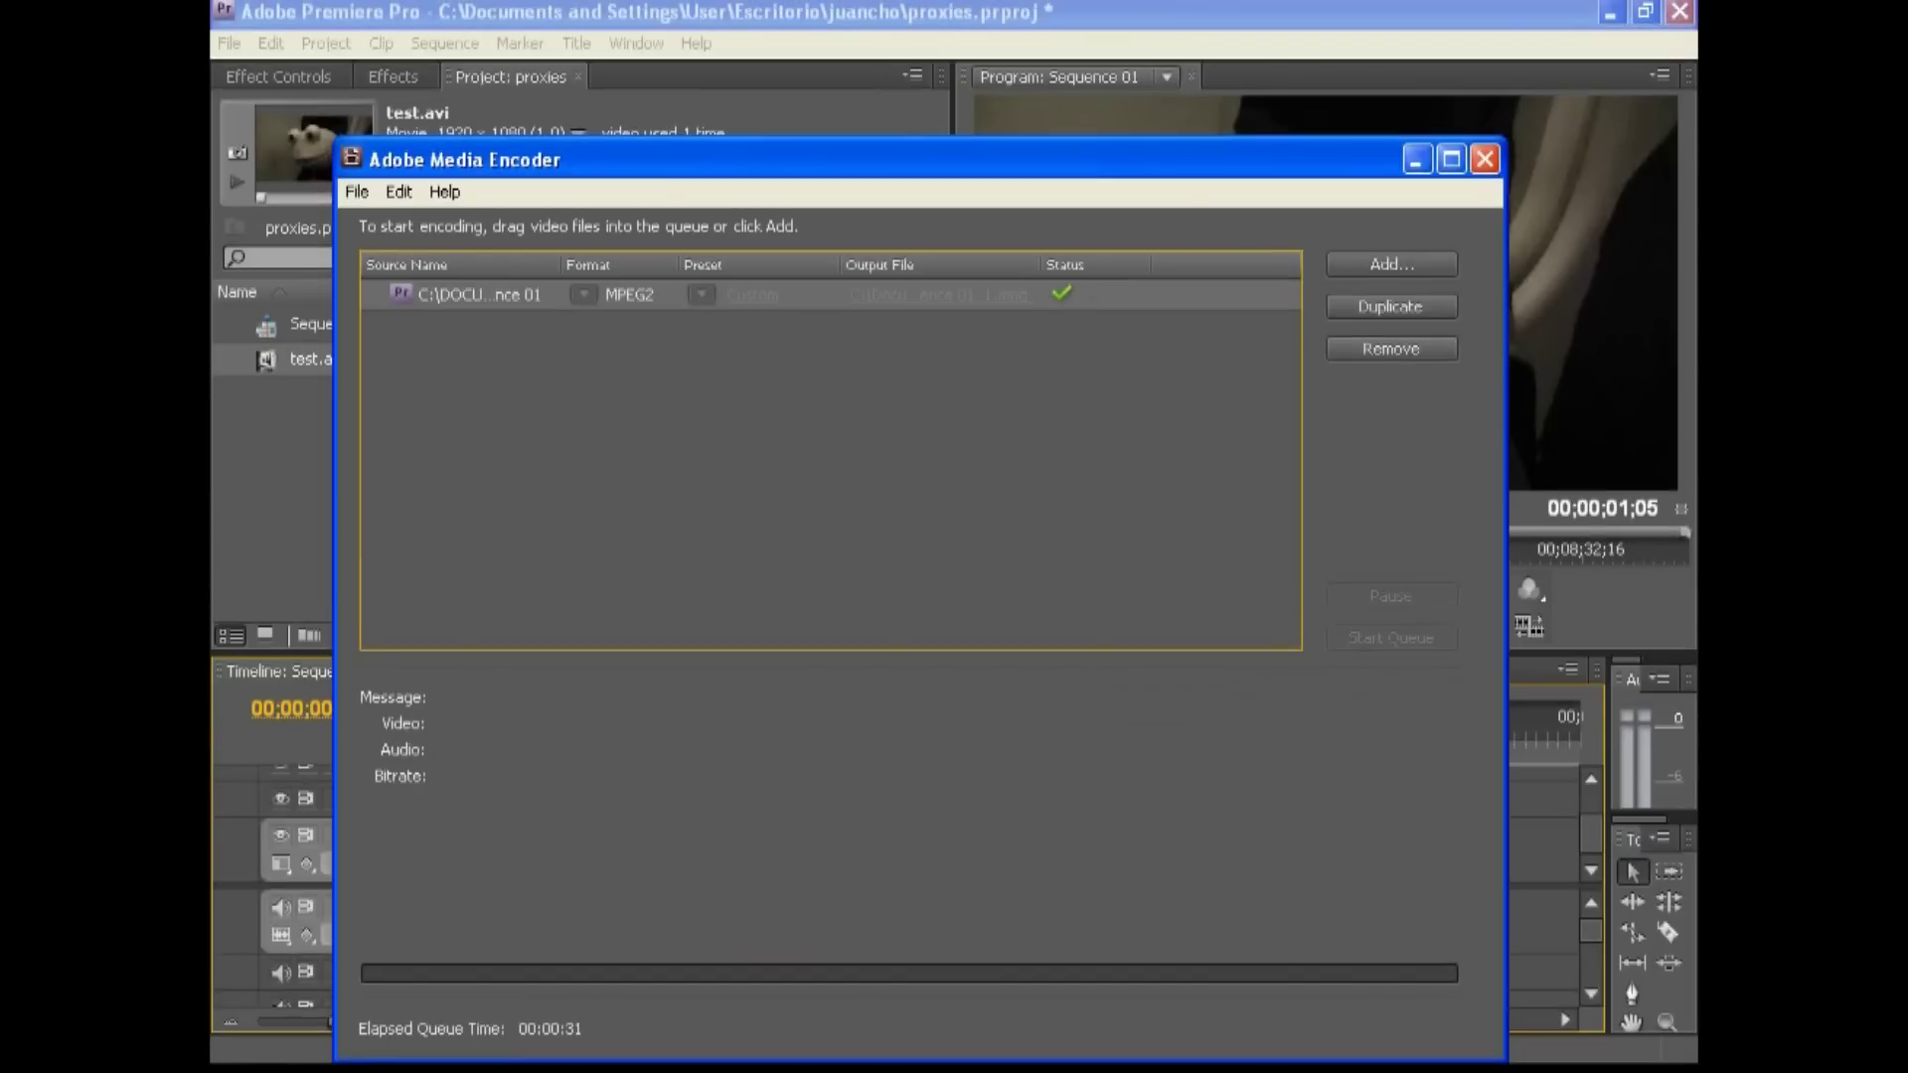
click(1483, 159)
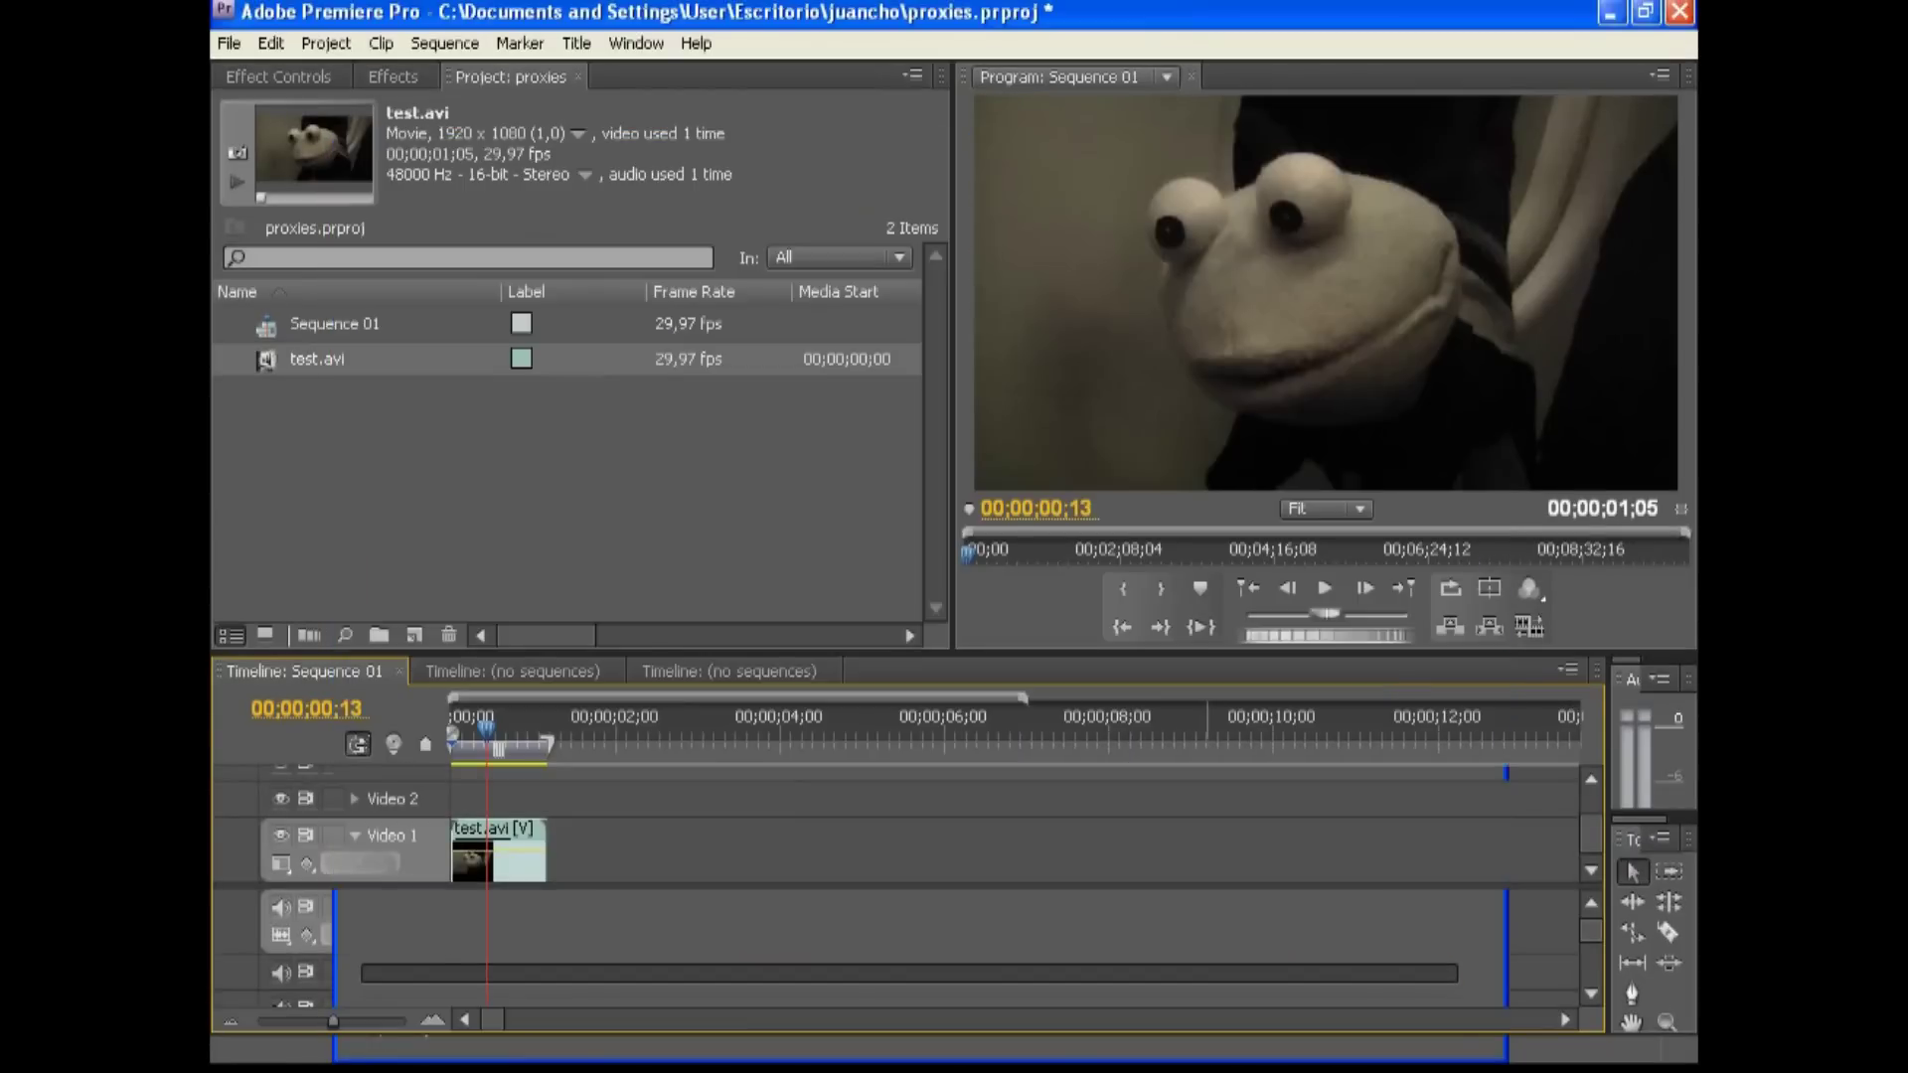
- Delete the test.avi clip from the timeline and from the project
click(498, 850)
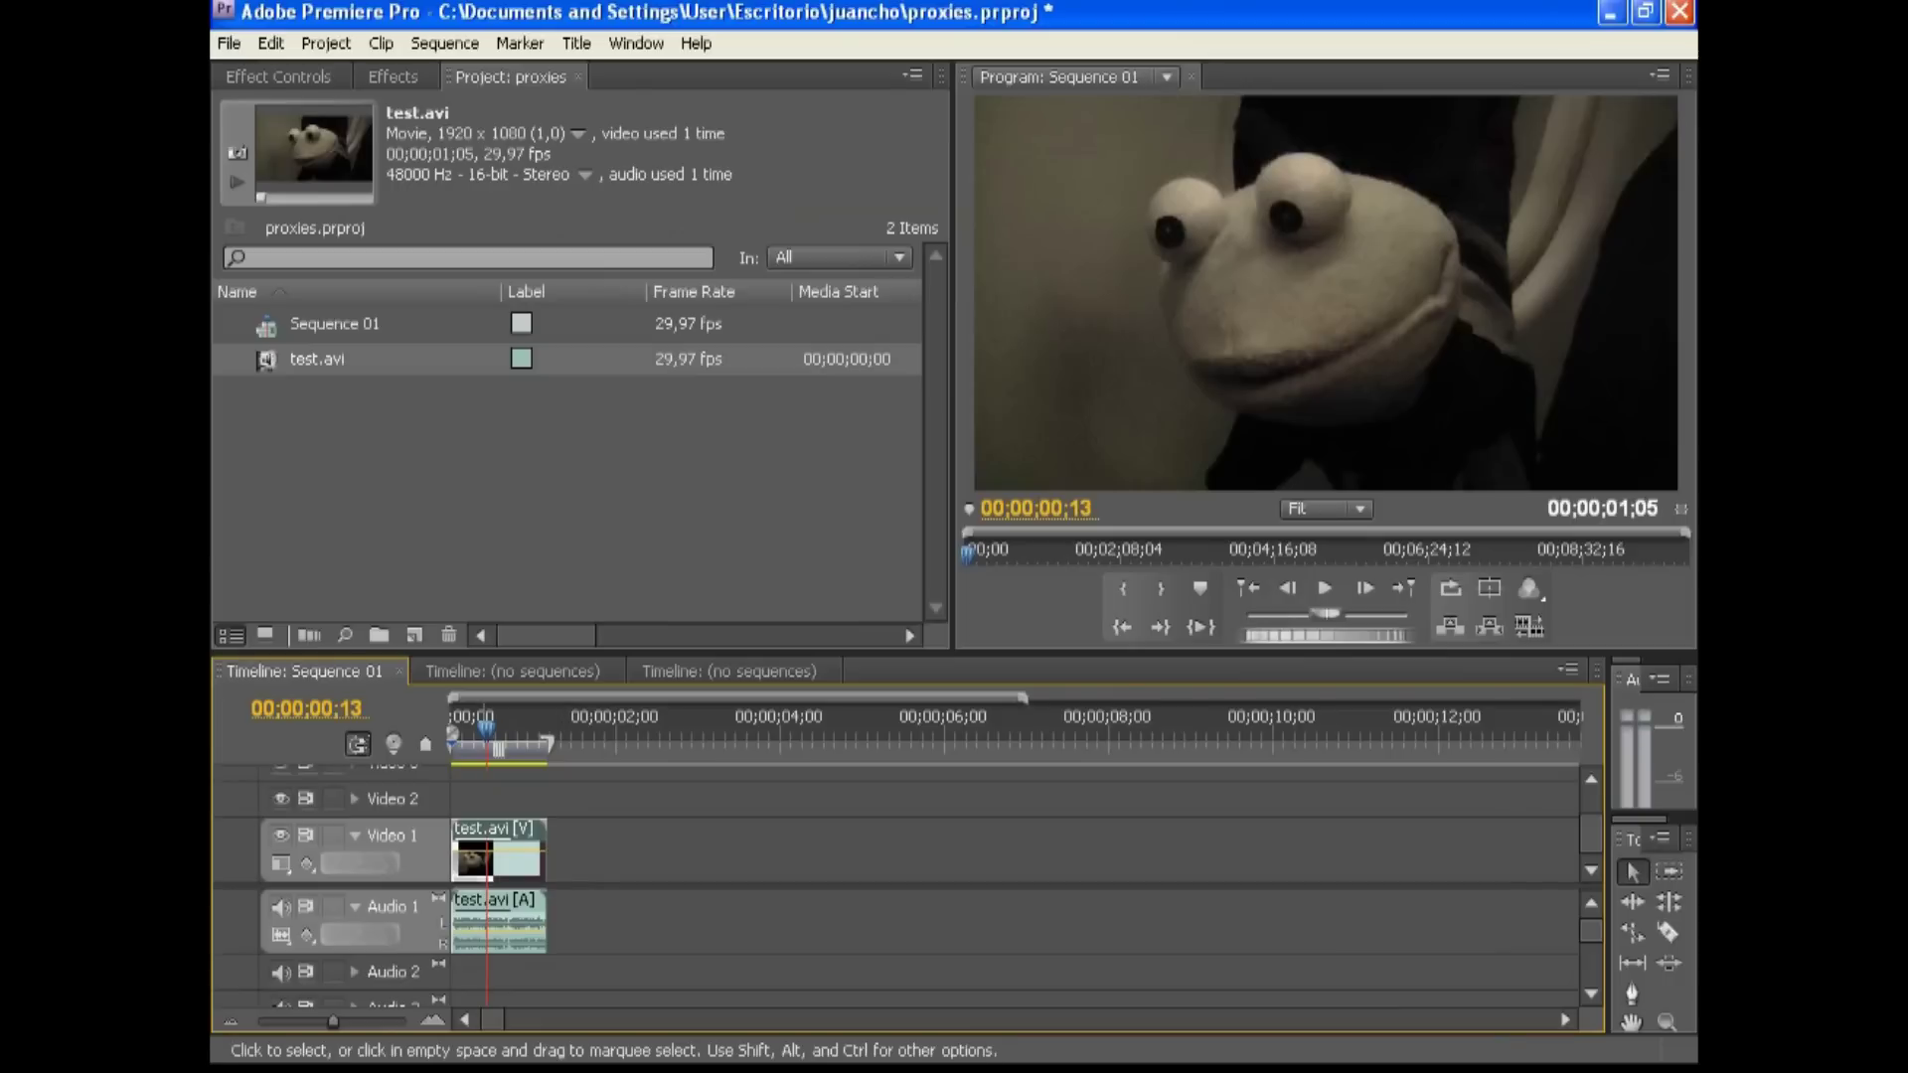
key(Delete)
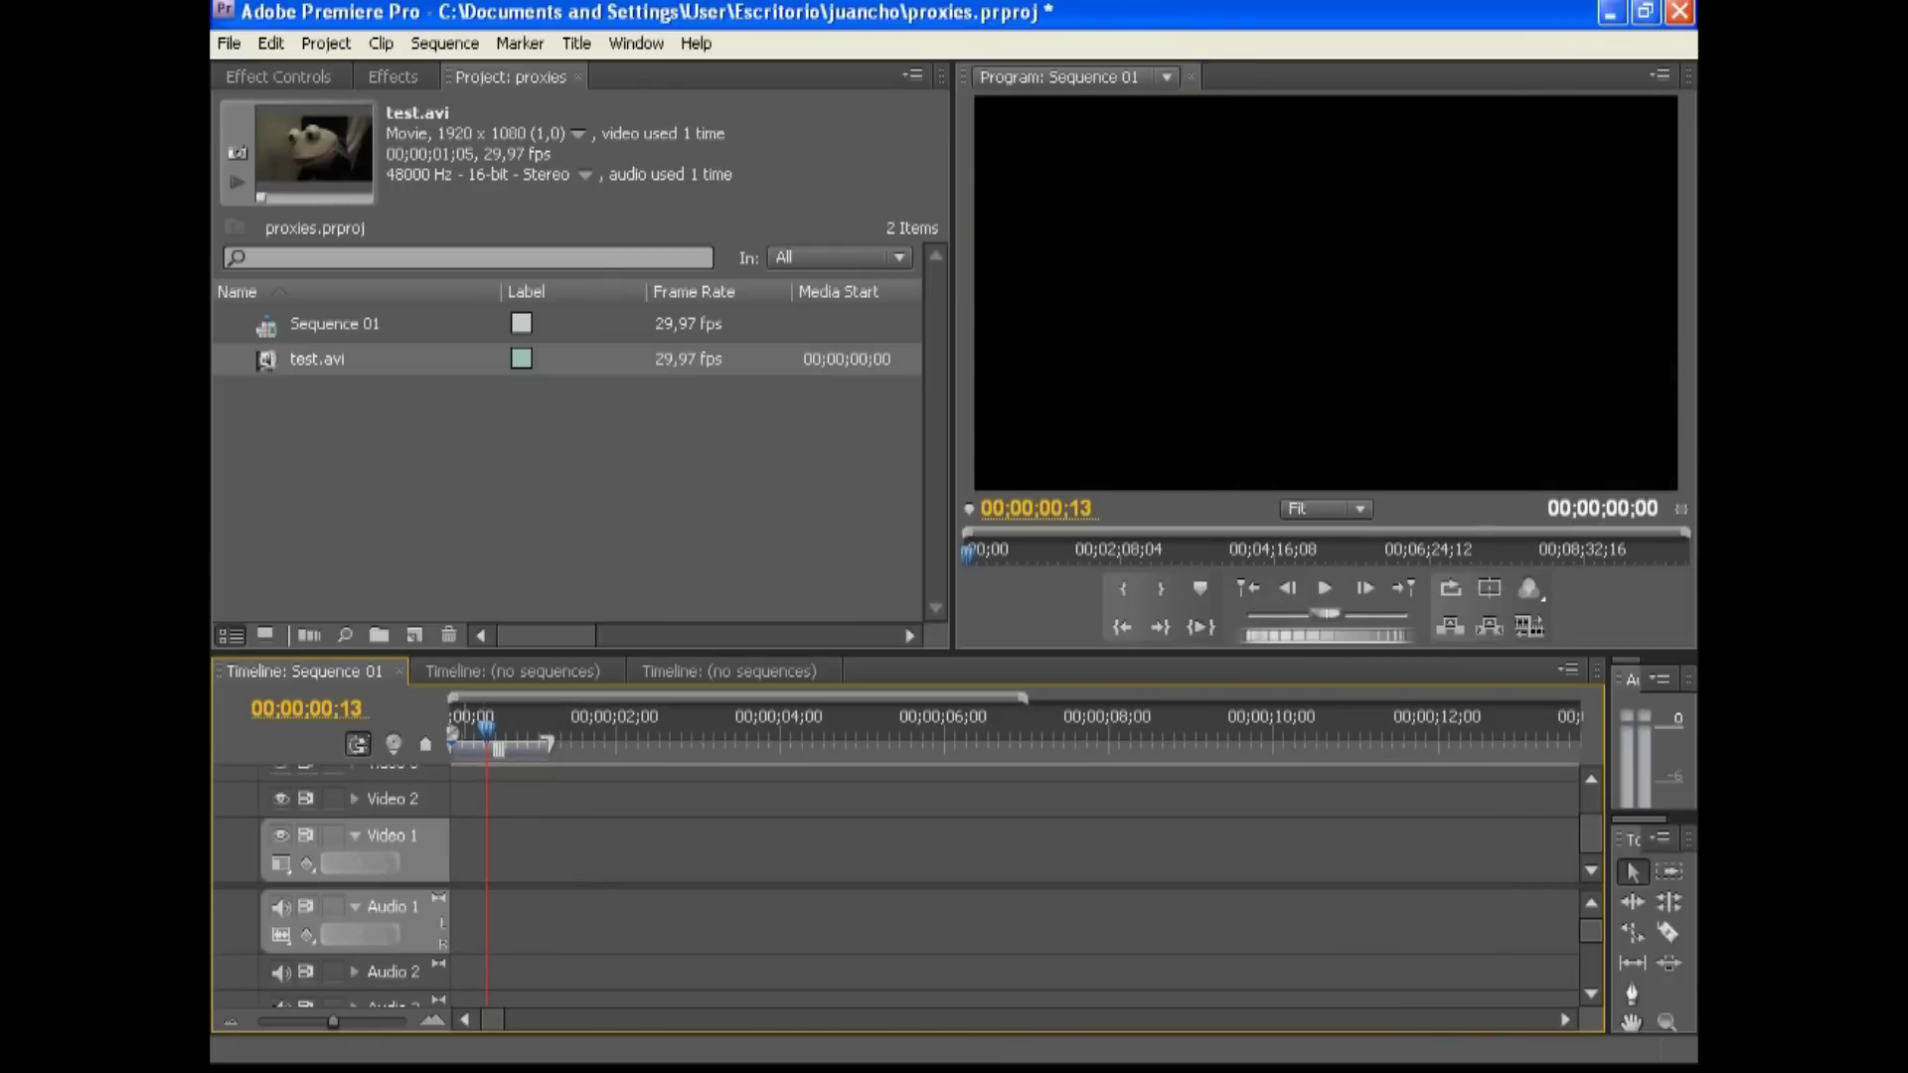
key(shift+1)
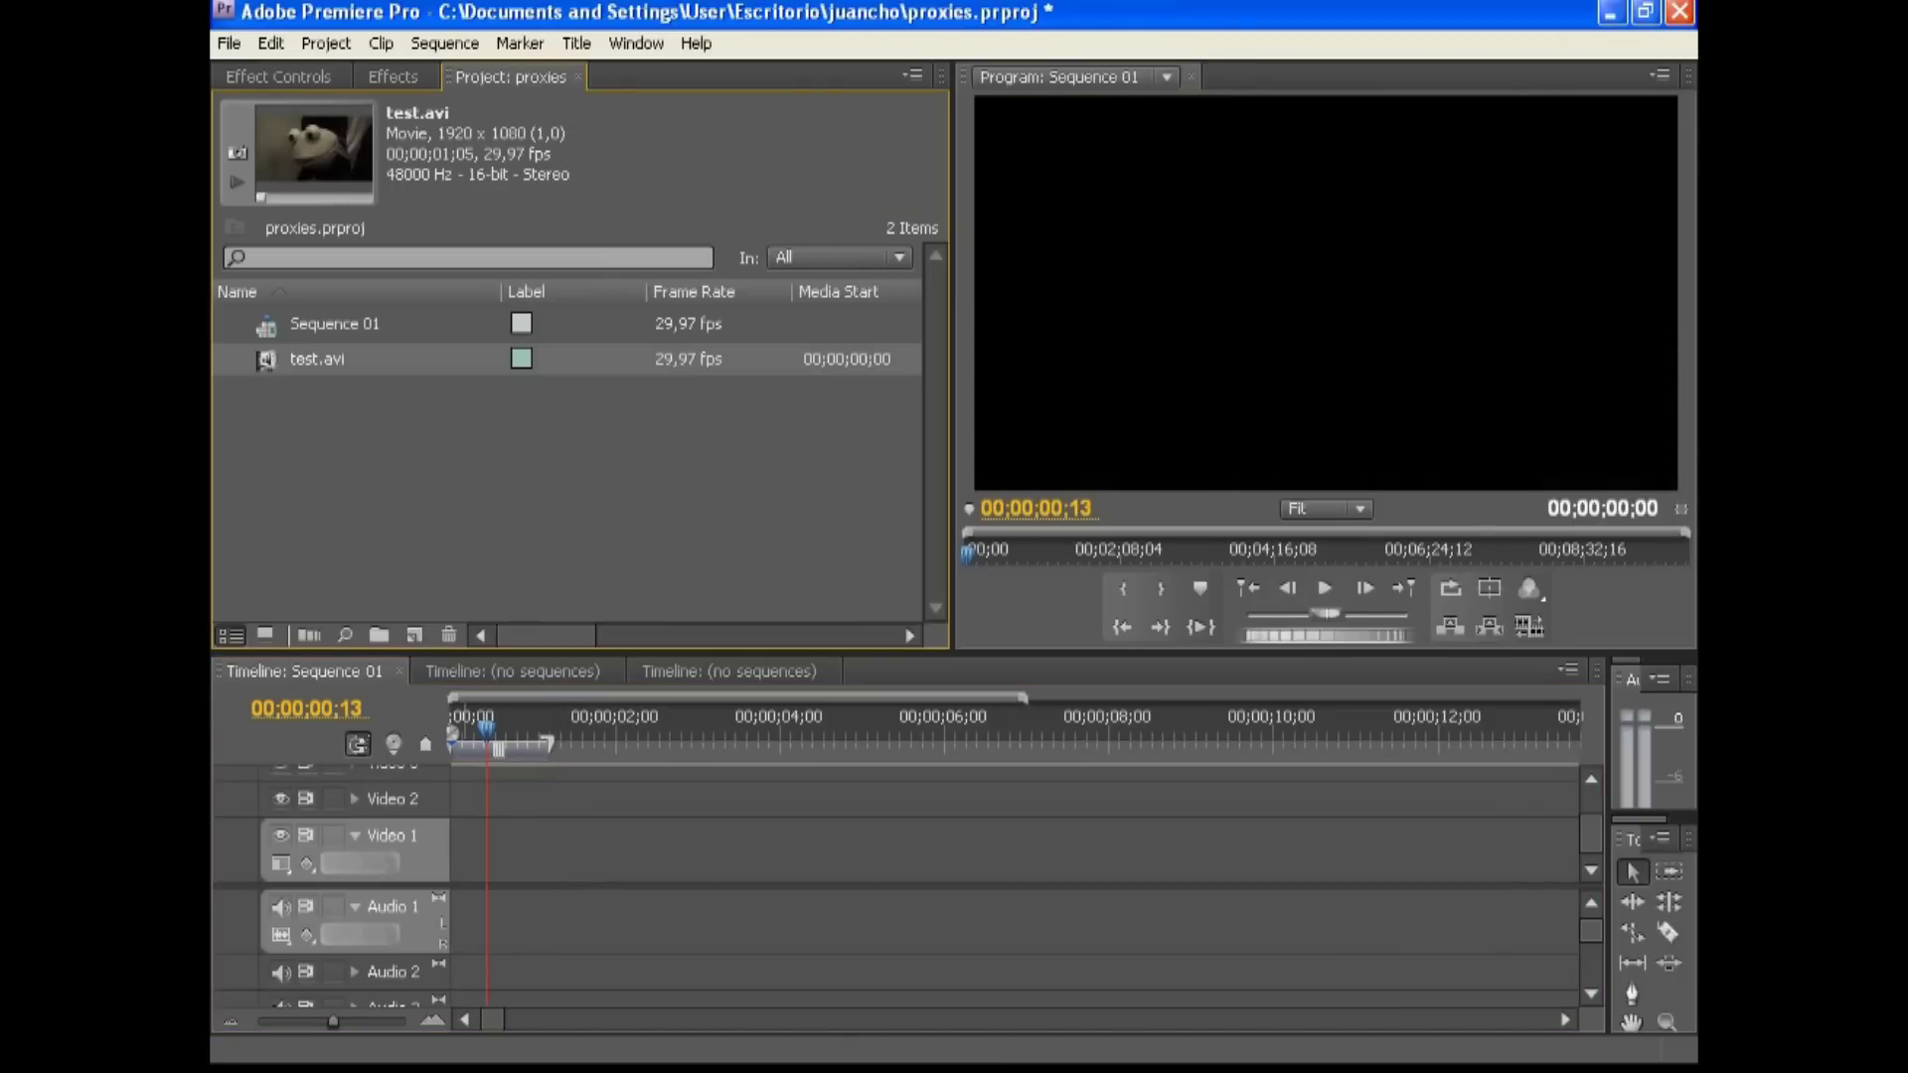
key(Delete)
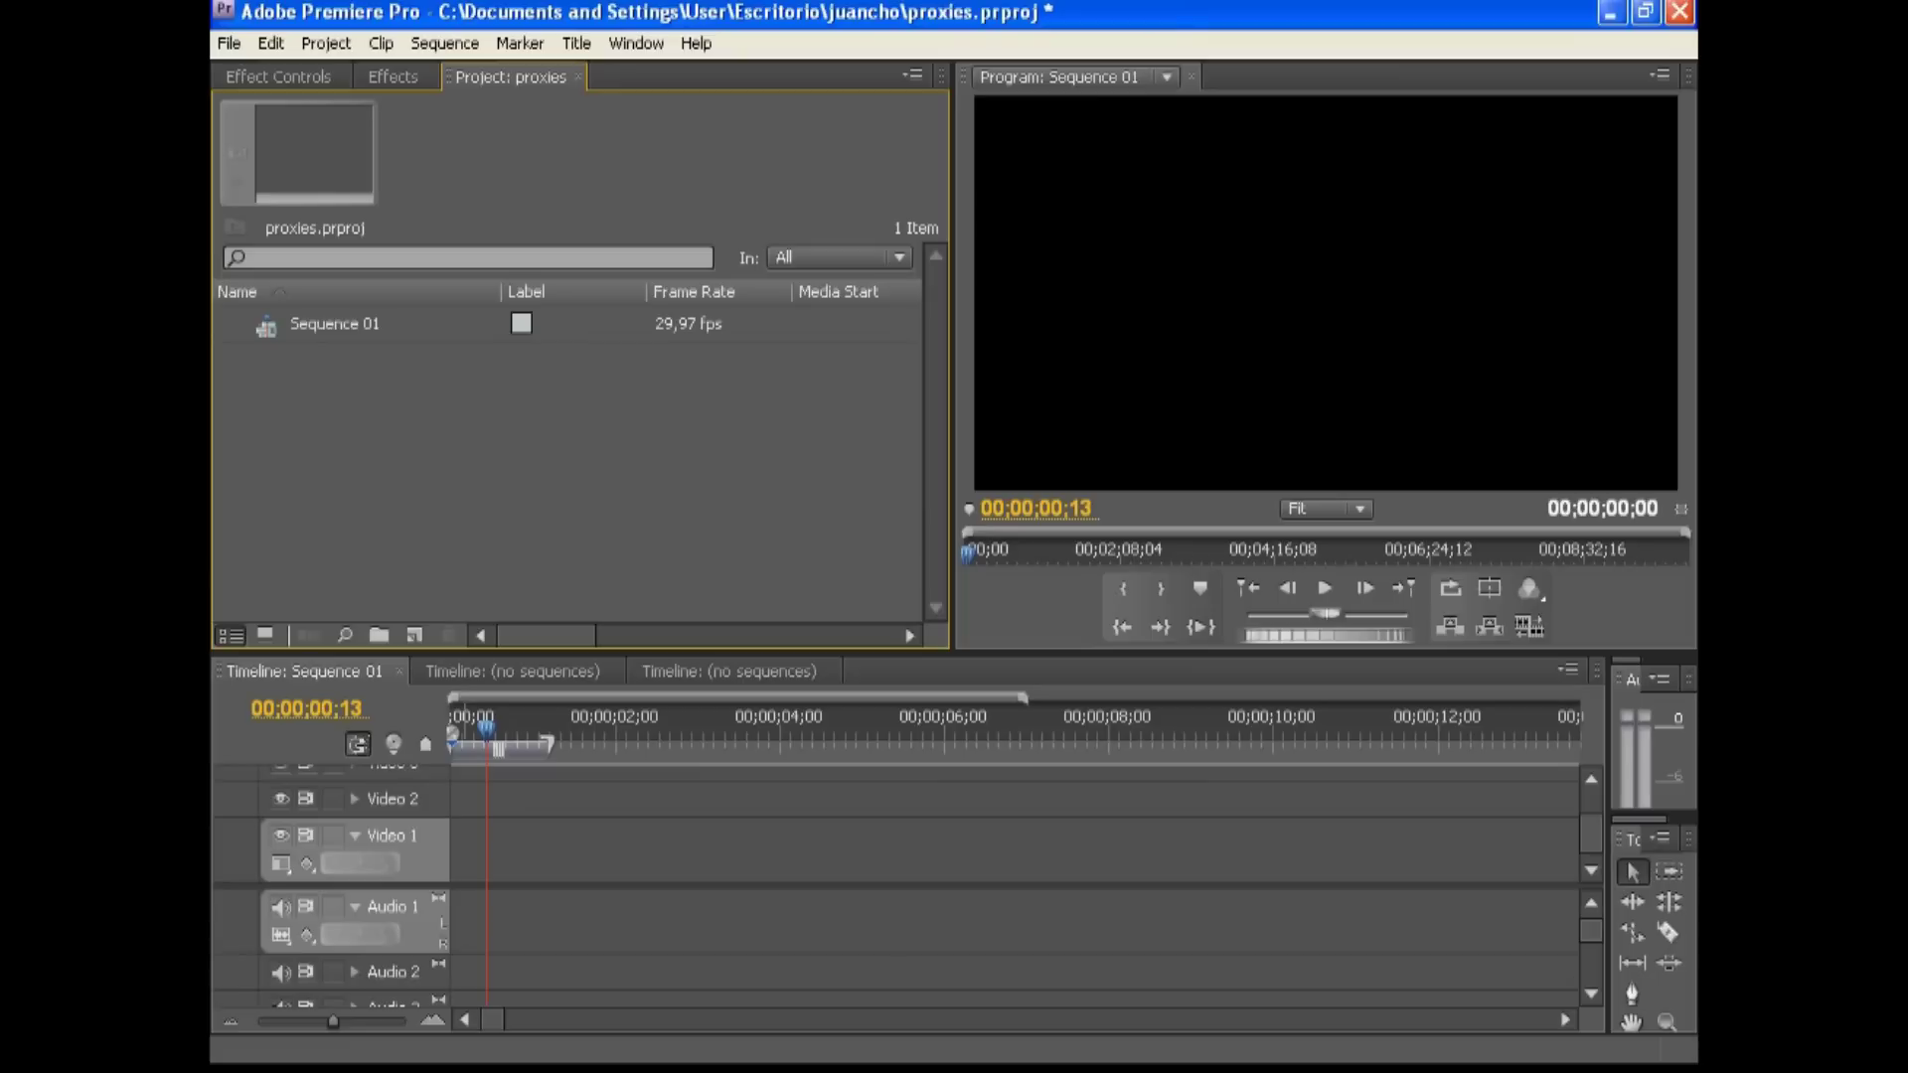
- Import test.mpg from the frogo folder into the project, keeping its name
key(ctrl+i)
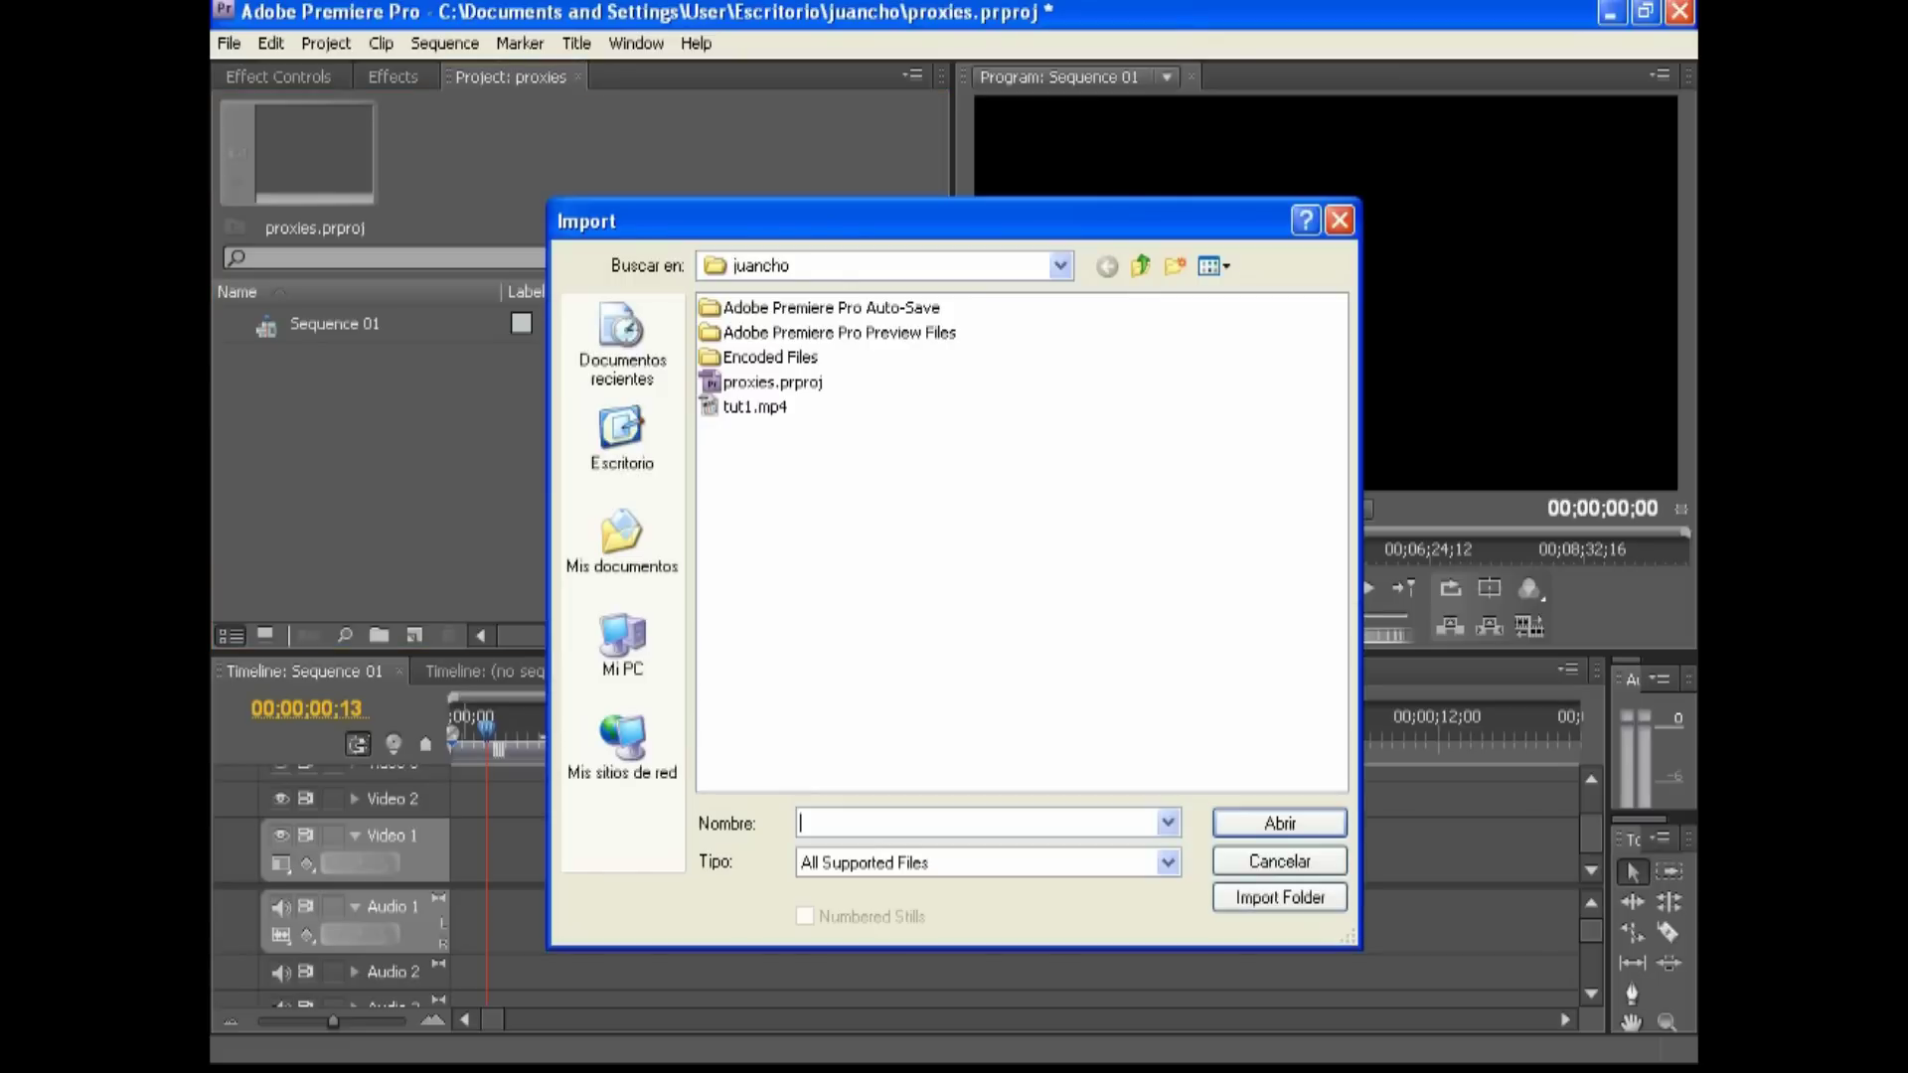
click(1140, 265)
double_click(733, 651)
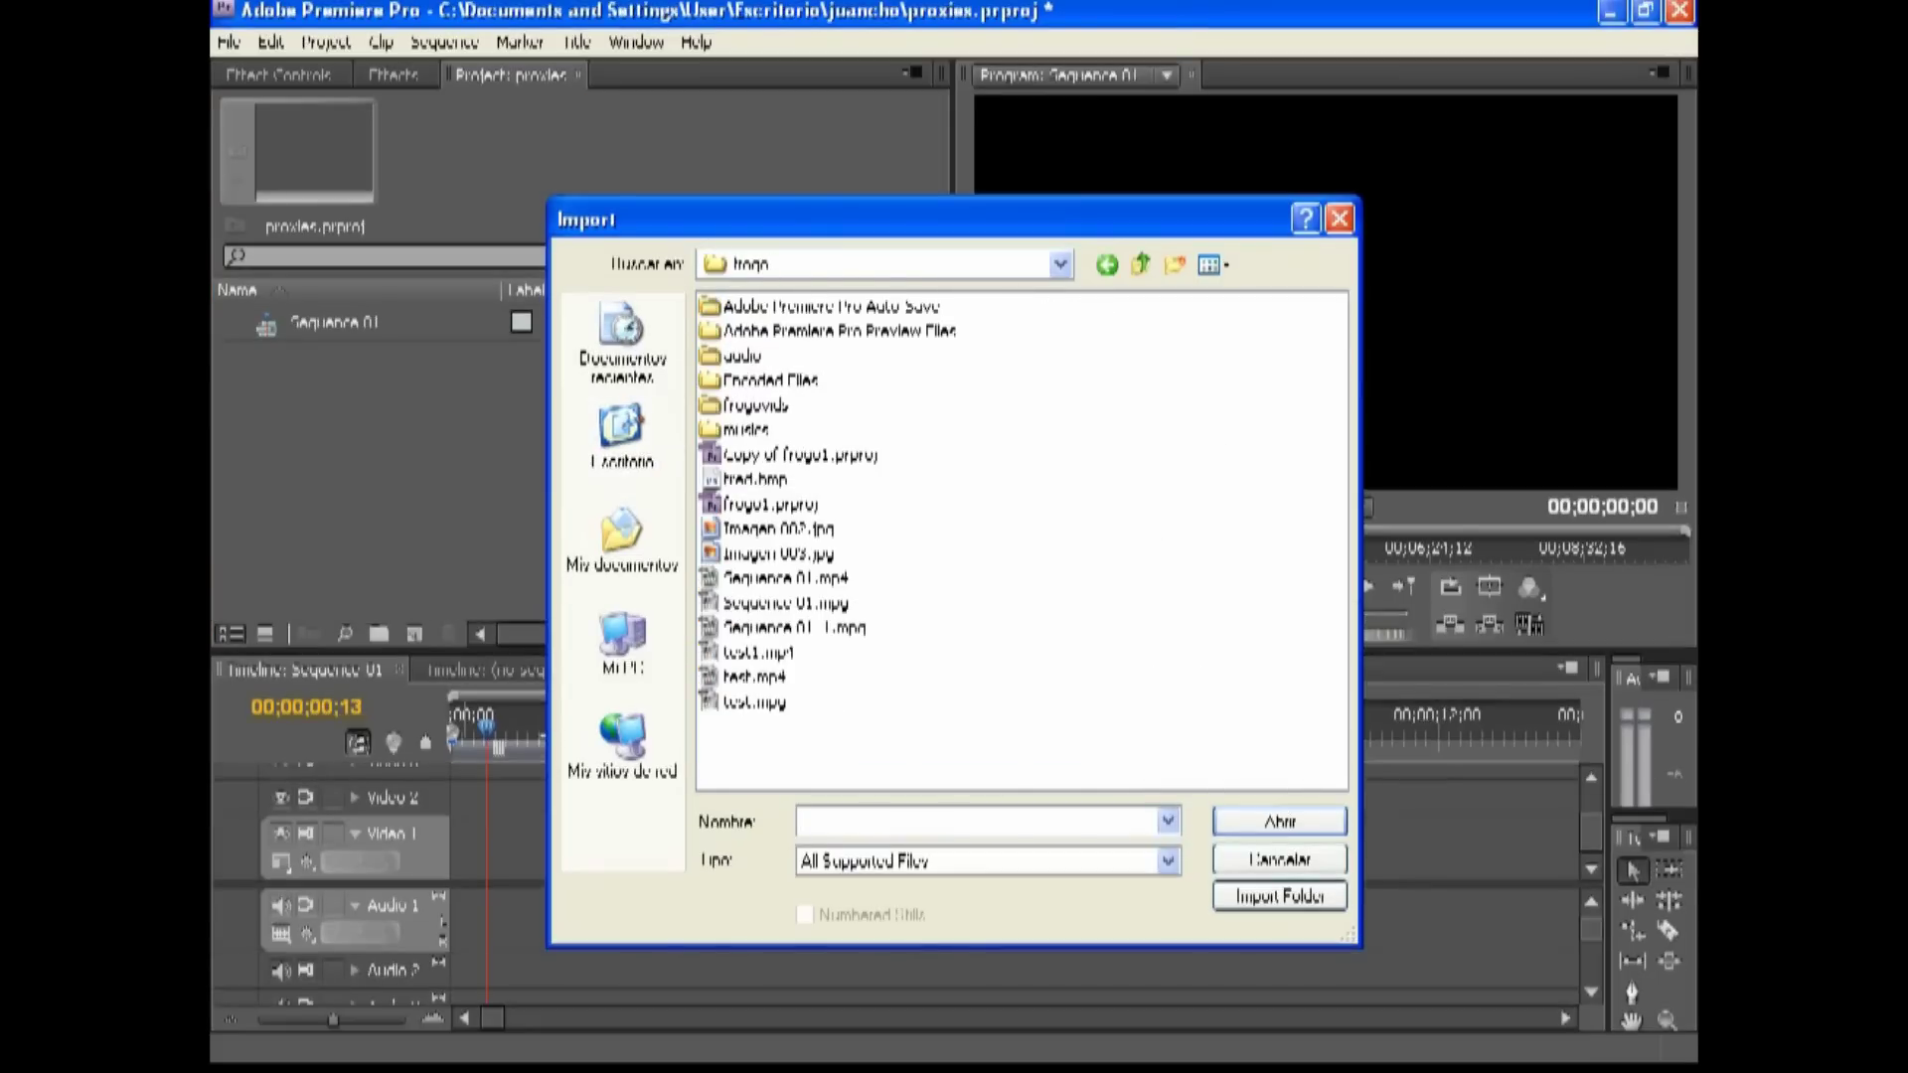
double_click(745, 698)
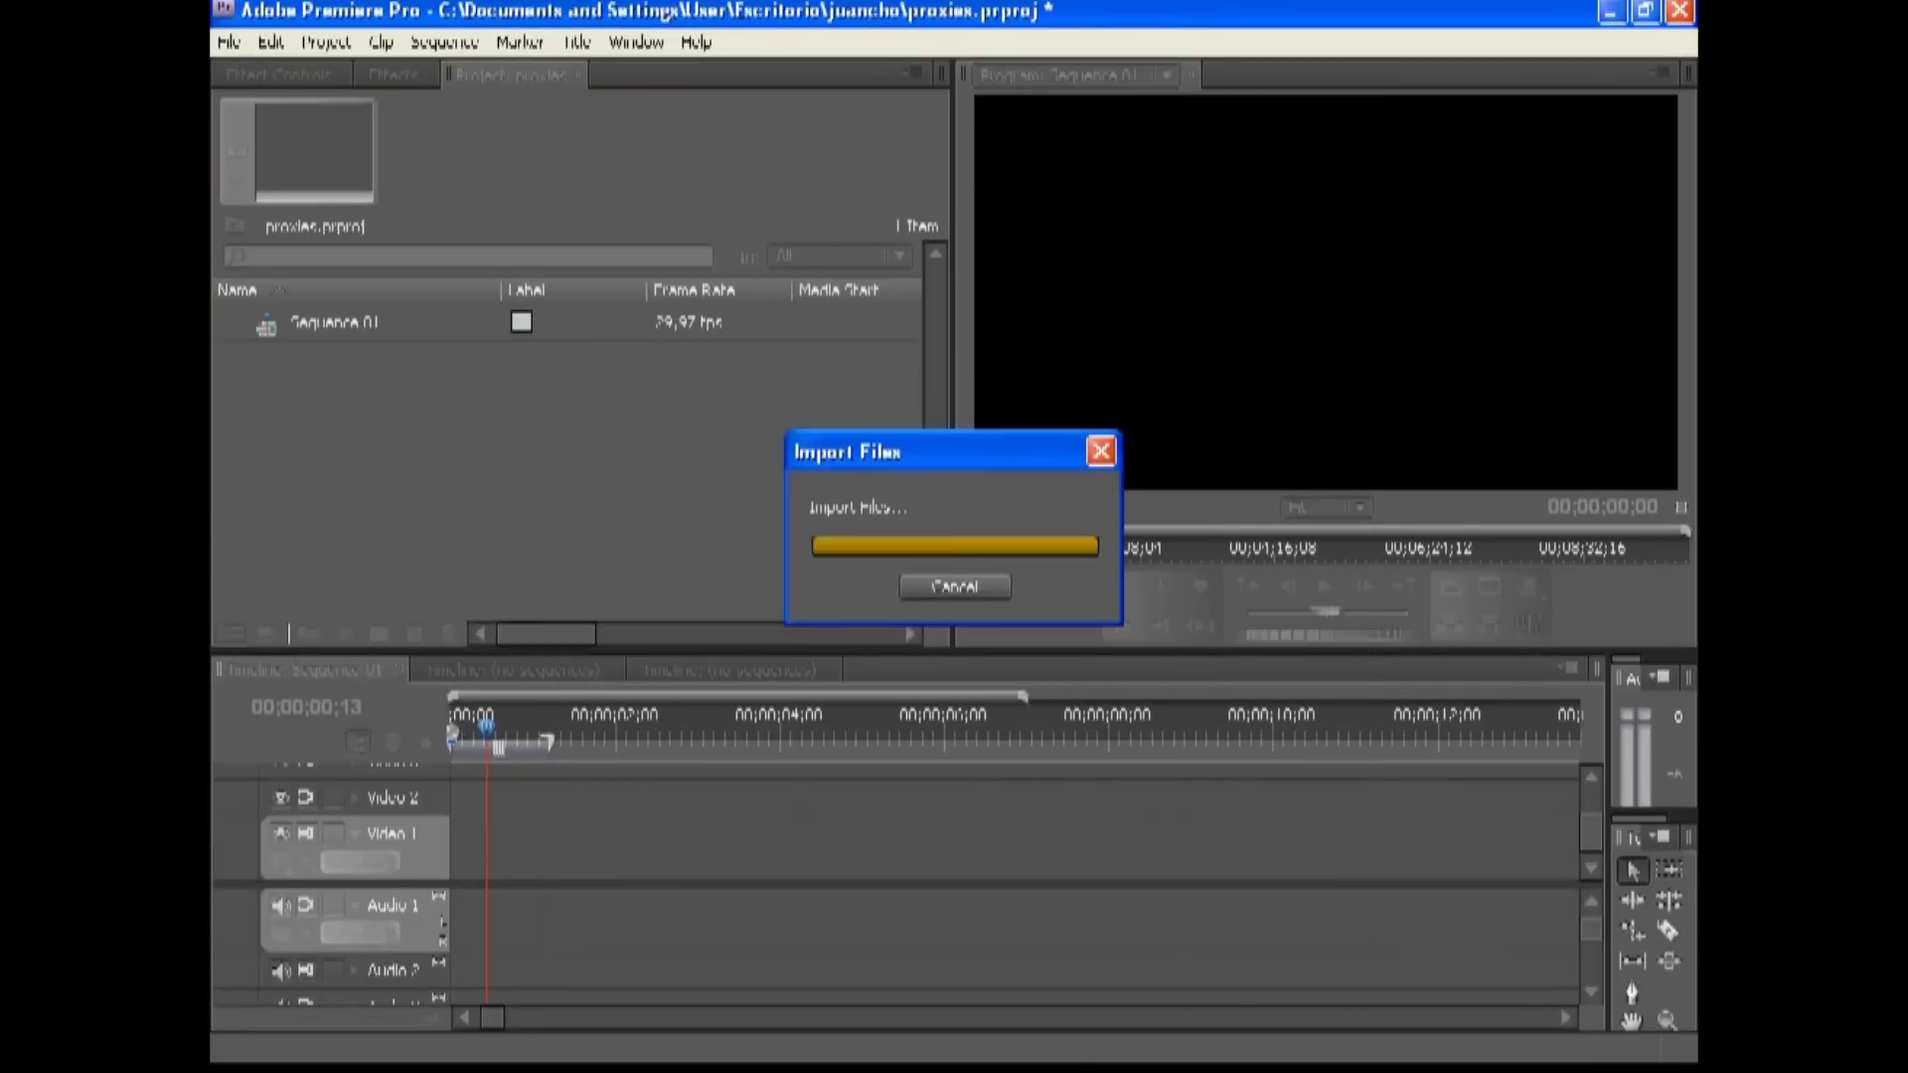
click(321, 359)
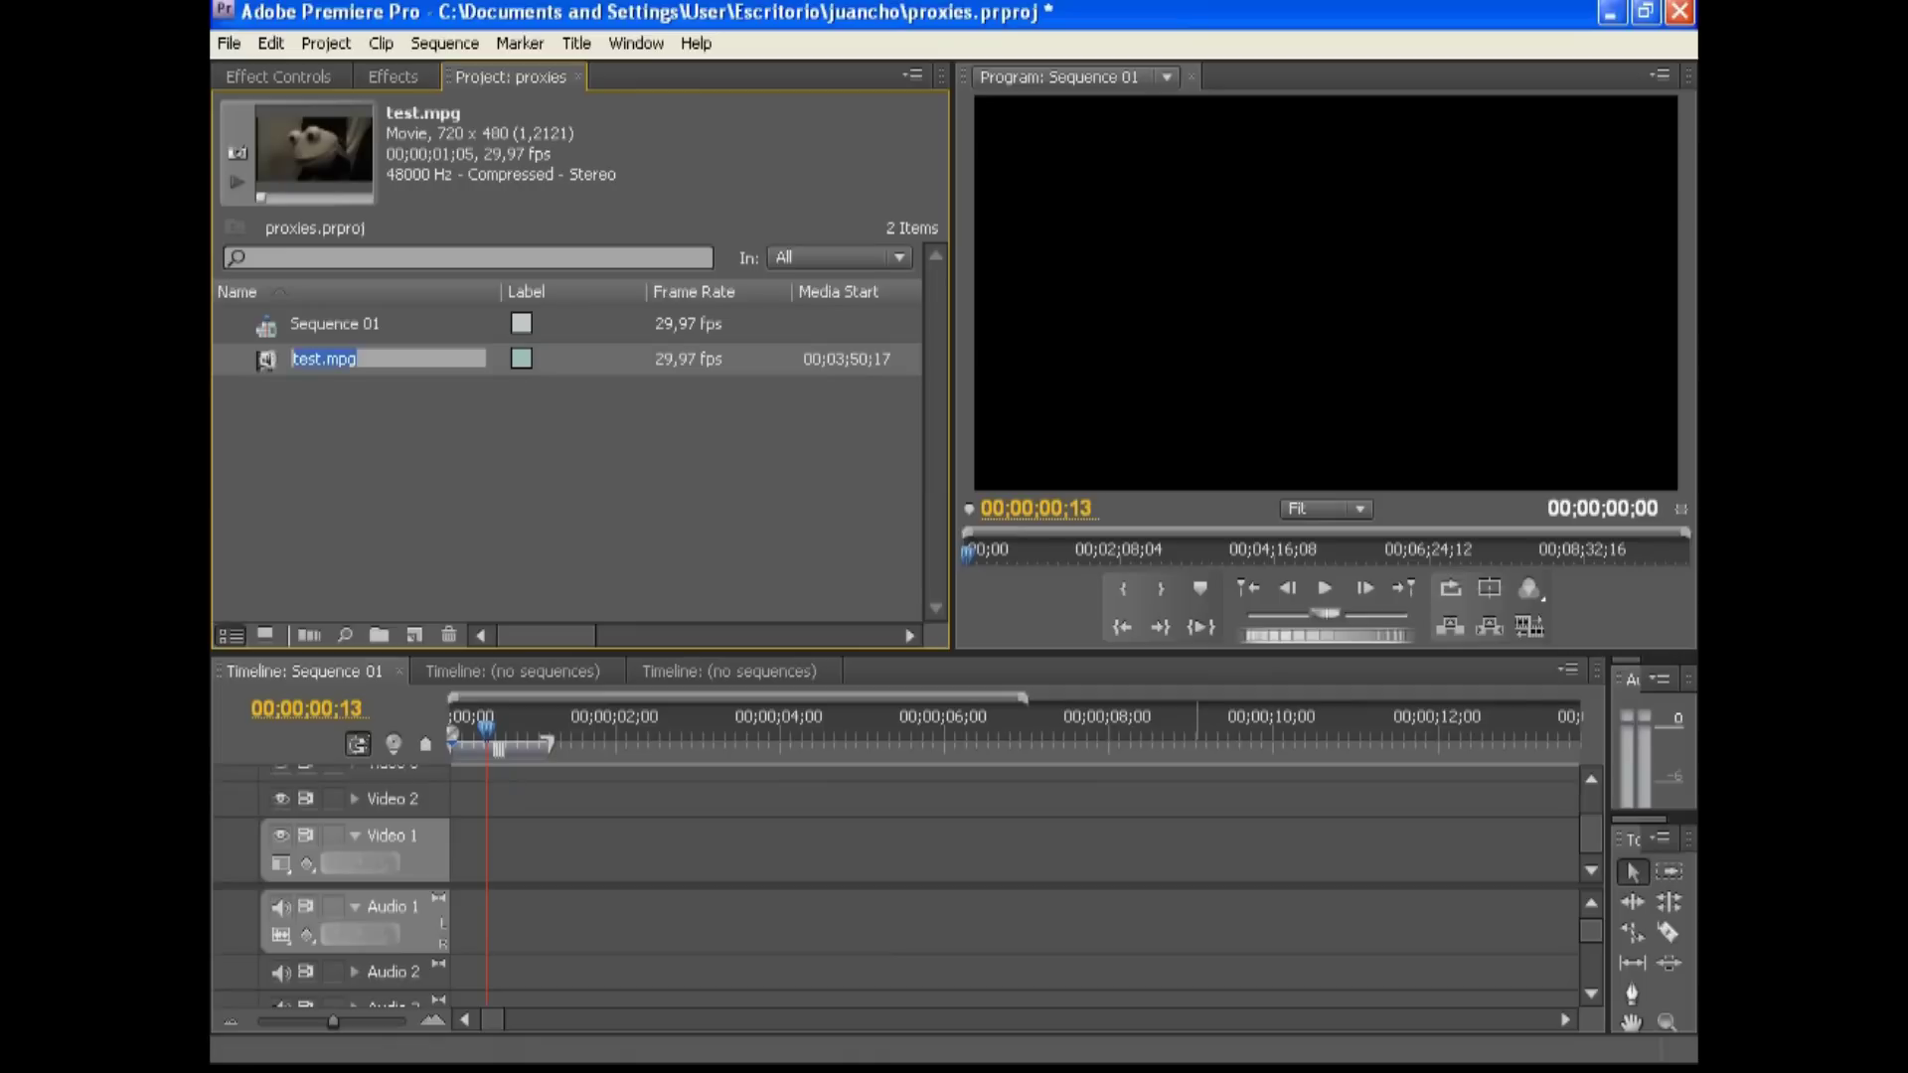
key(Return)
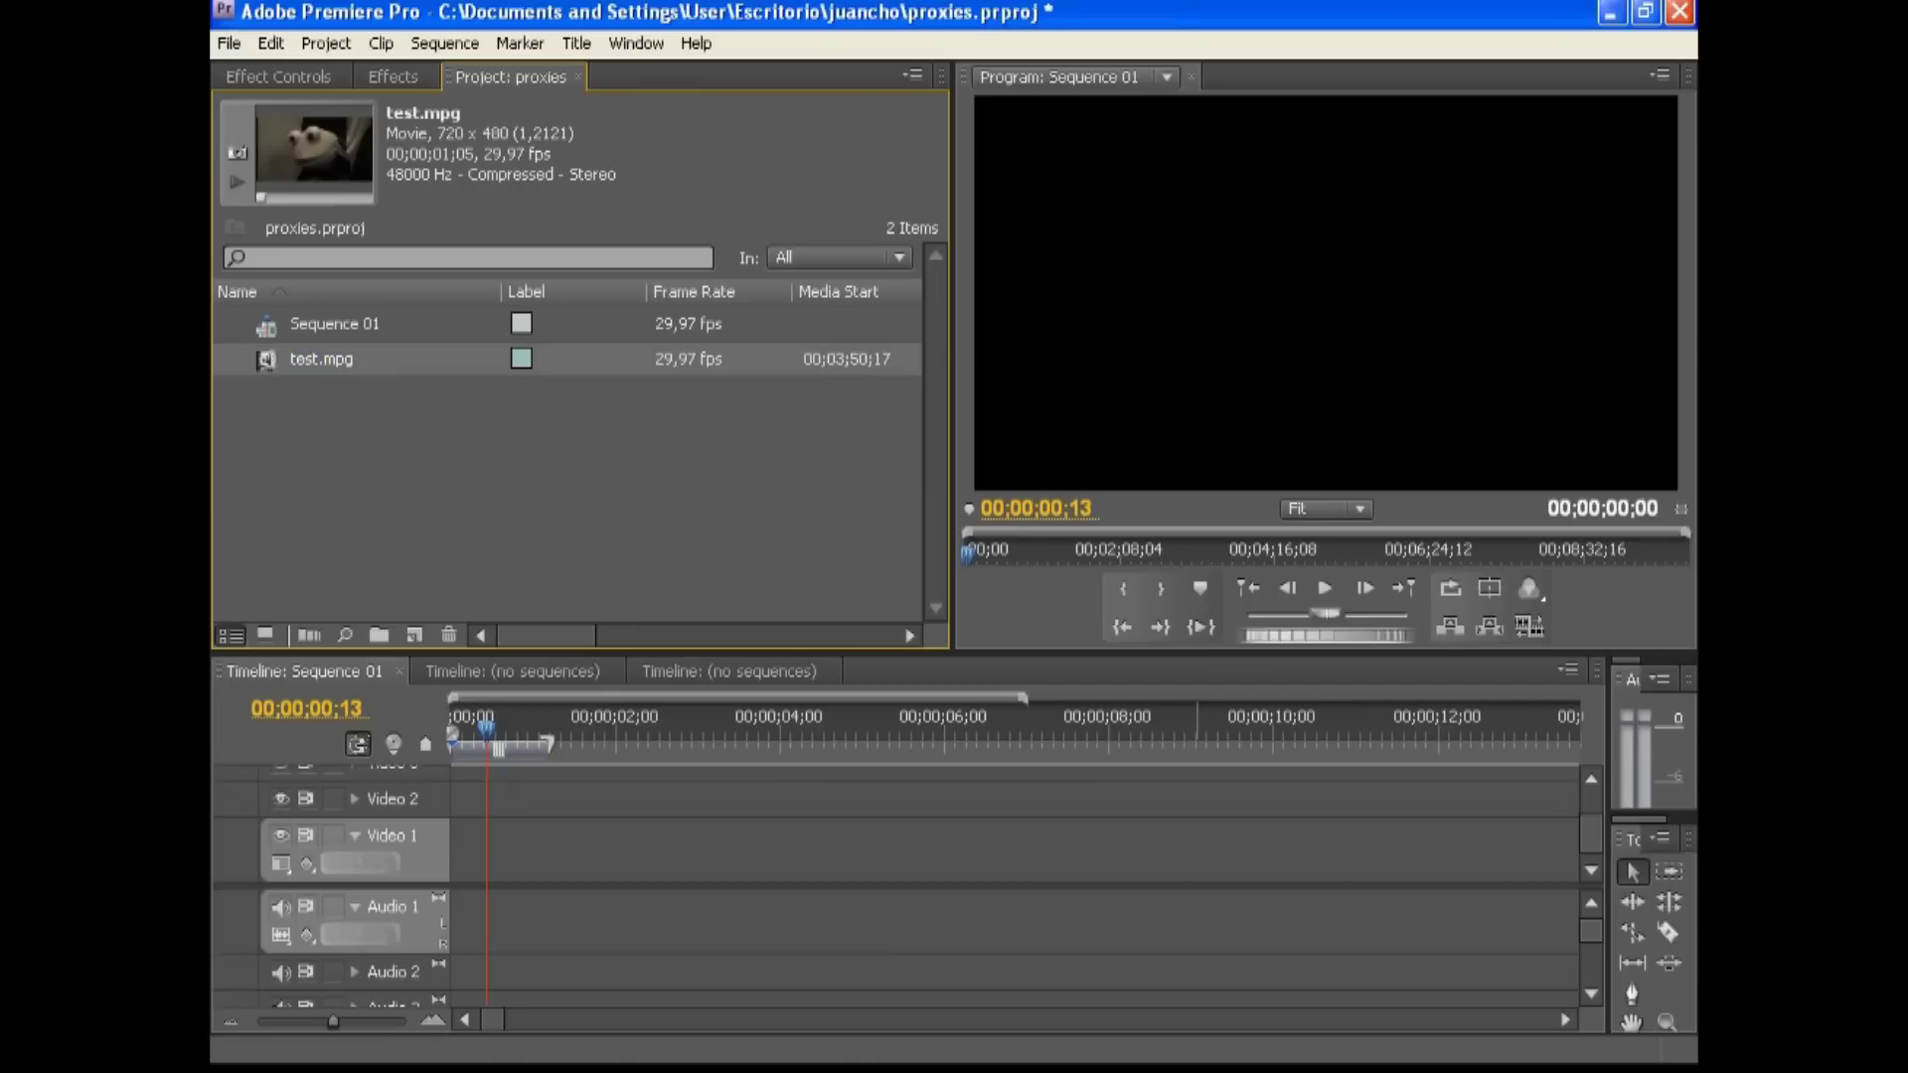
- Place test.mpg at the start of Video 1 in Sequence 01 and set the program preview's zoom to 50%
drag(321, 359, 496, 849)
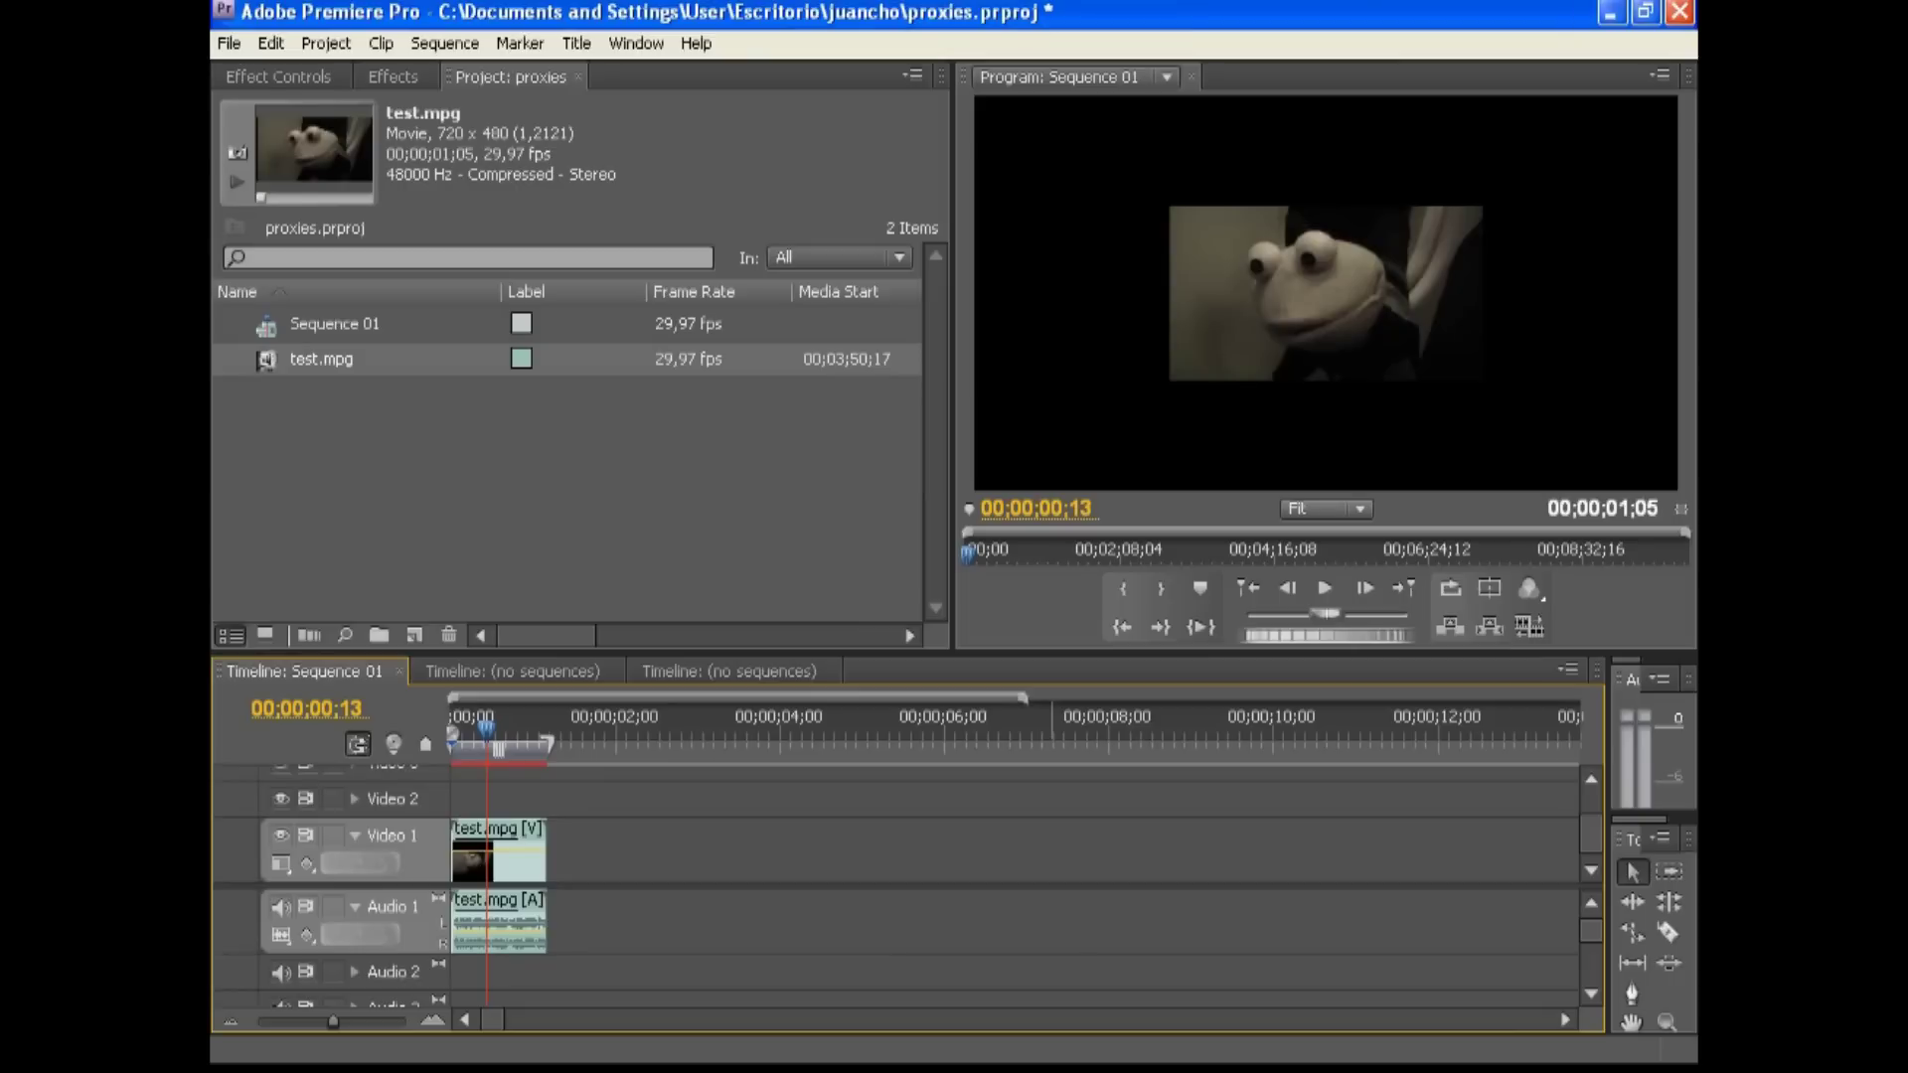
click(1326, 509)
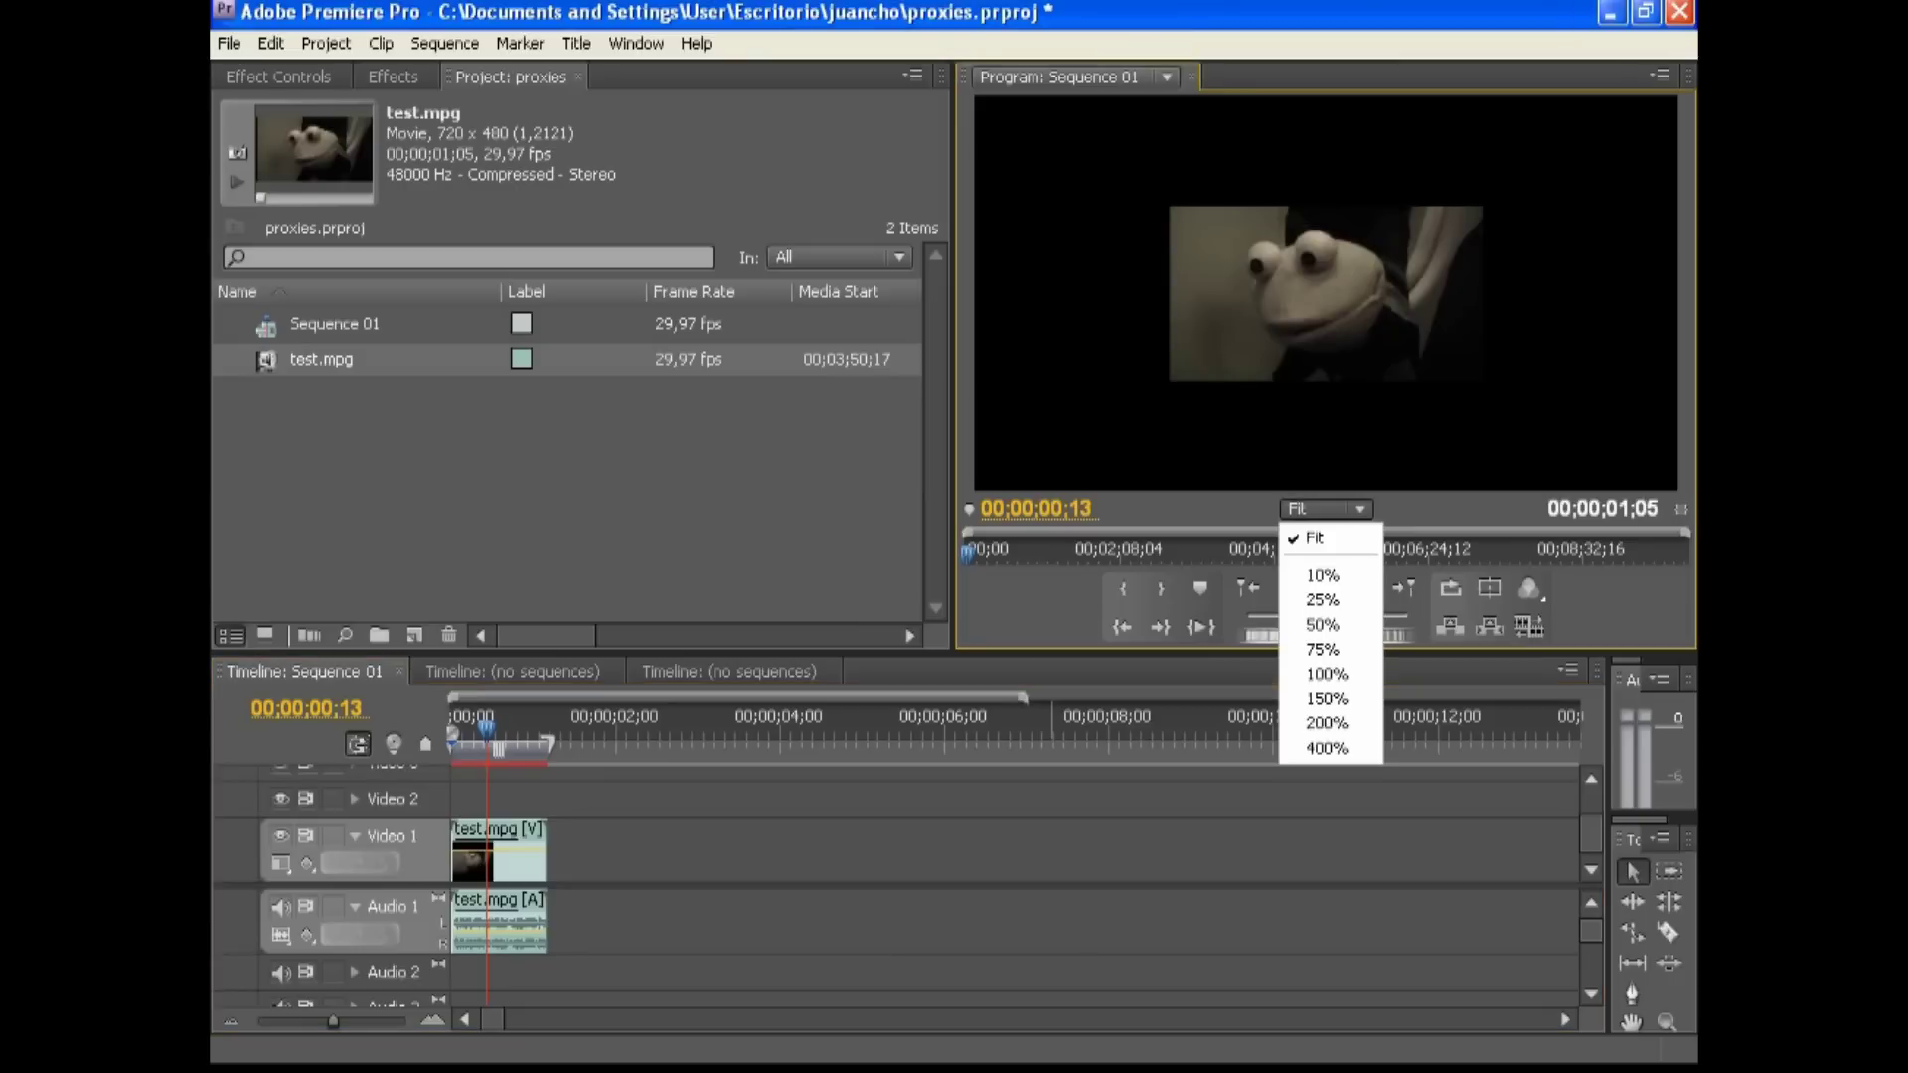
click(1326, 624)
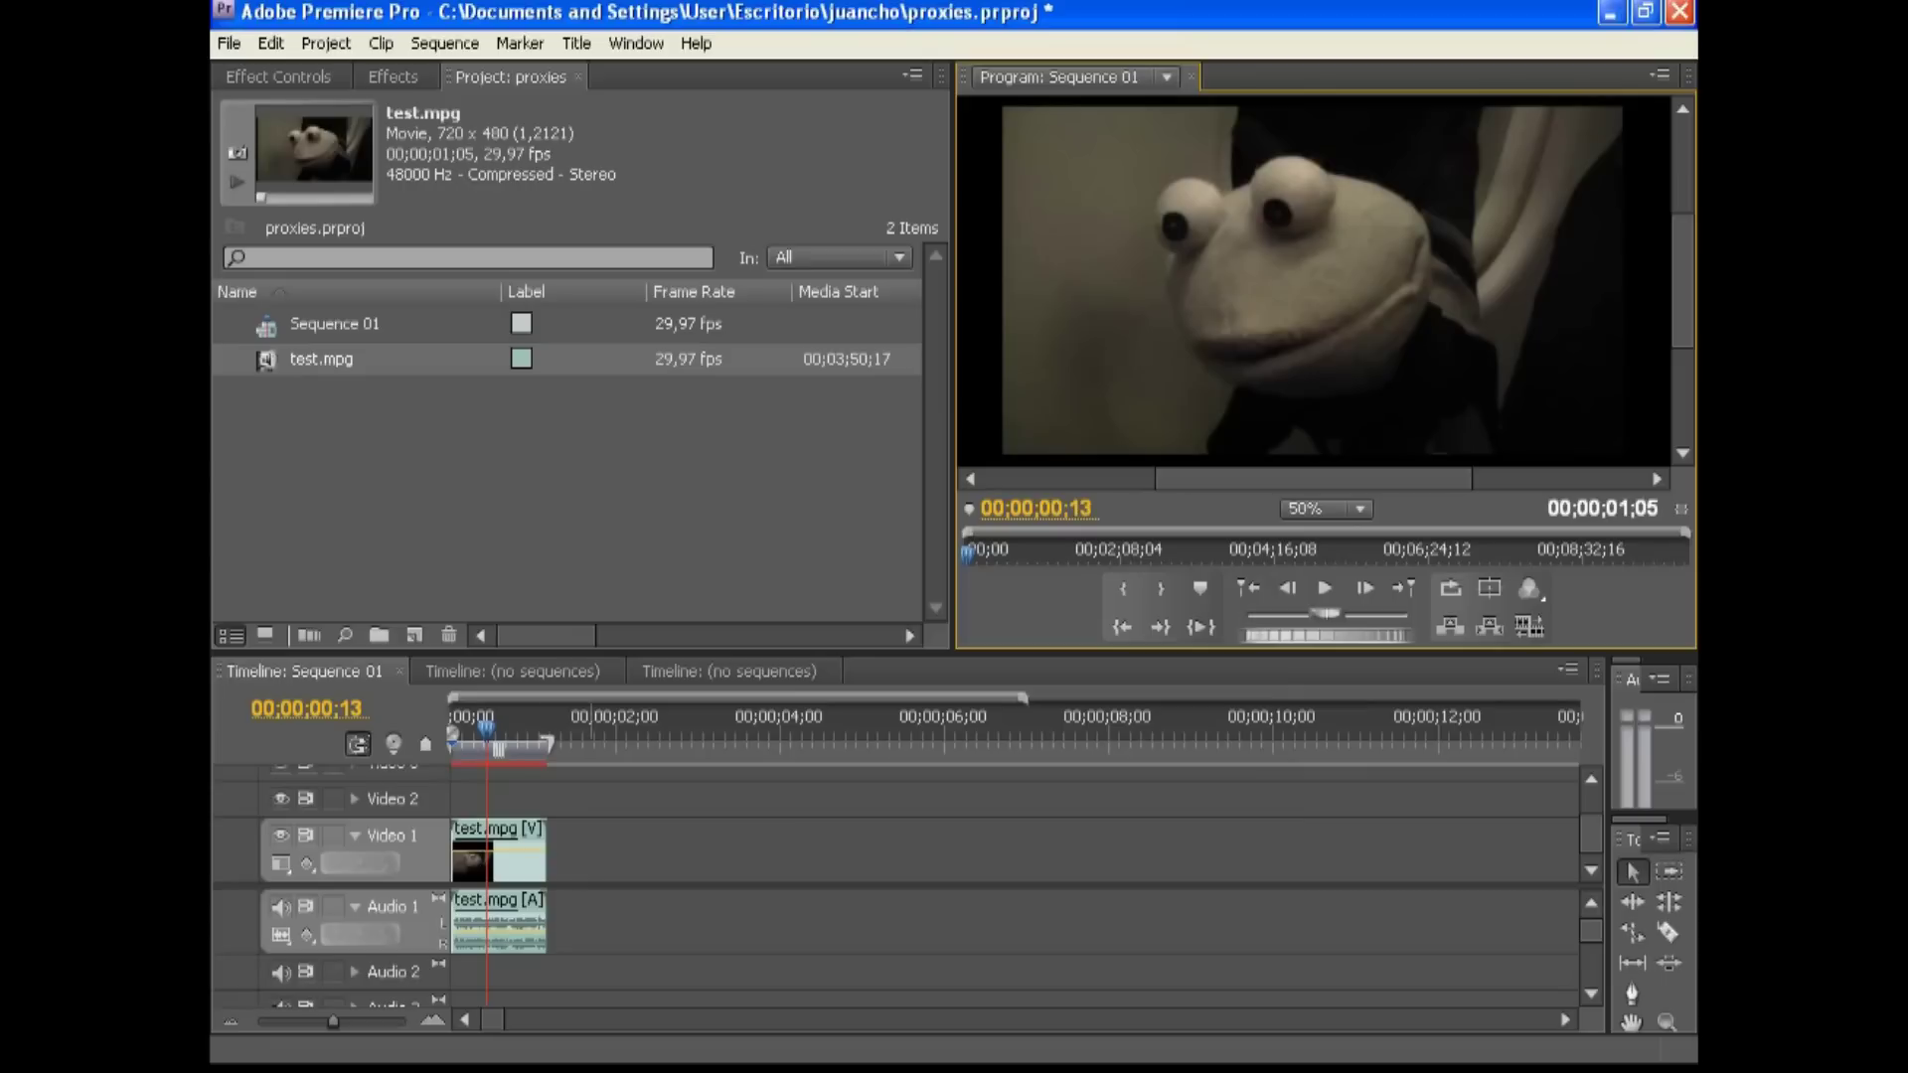
- Play back the test.mpg clip in the sequence from near its start
click(464, 729)
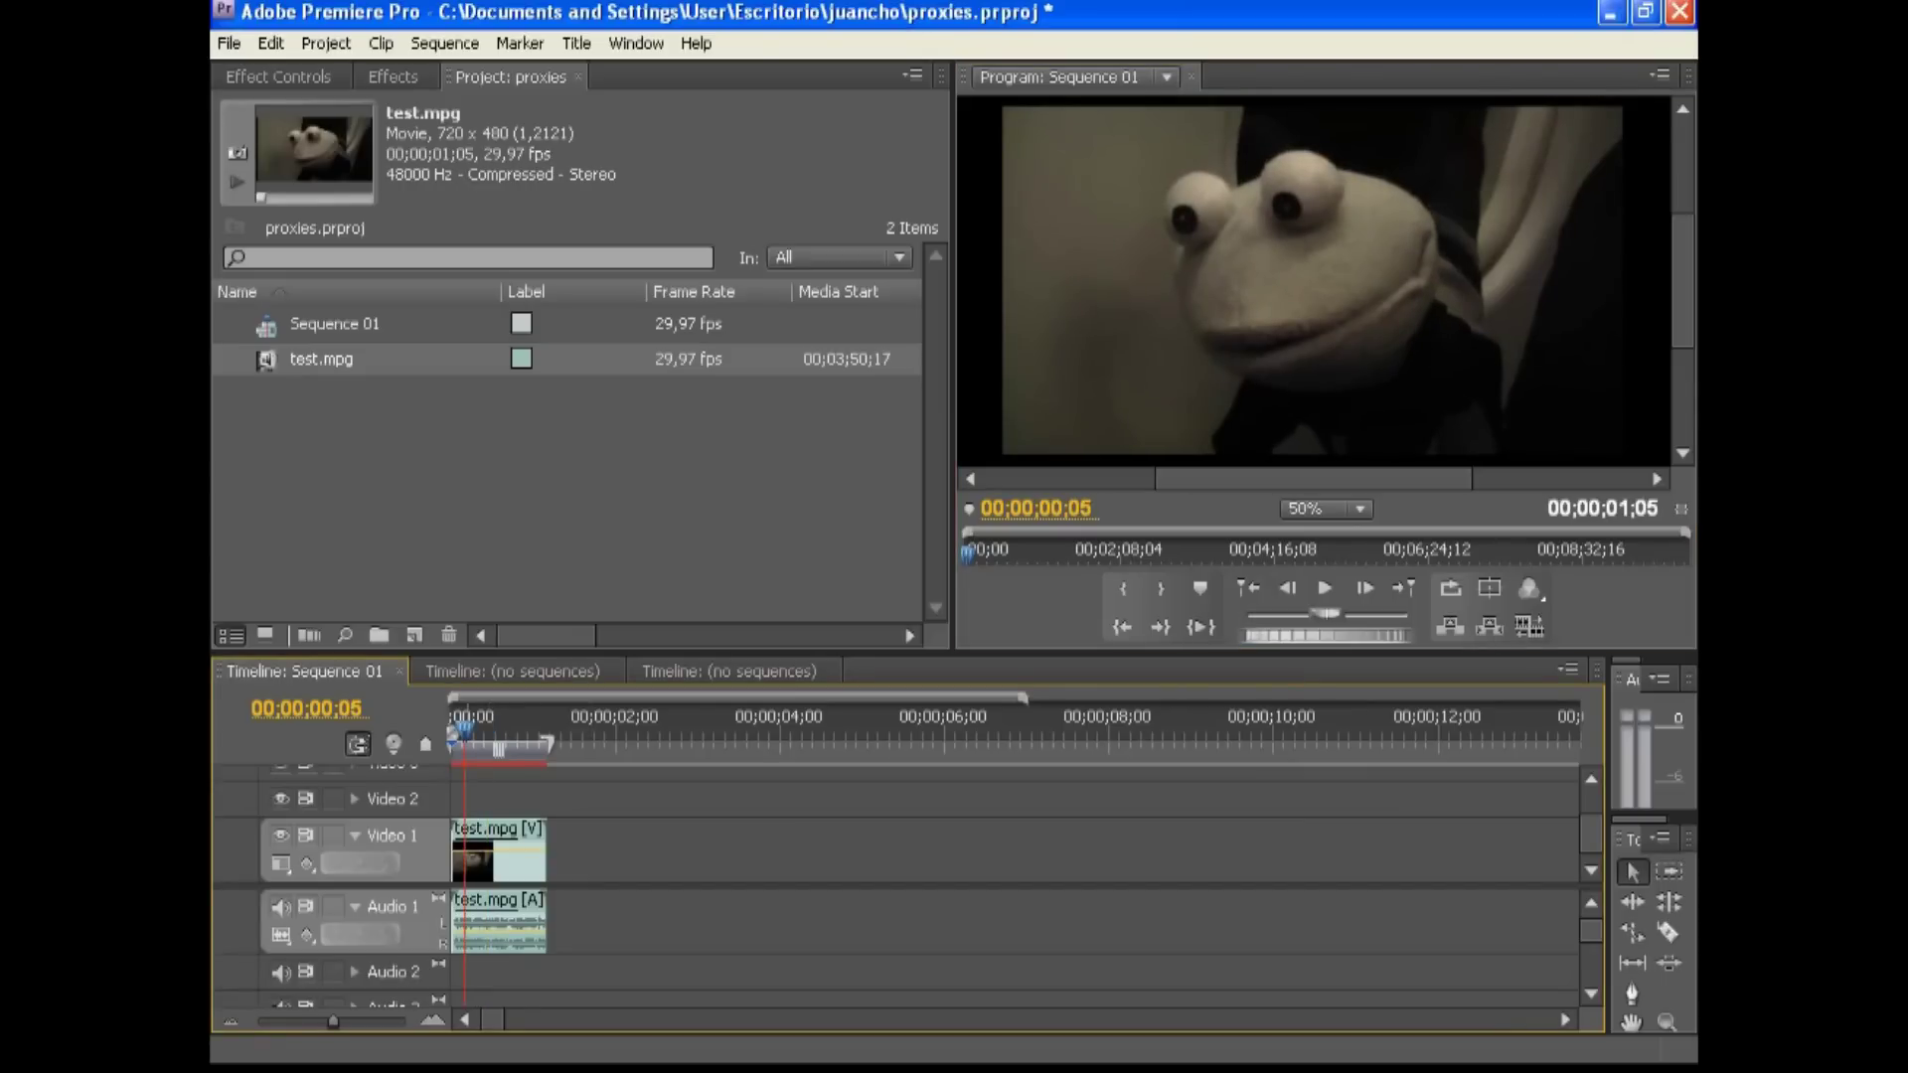
key(space)
click(1325, 588)
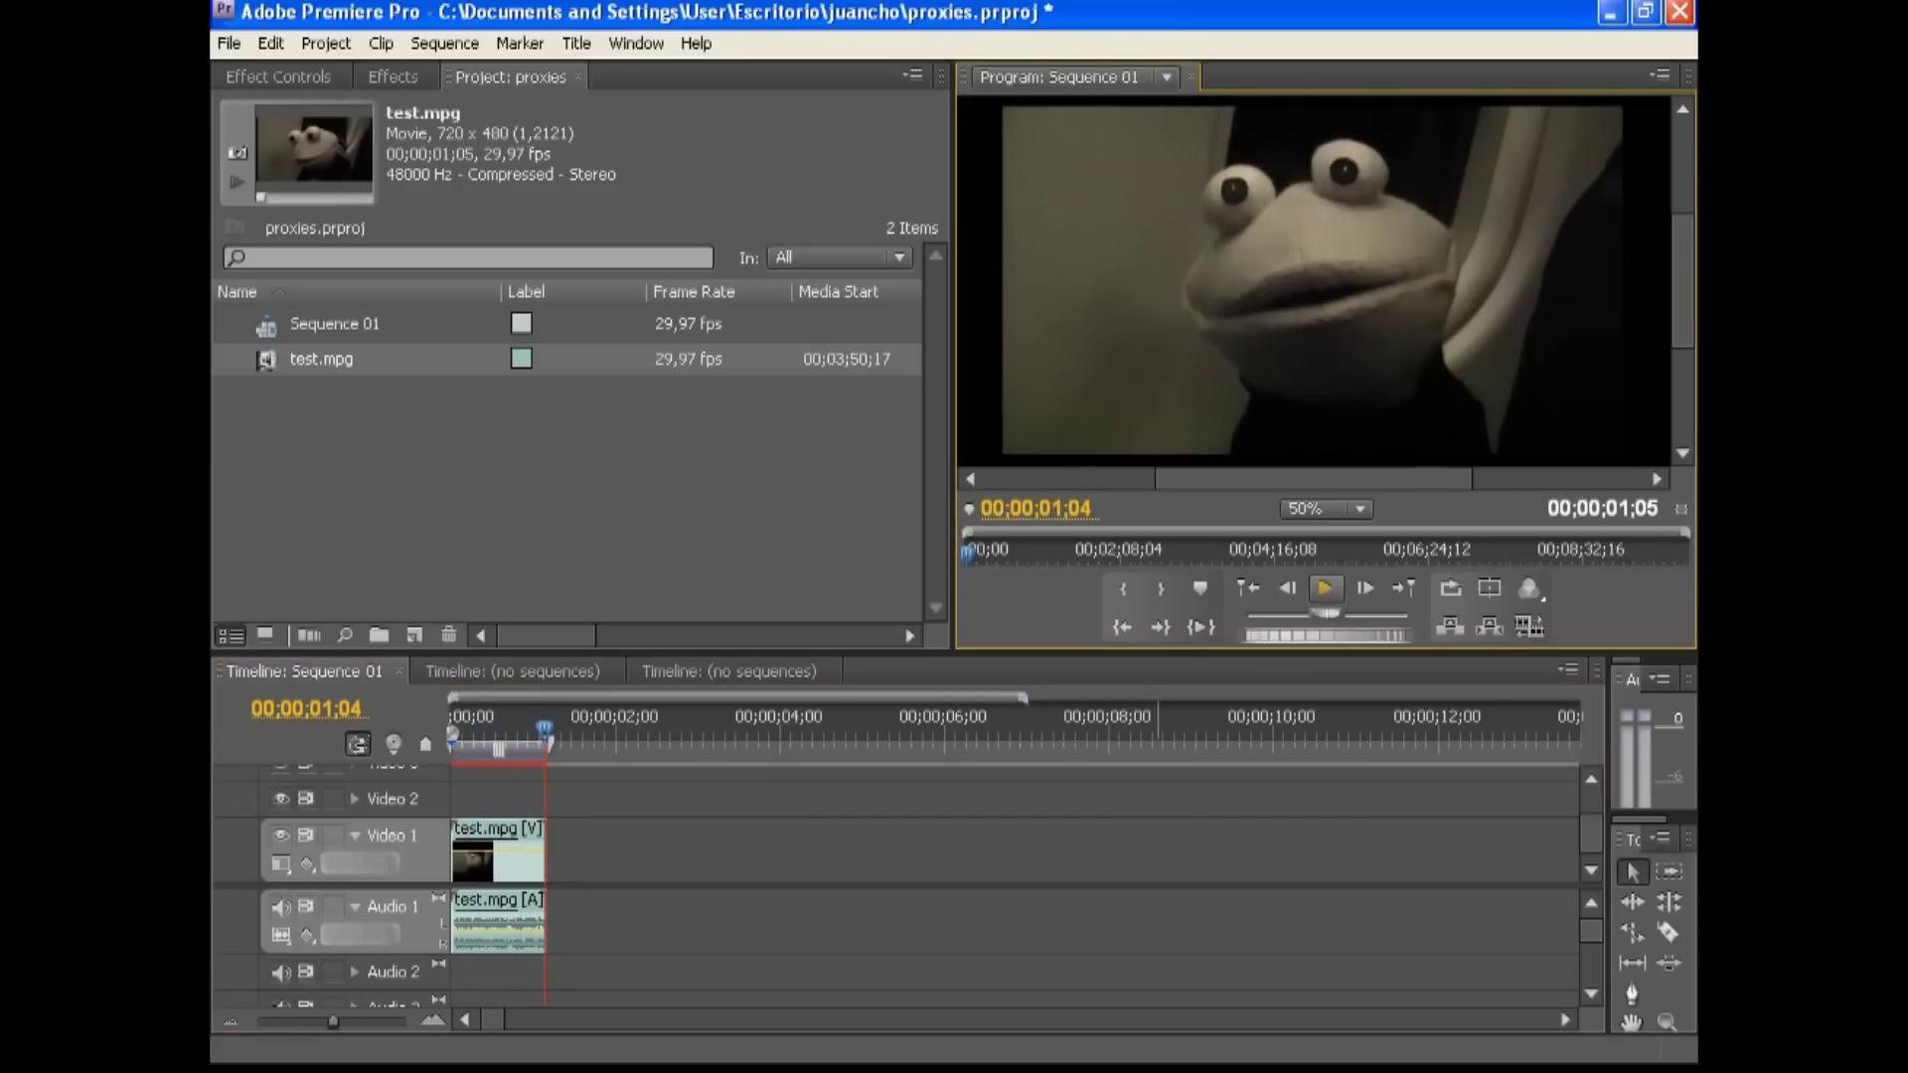
- Split the test.mpg clip at 00;00;00;23, move its first part behind the second, and ripple delete the gap at the start
click(514, 723)
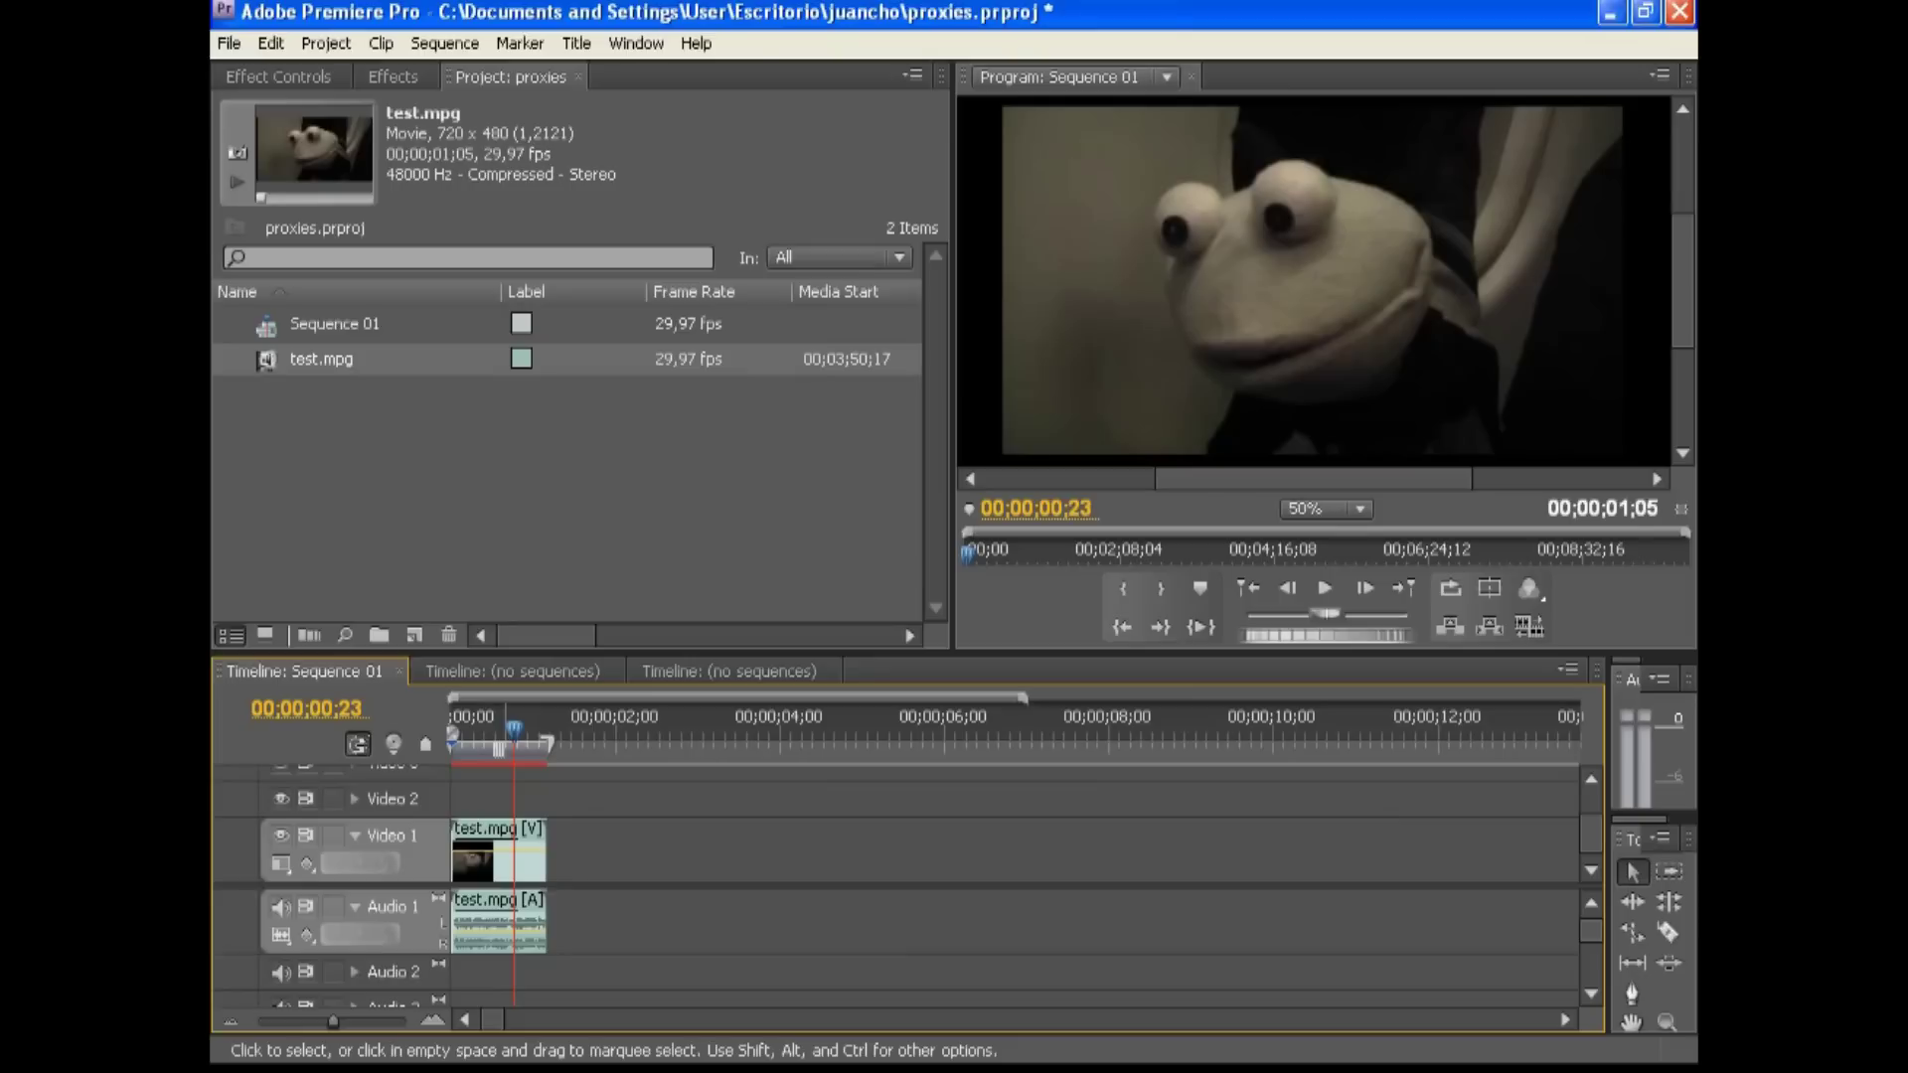
key(ctrl+k)
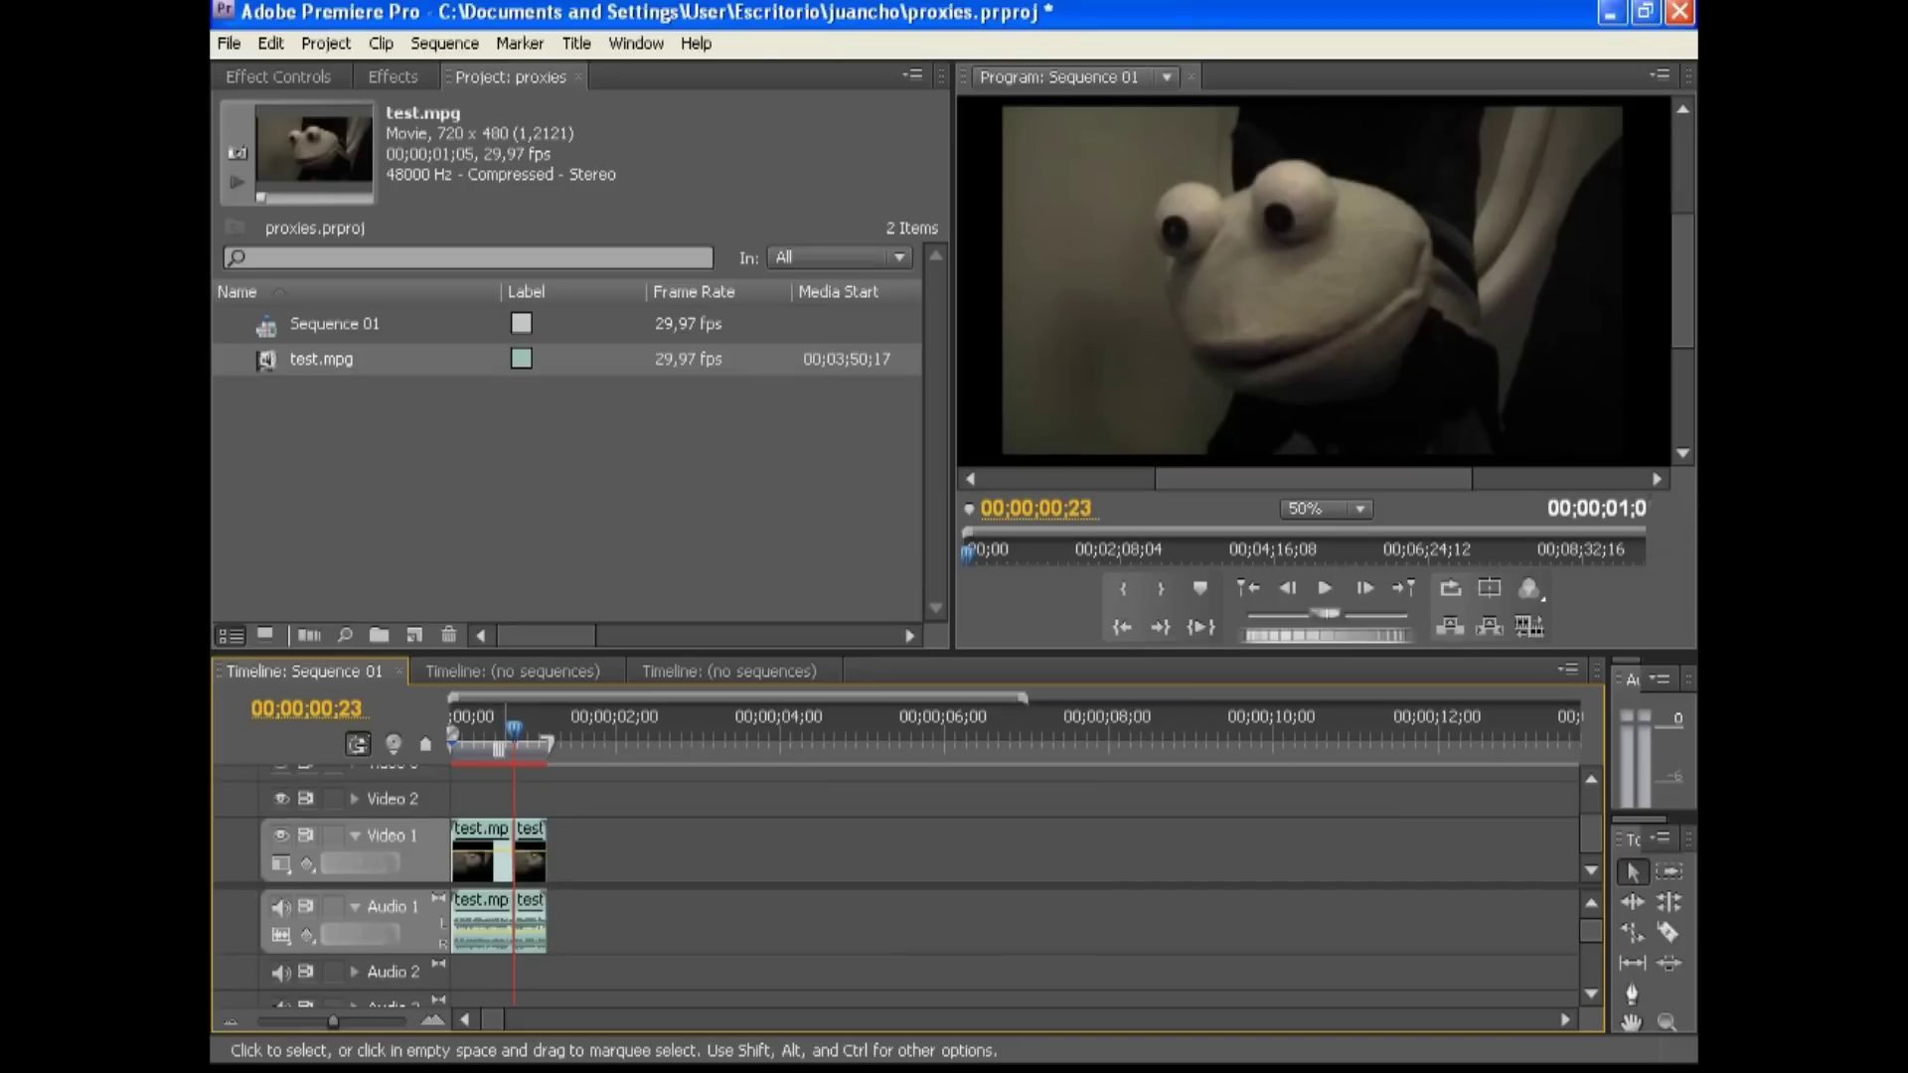
drag(477, 854, 570, 854)
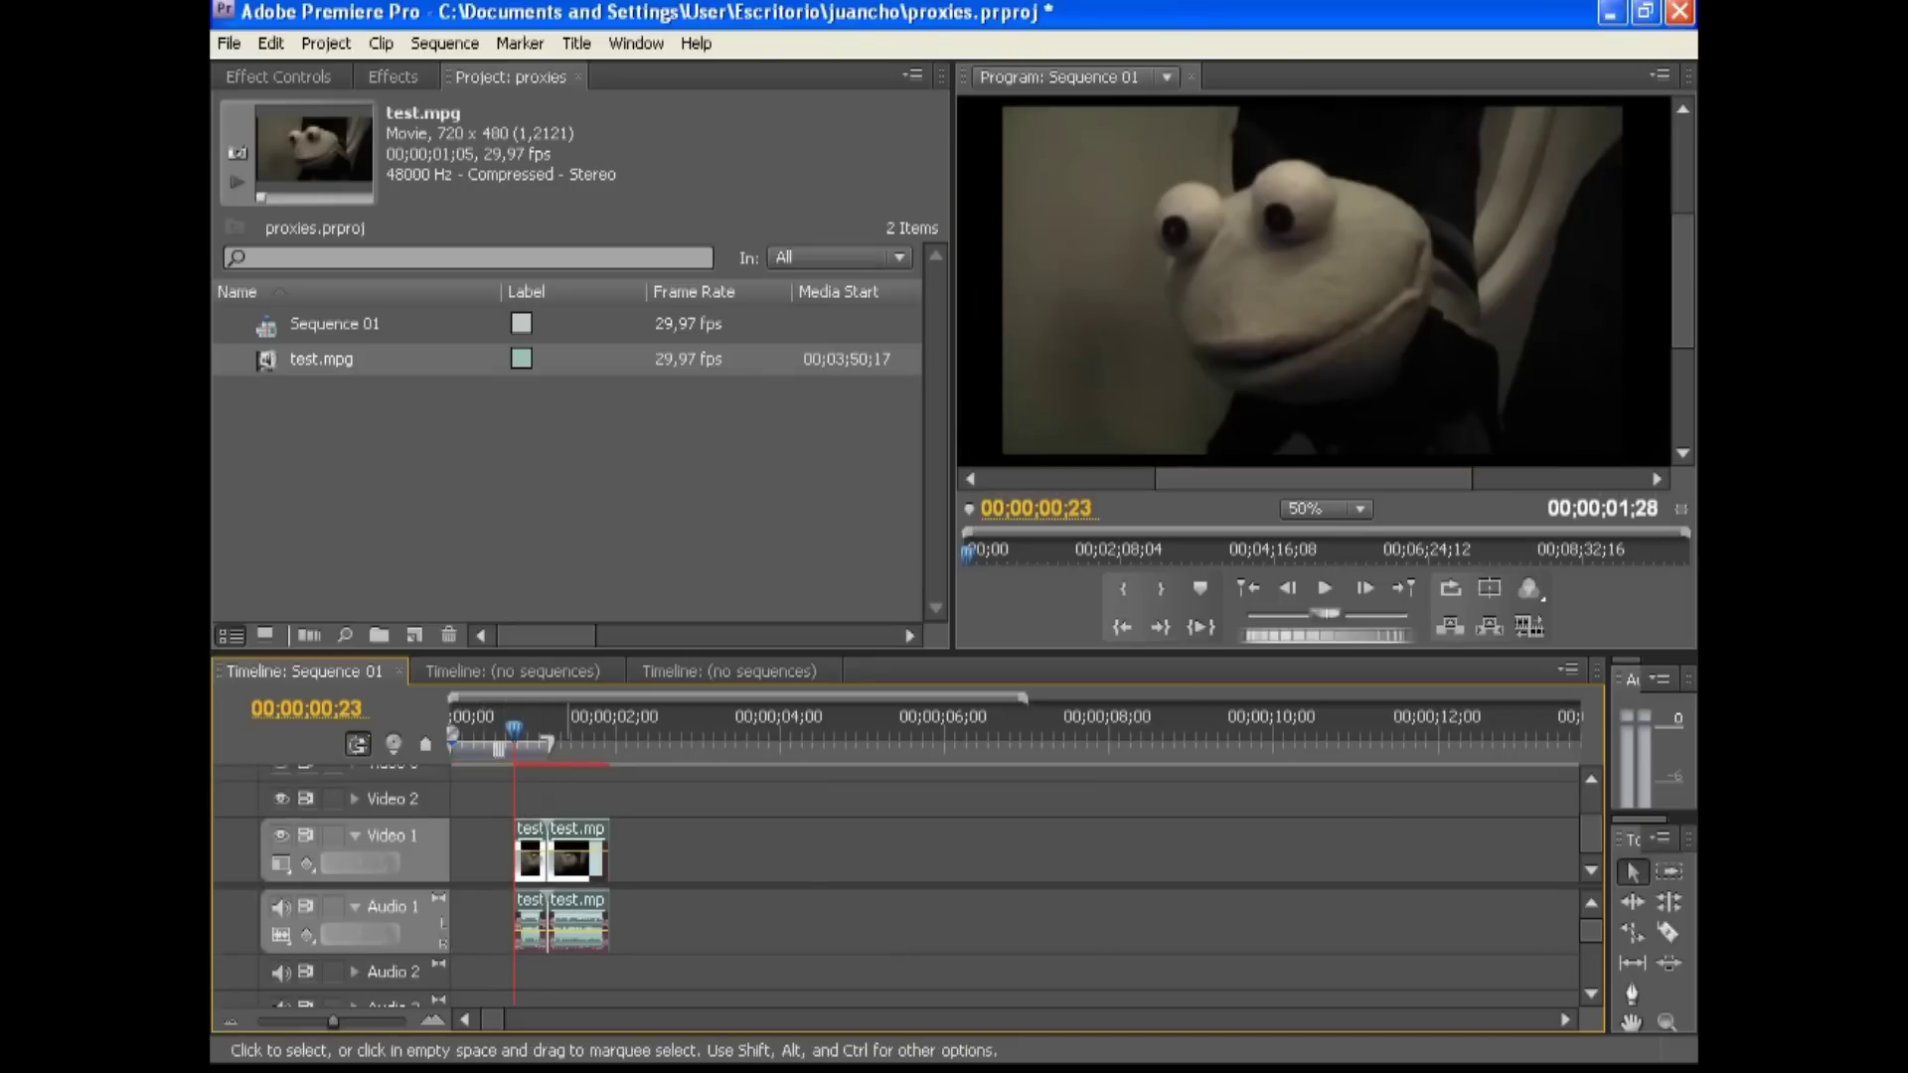
right_click(484, 853)
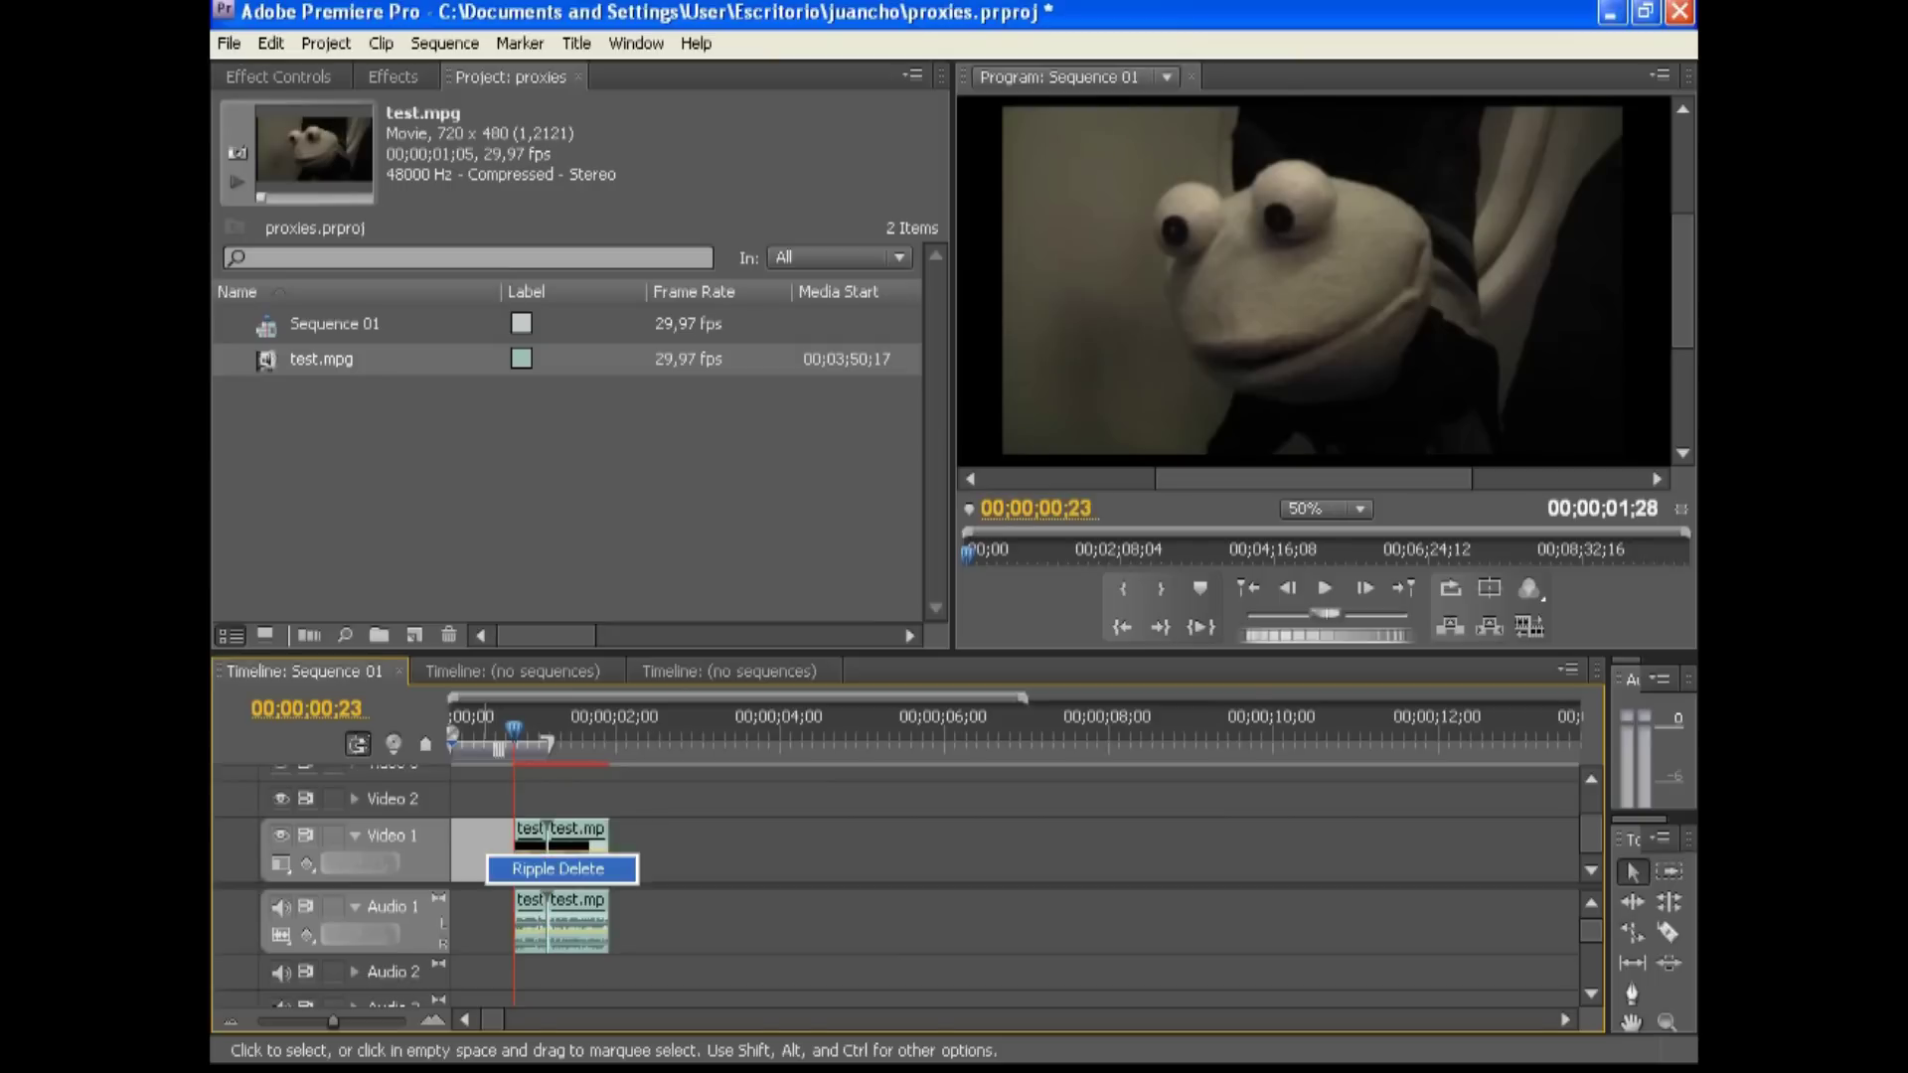
click(562, 868)
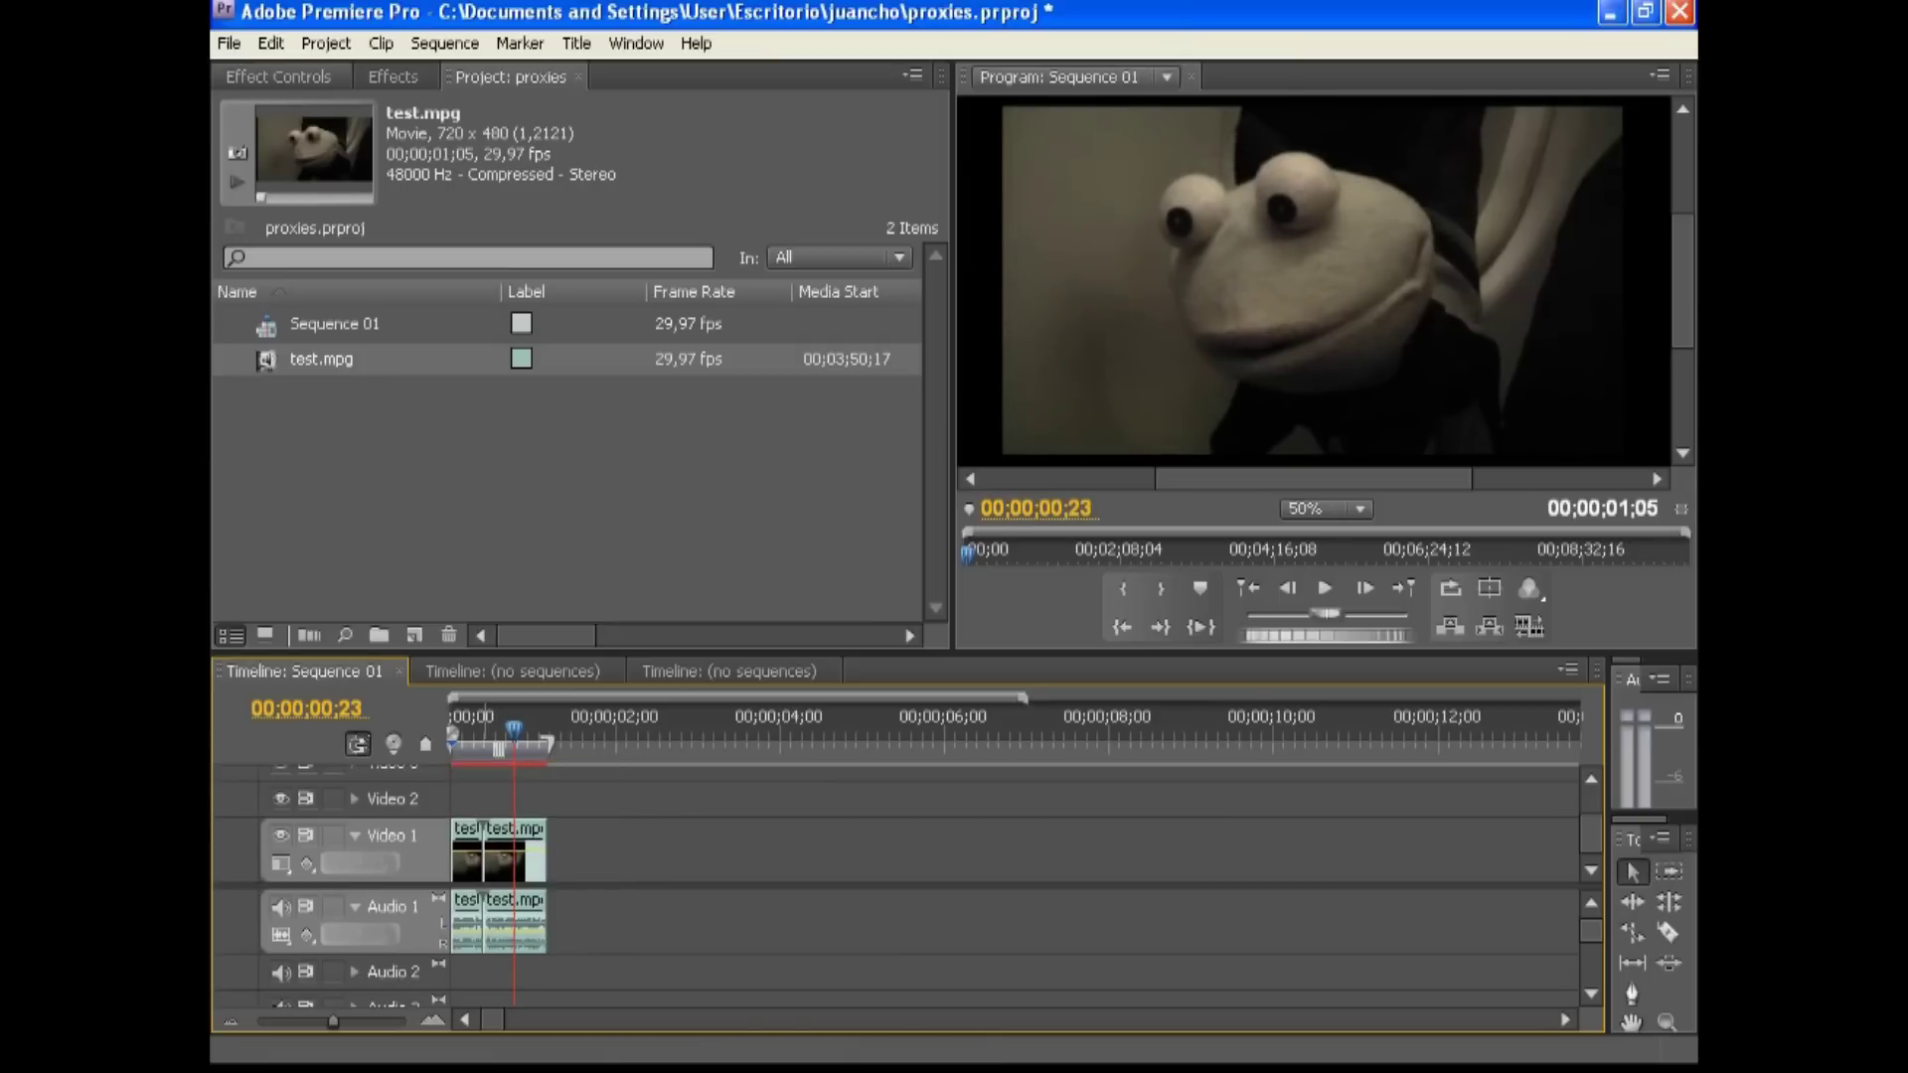
click(229, 43)
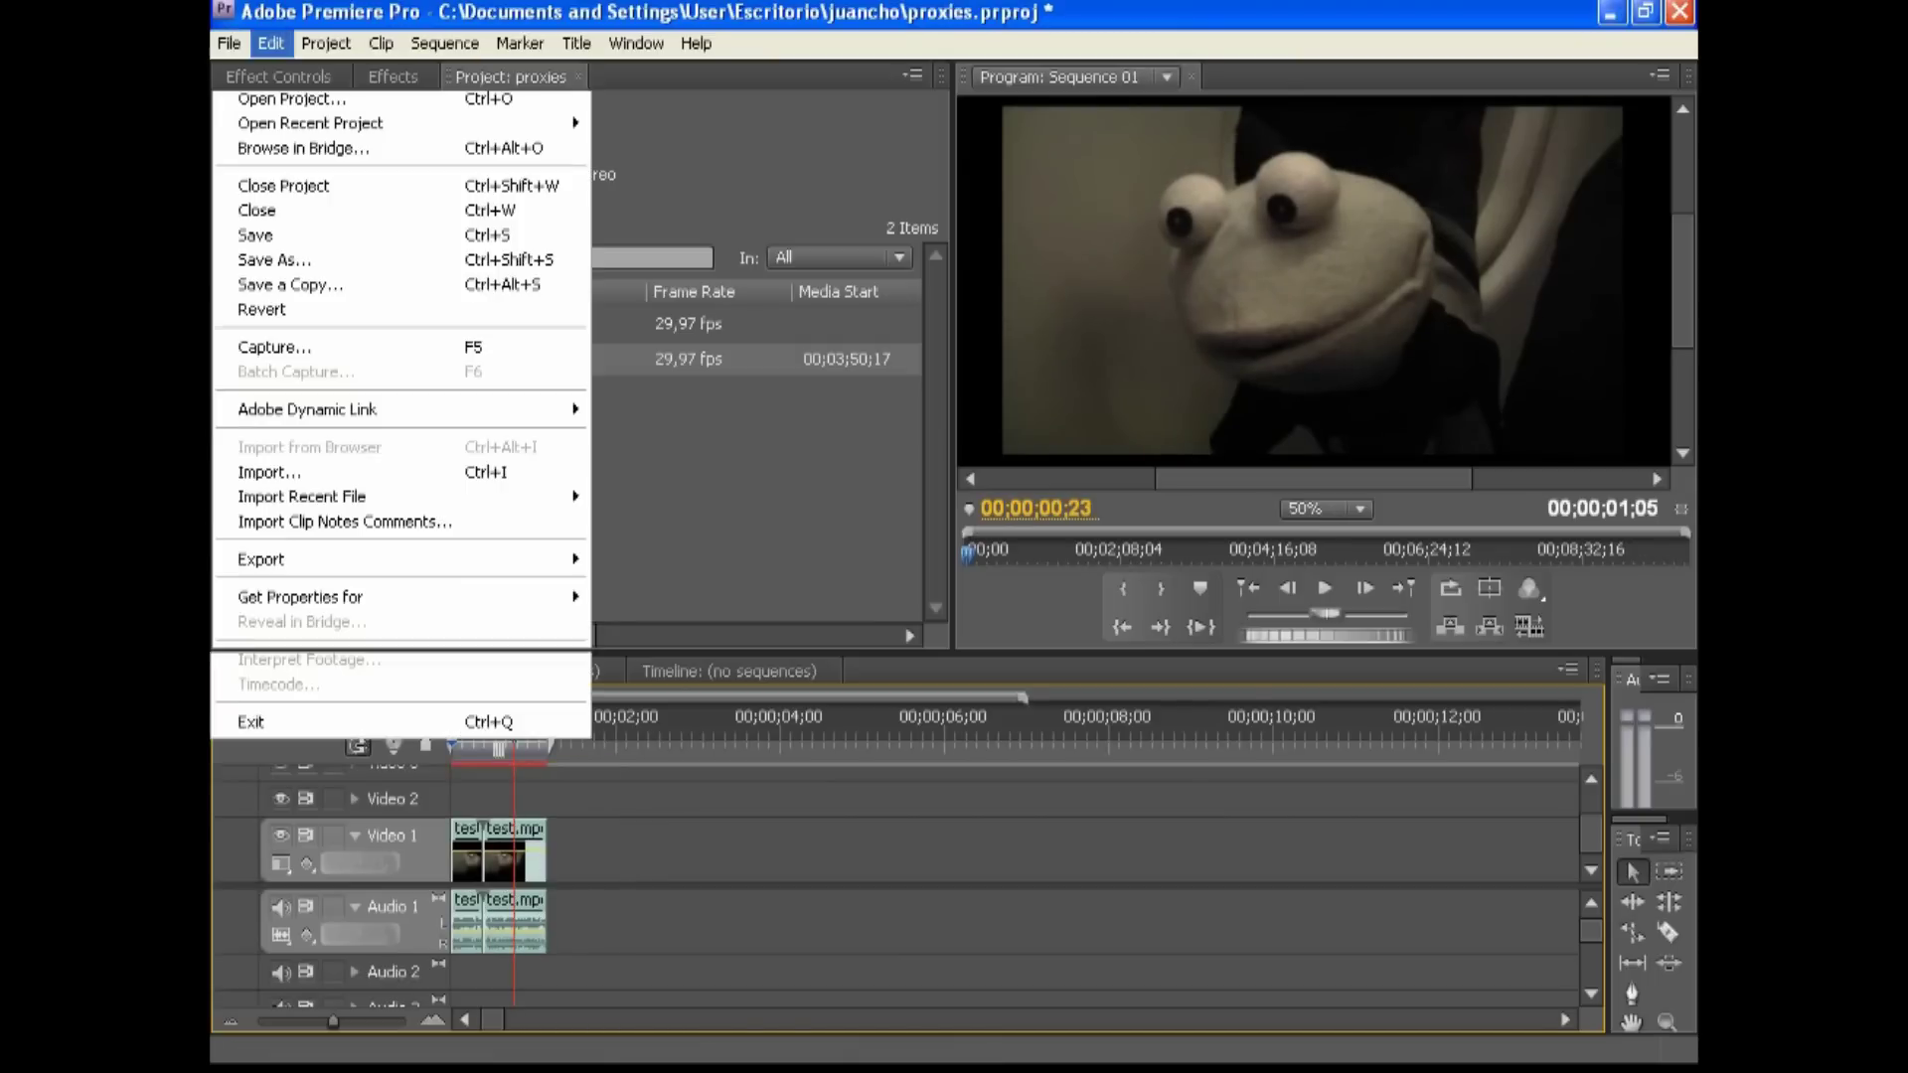
mouse_move(270, 43)
click(321, 358)
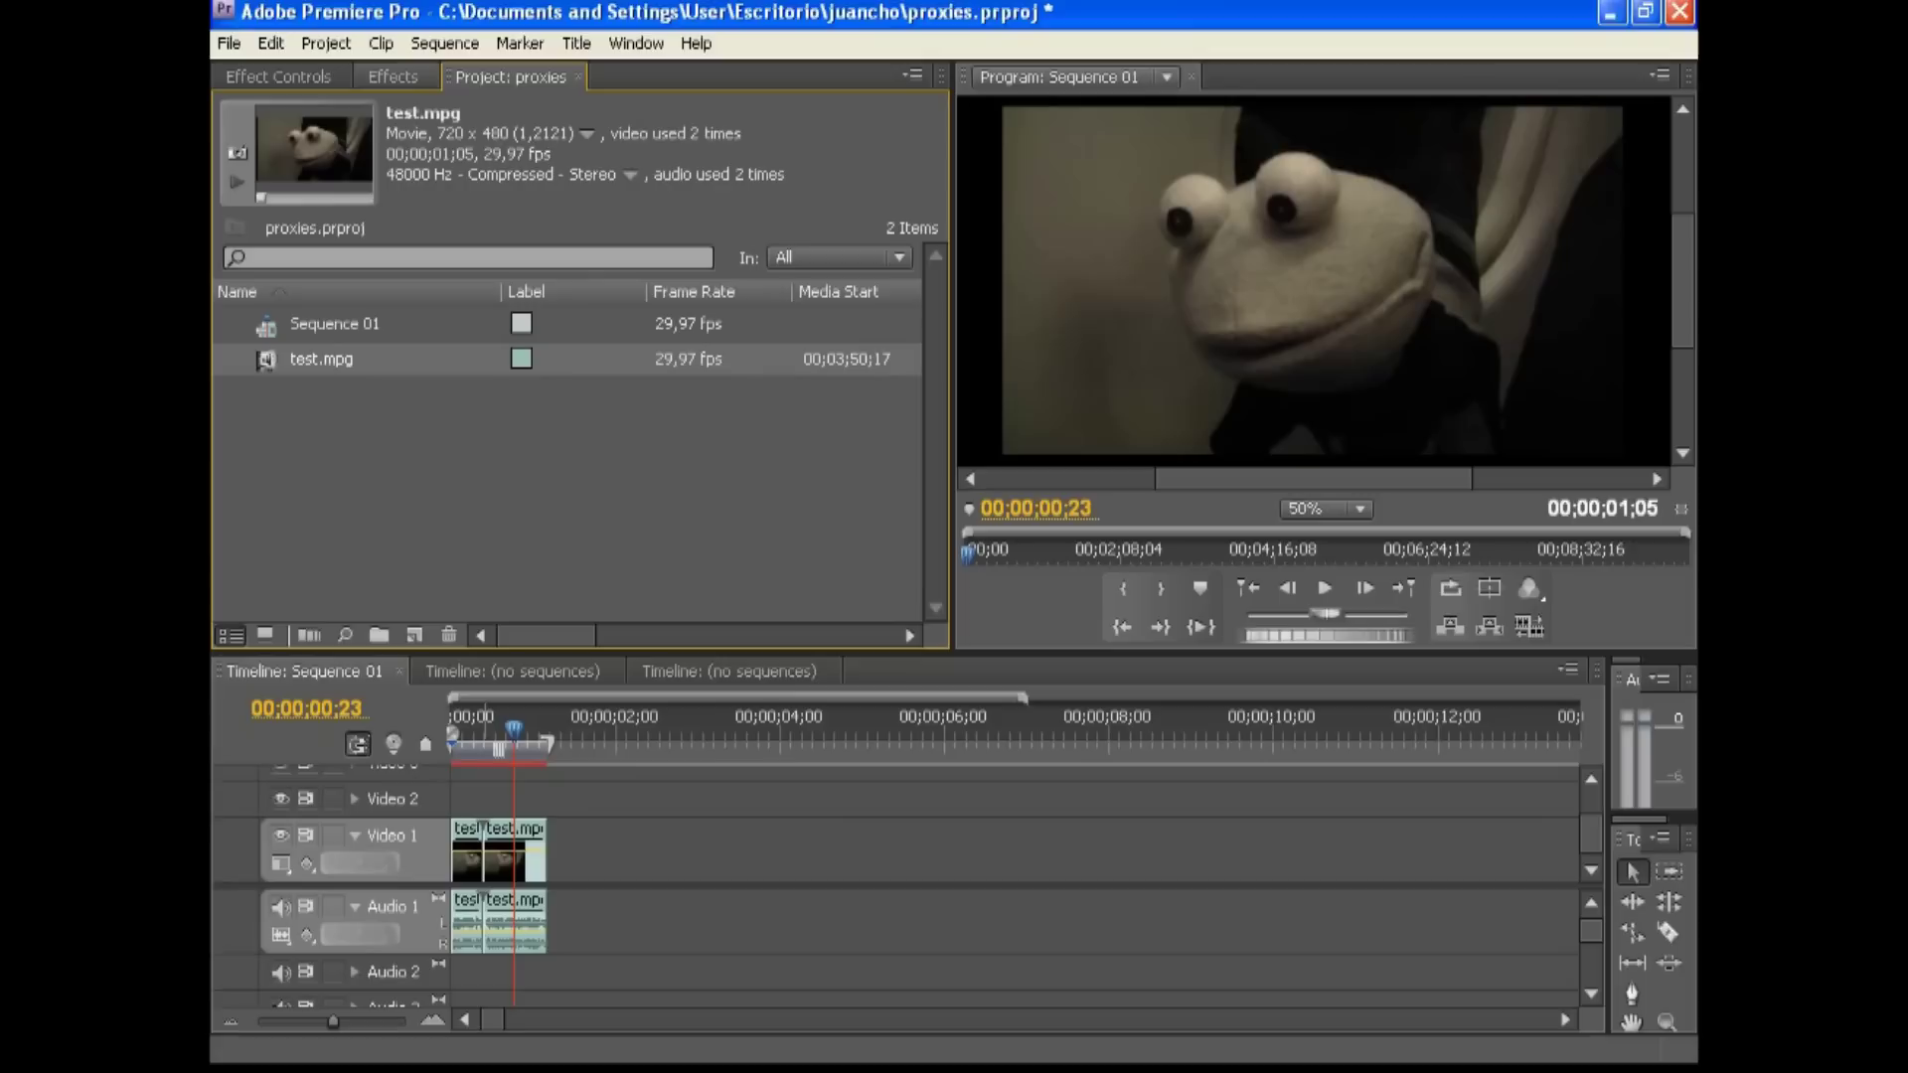
- Apply the Fast Color Corrector effect to the first clip on Video 1 and expand its settings at 00;00;00;07
click(393, 77)
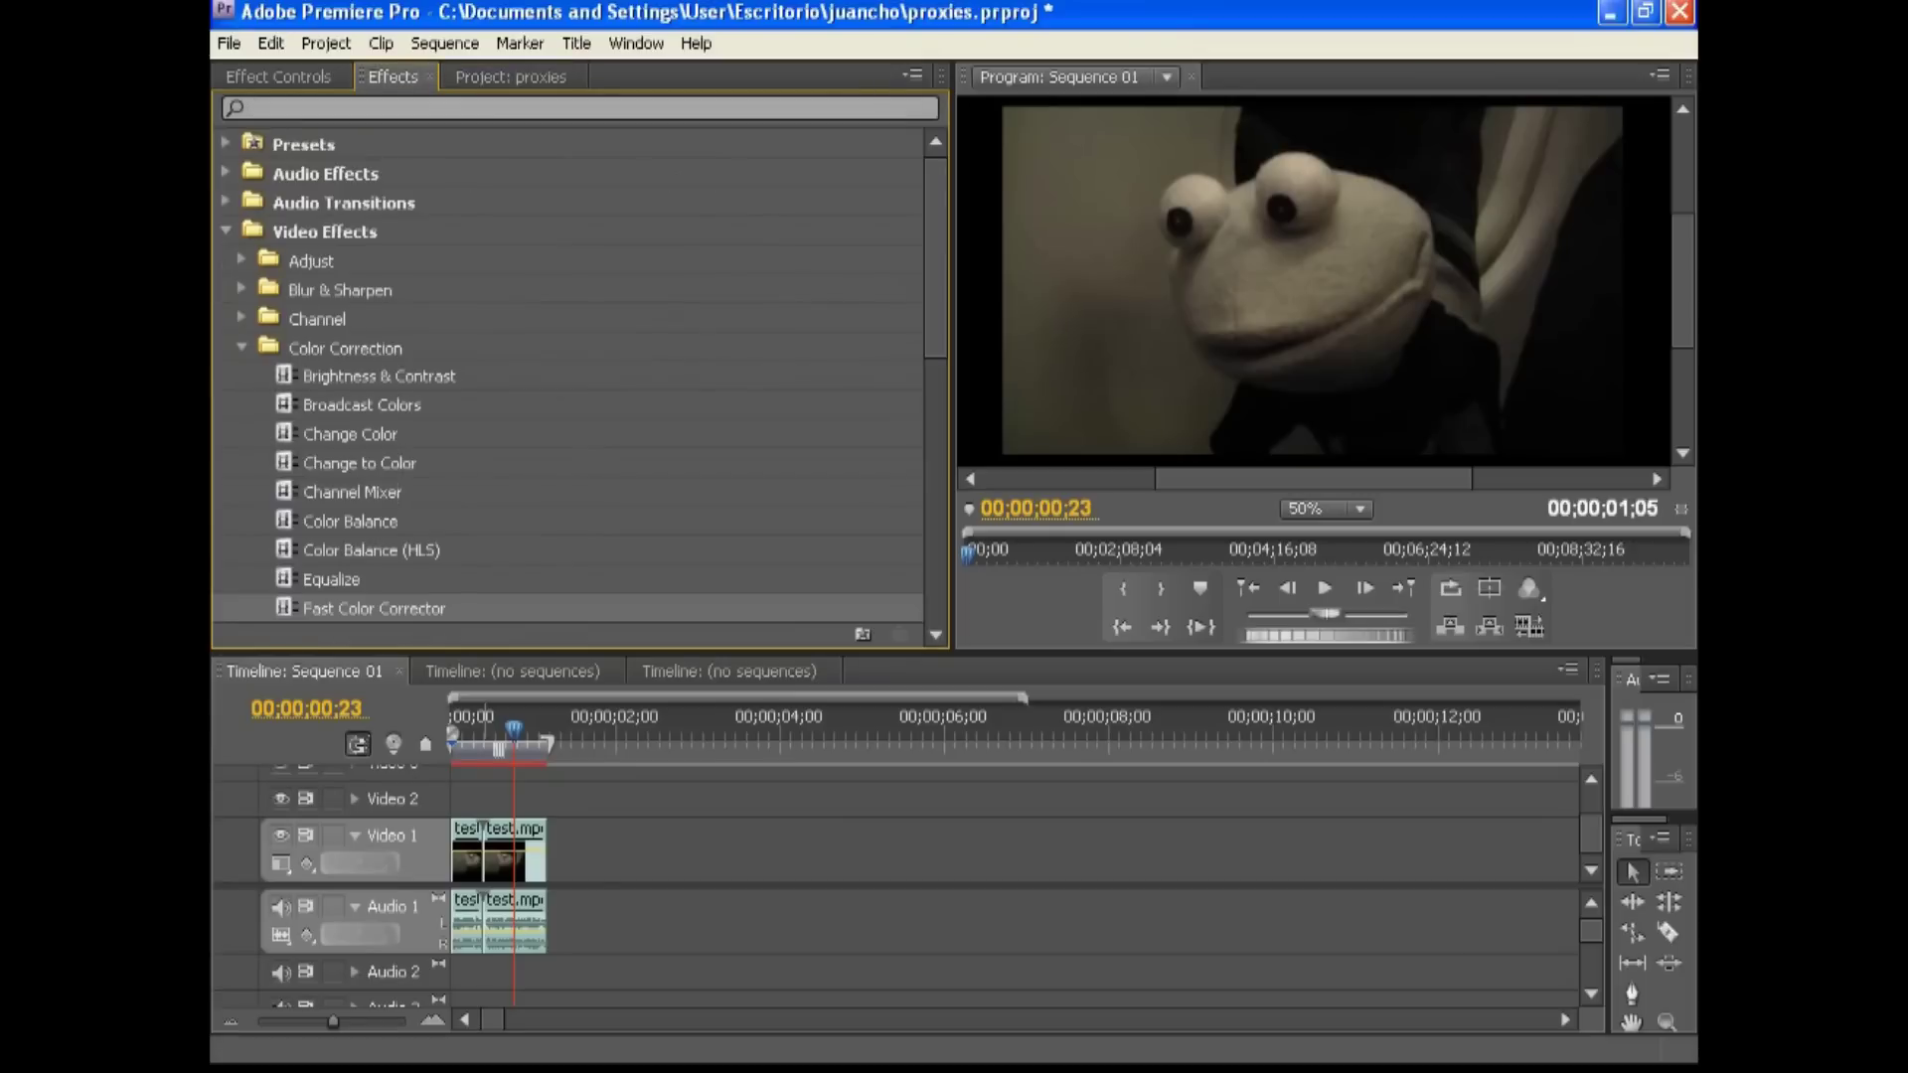
drag(374, 608, 470, 860)
click(470, 728)
click(277, 76)
click(227, 273)
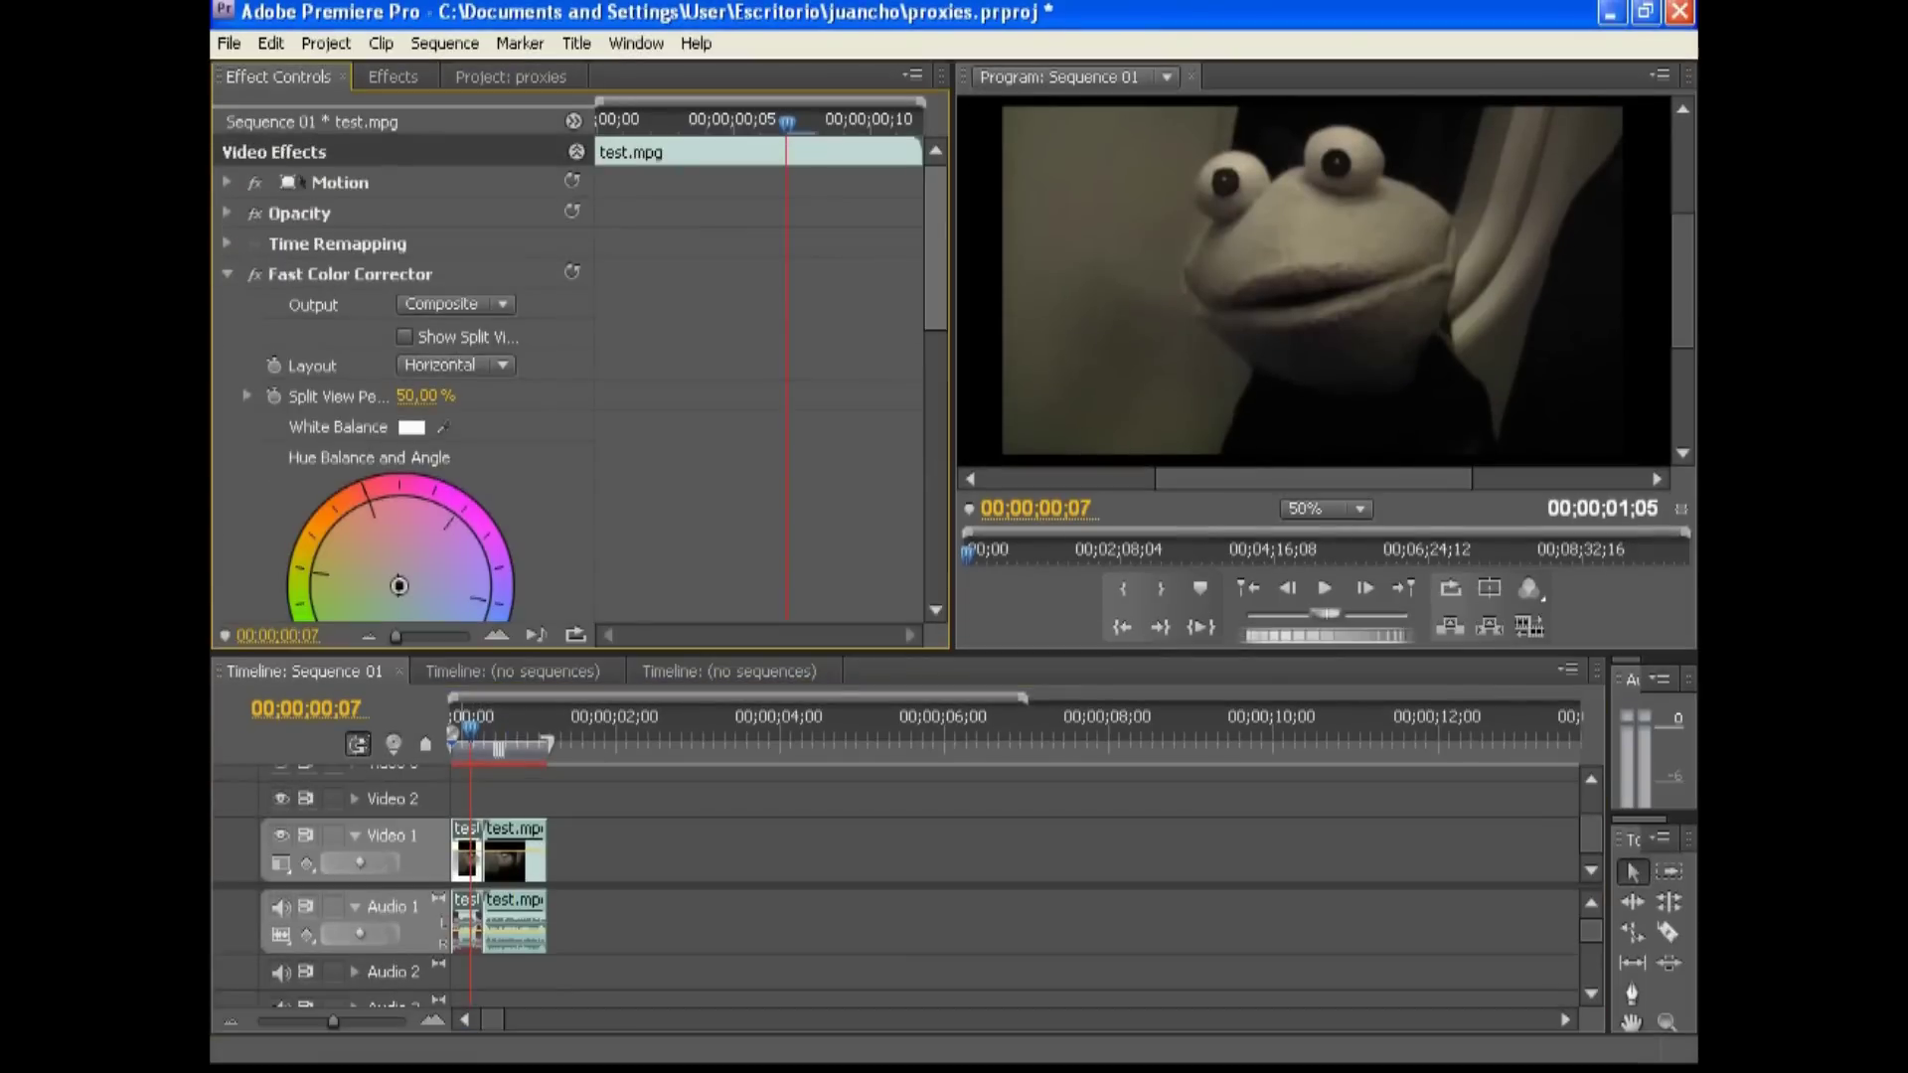
- Set the Fast Color Corrector's input levels to about 9.3 black, 1.2 gray and 243.4 white
scroll(579, 378, down, 1)
scroll(397, 397, down, 10)
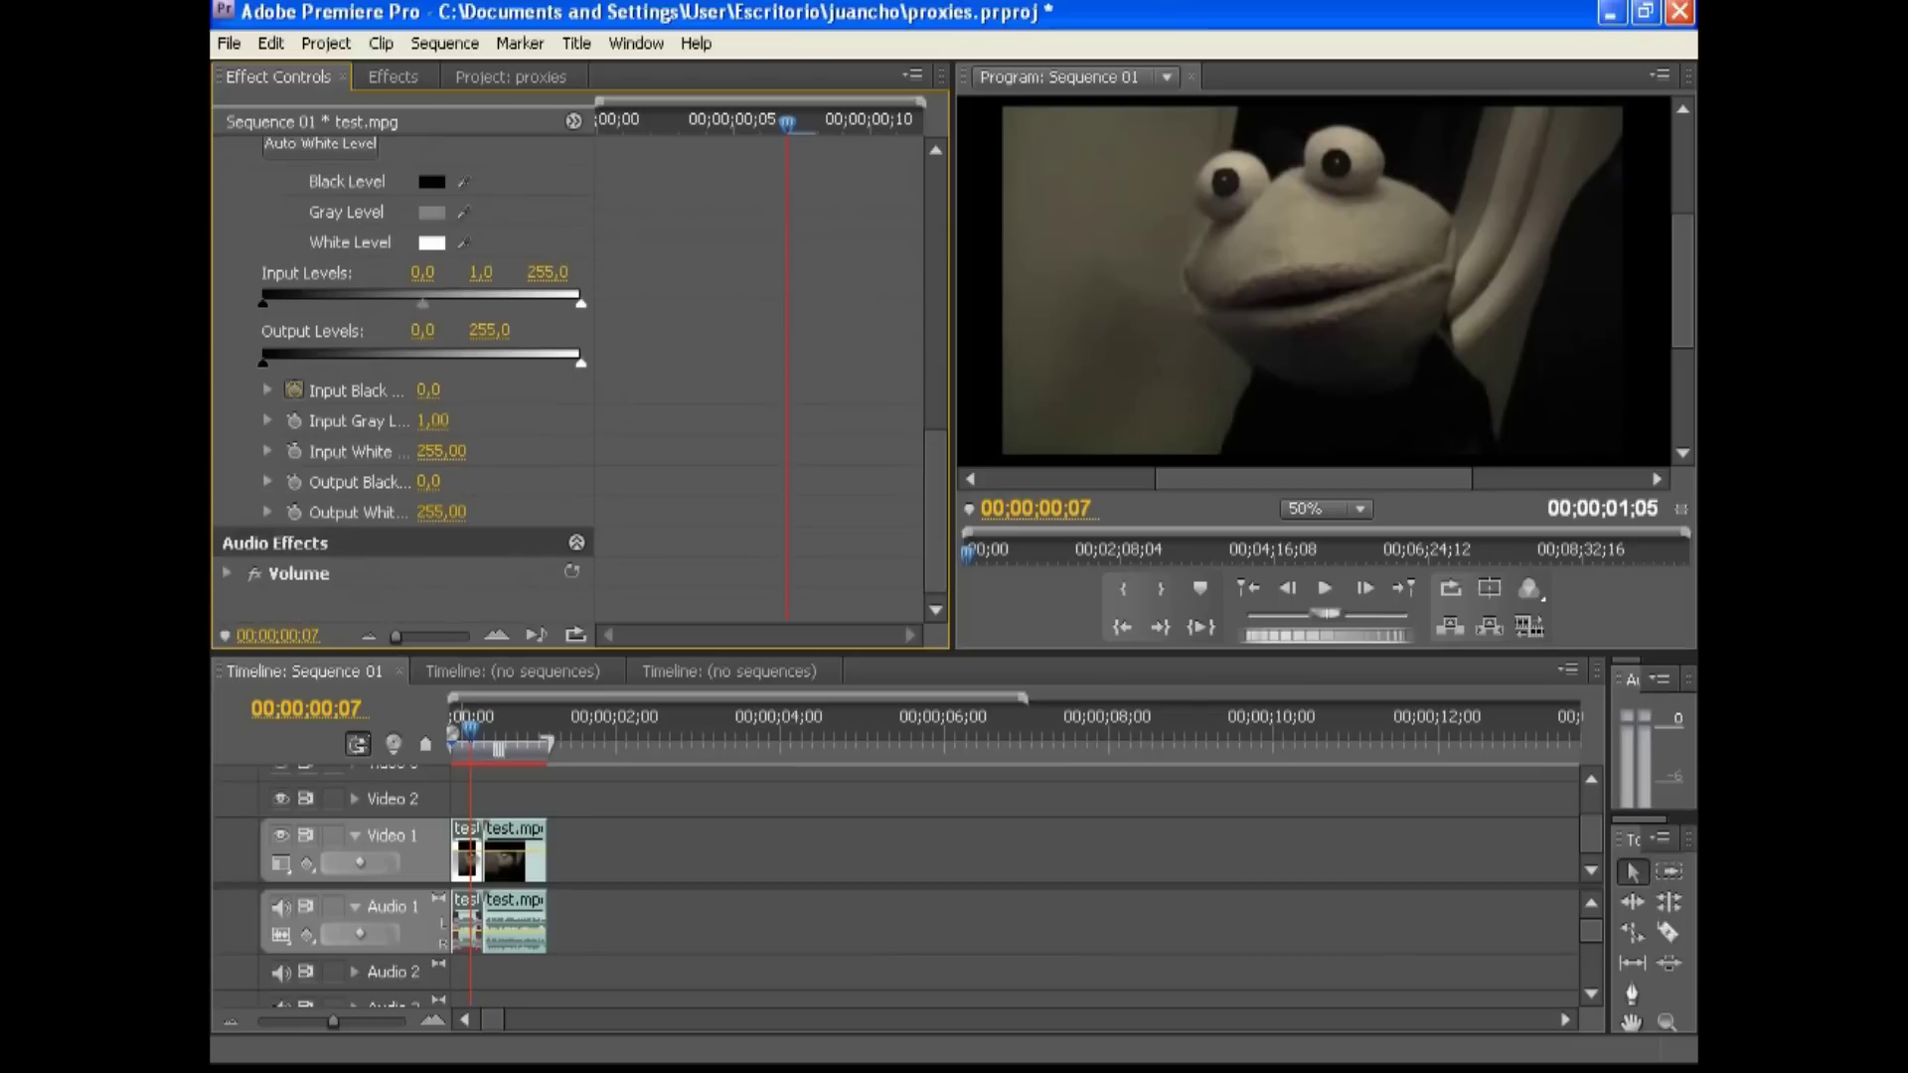
drag(262, 303, 273, 303)
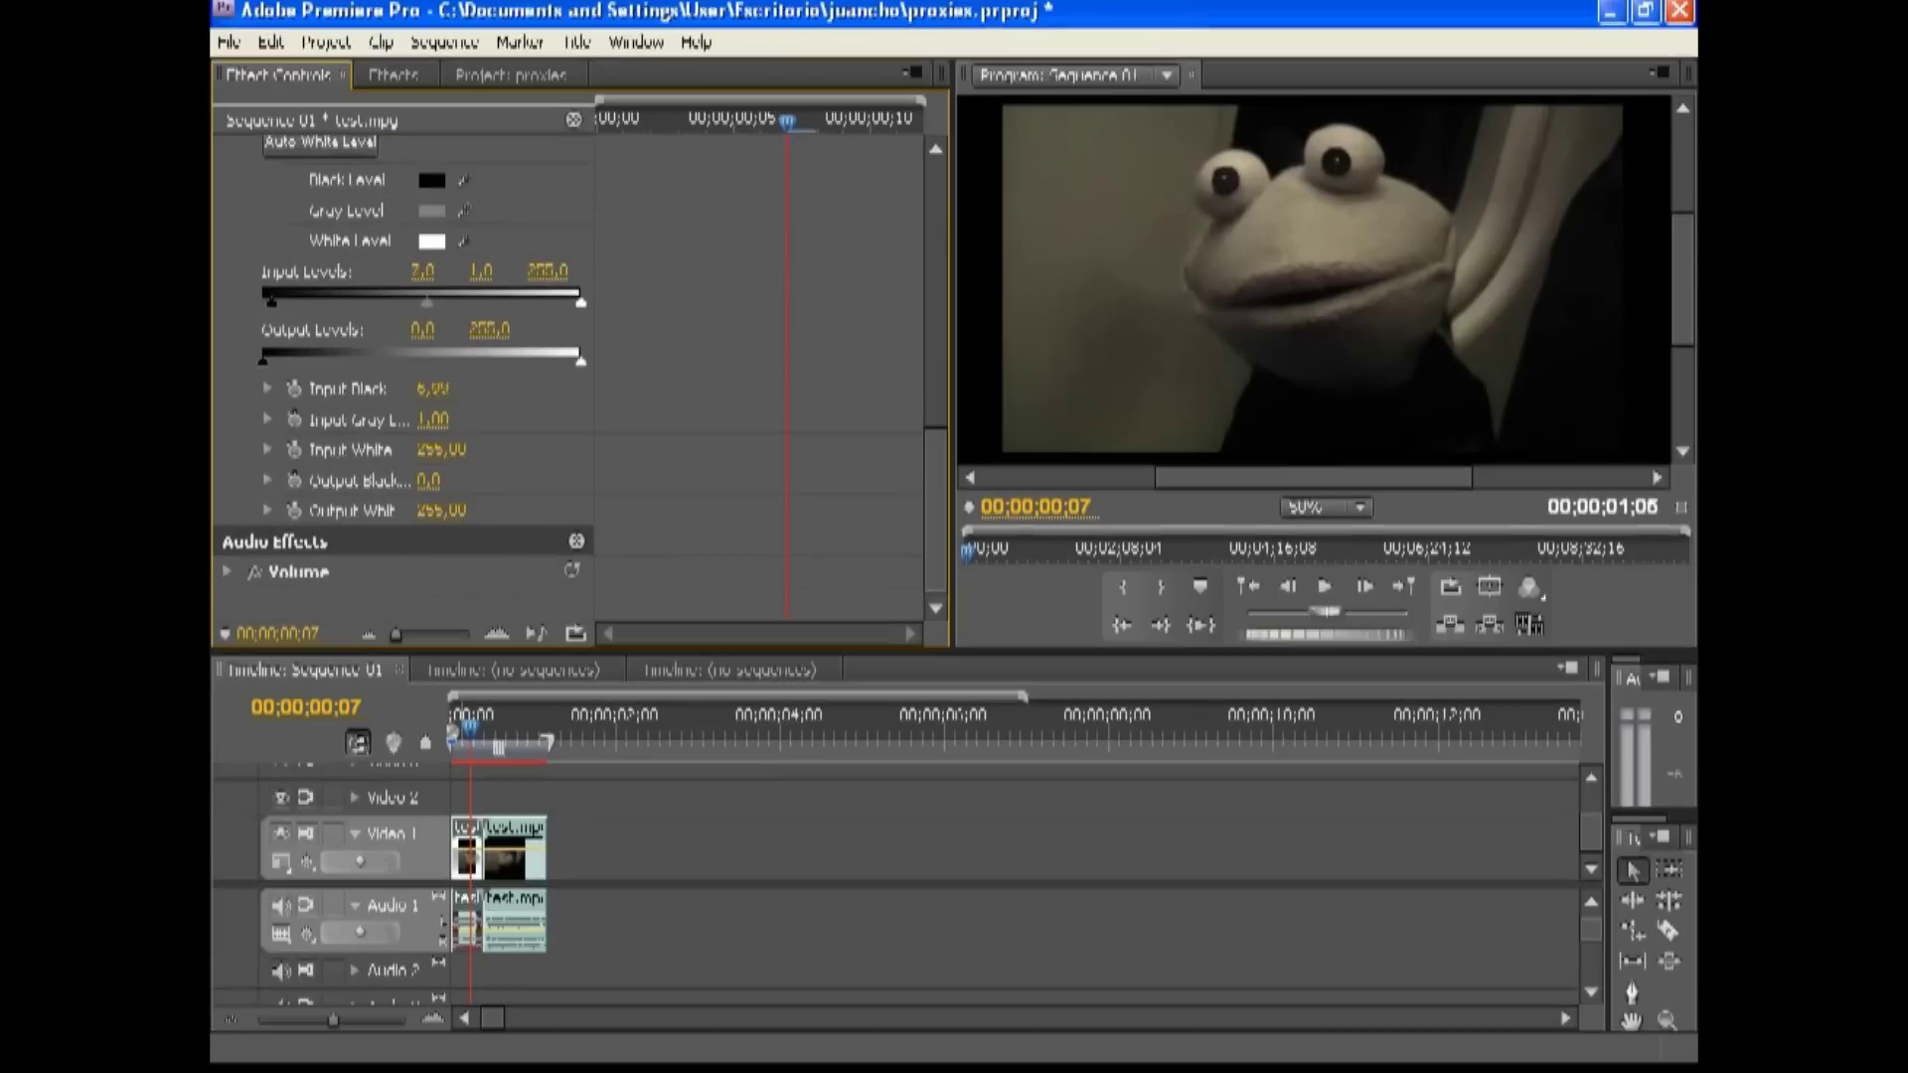
drag(580, 303, 566, 303)
drag(420, 303, 429, 303)
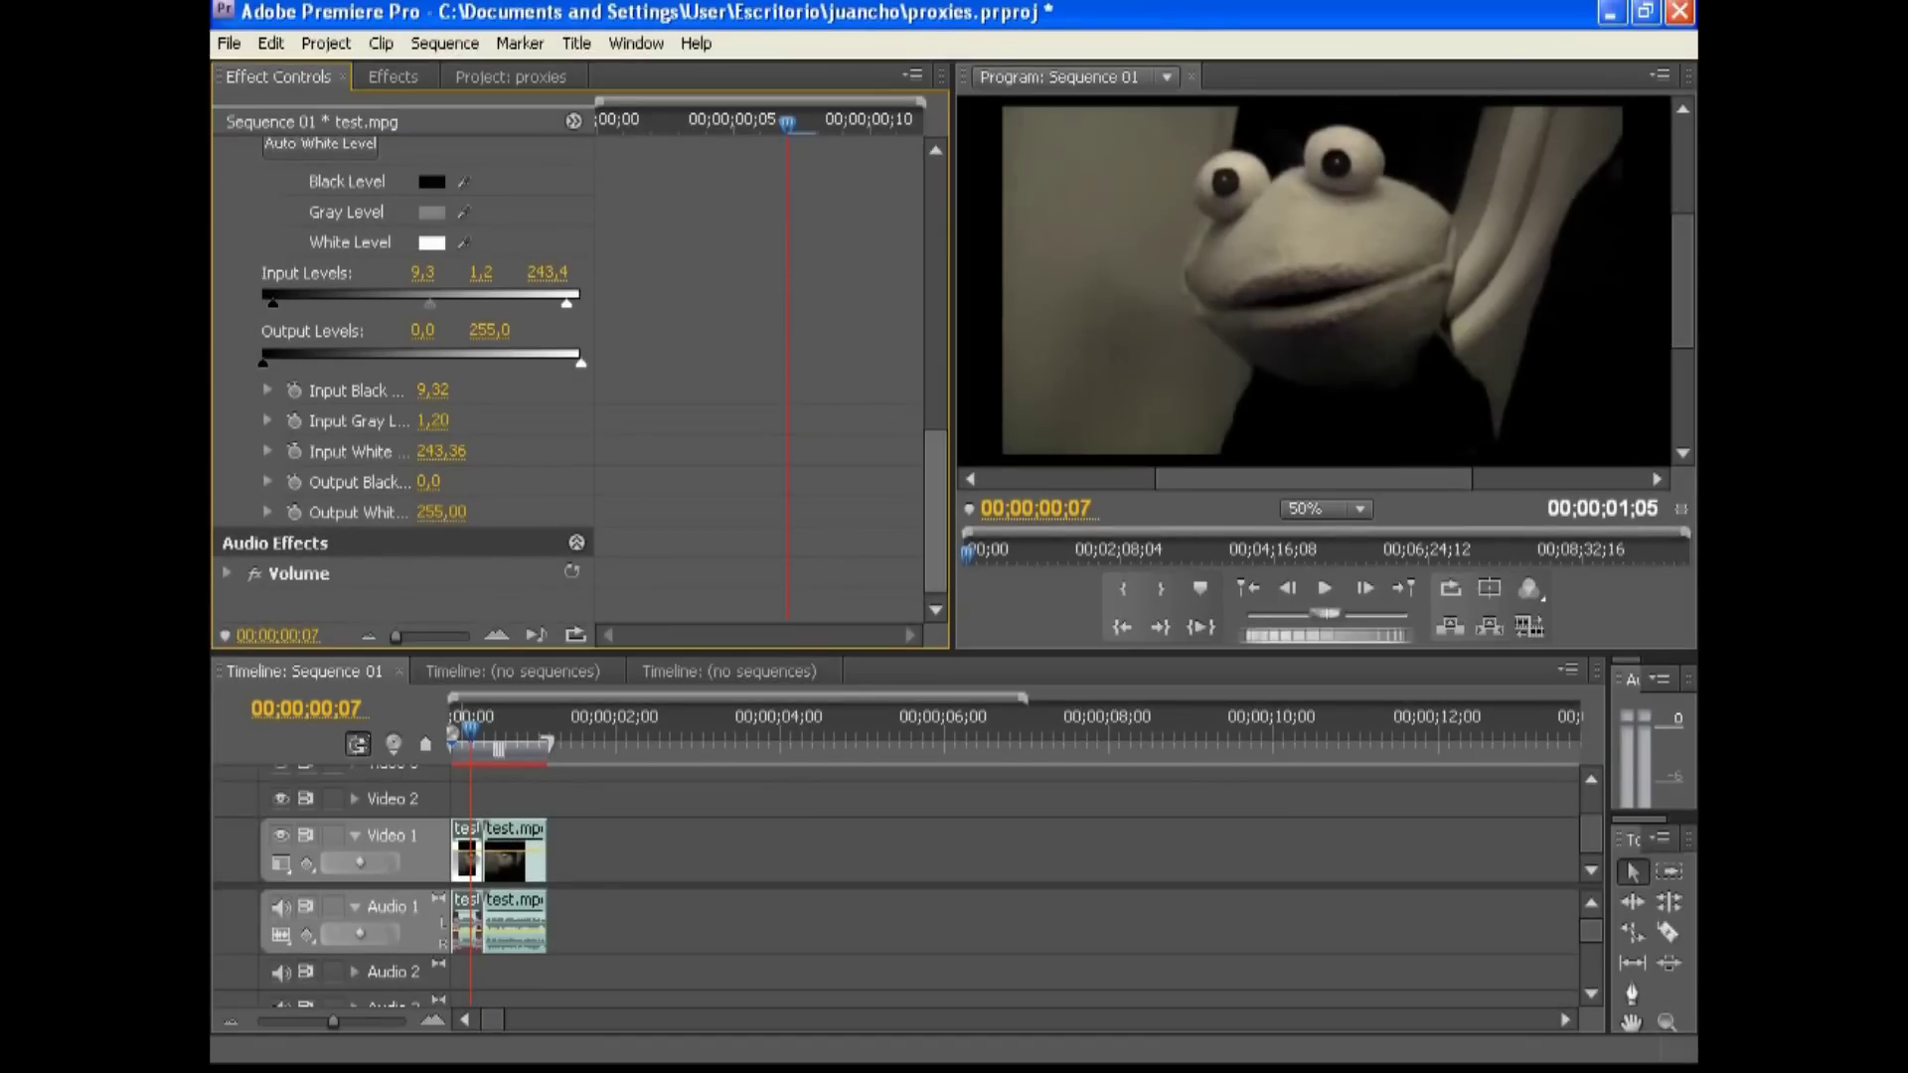
- Set the first clip's white balance by sampling a light neutral tone with the eyedropper
scroll(397, 378, up, 10)
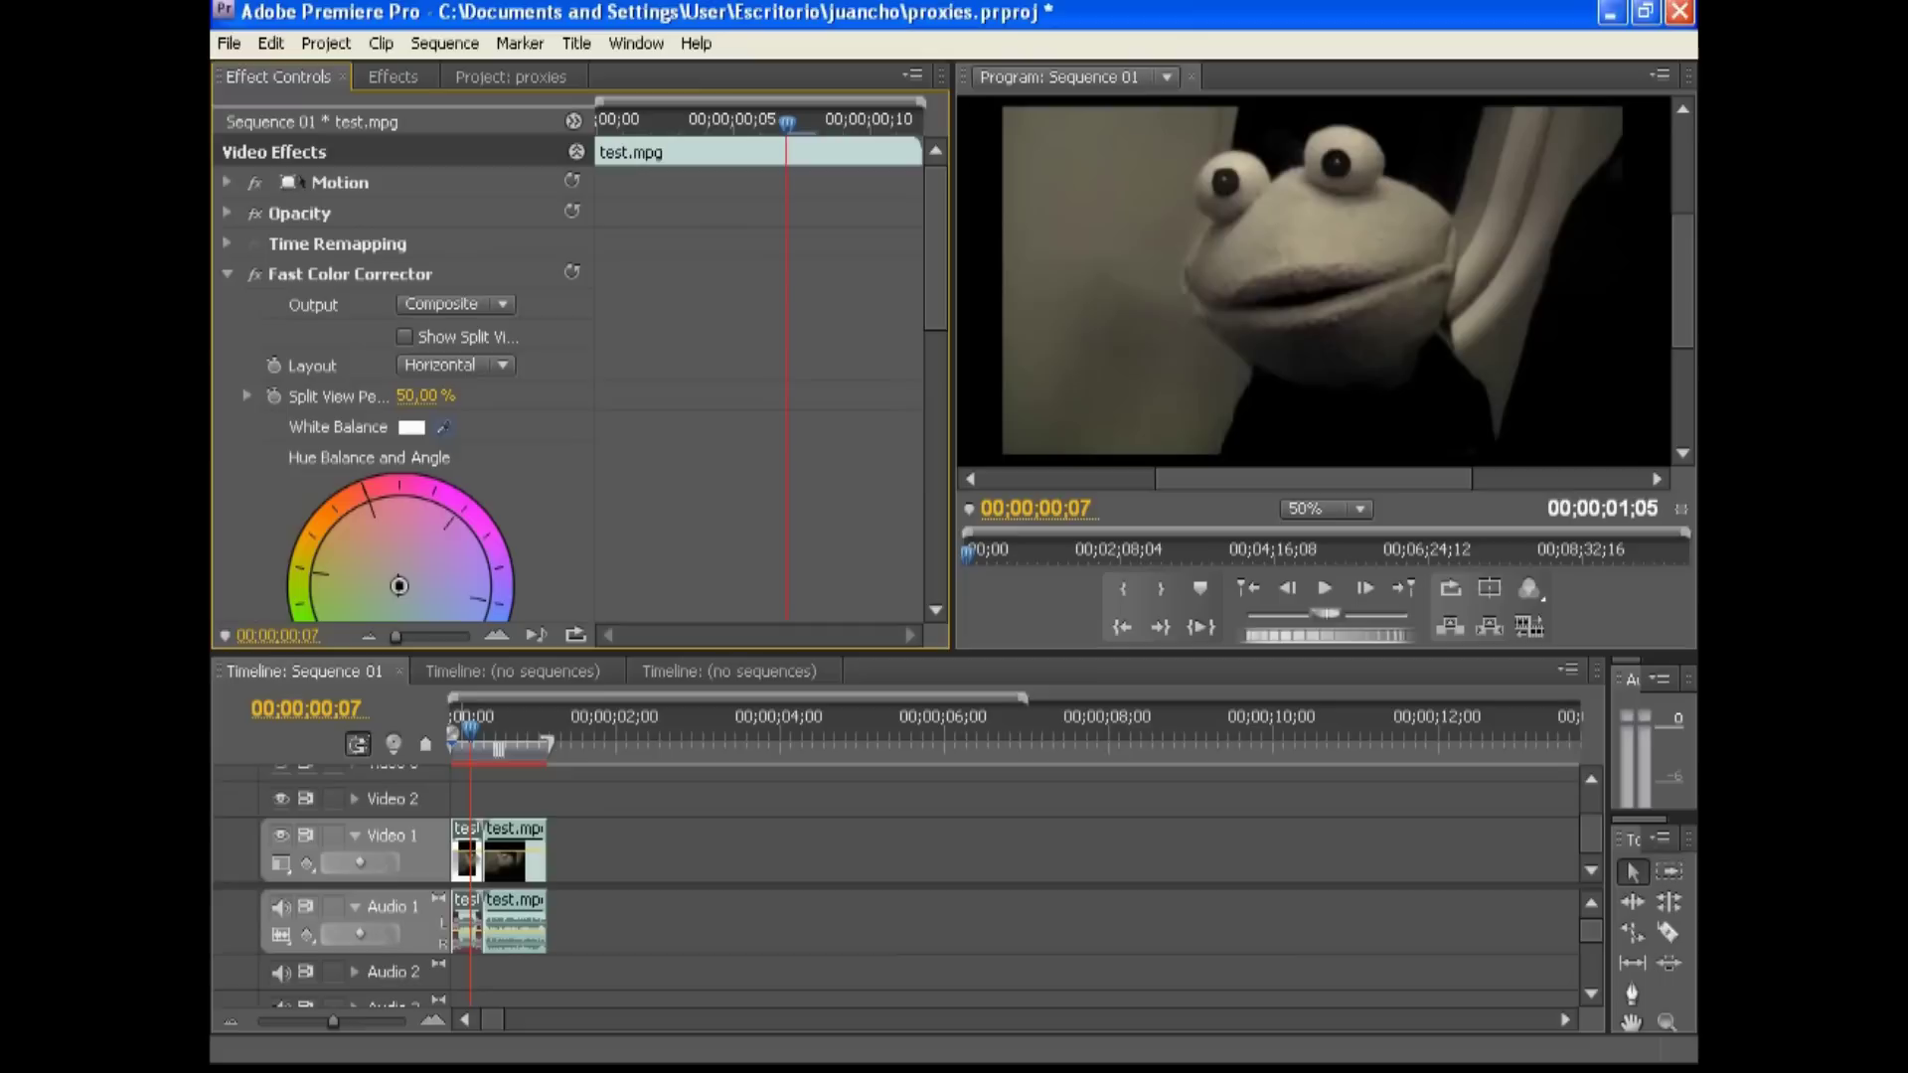
click(443, 428)
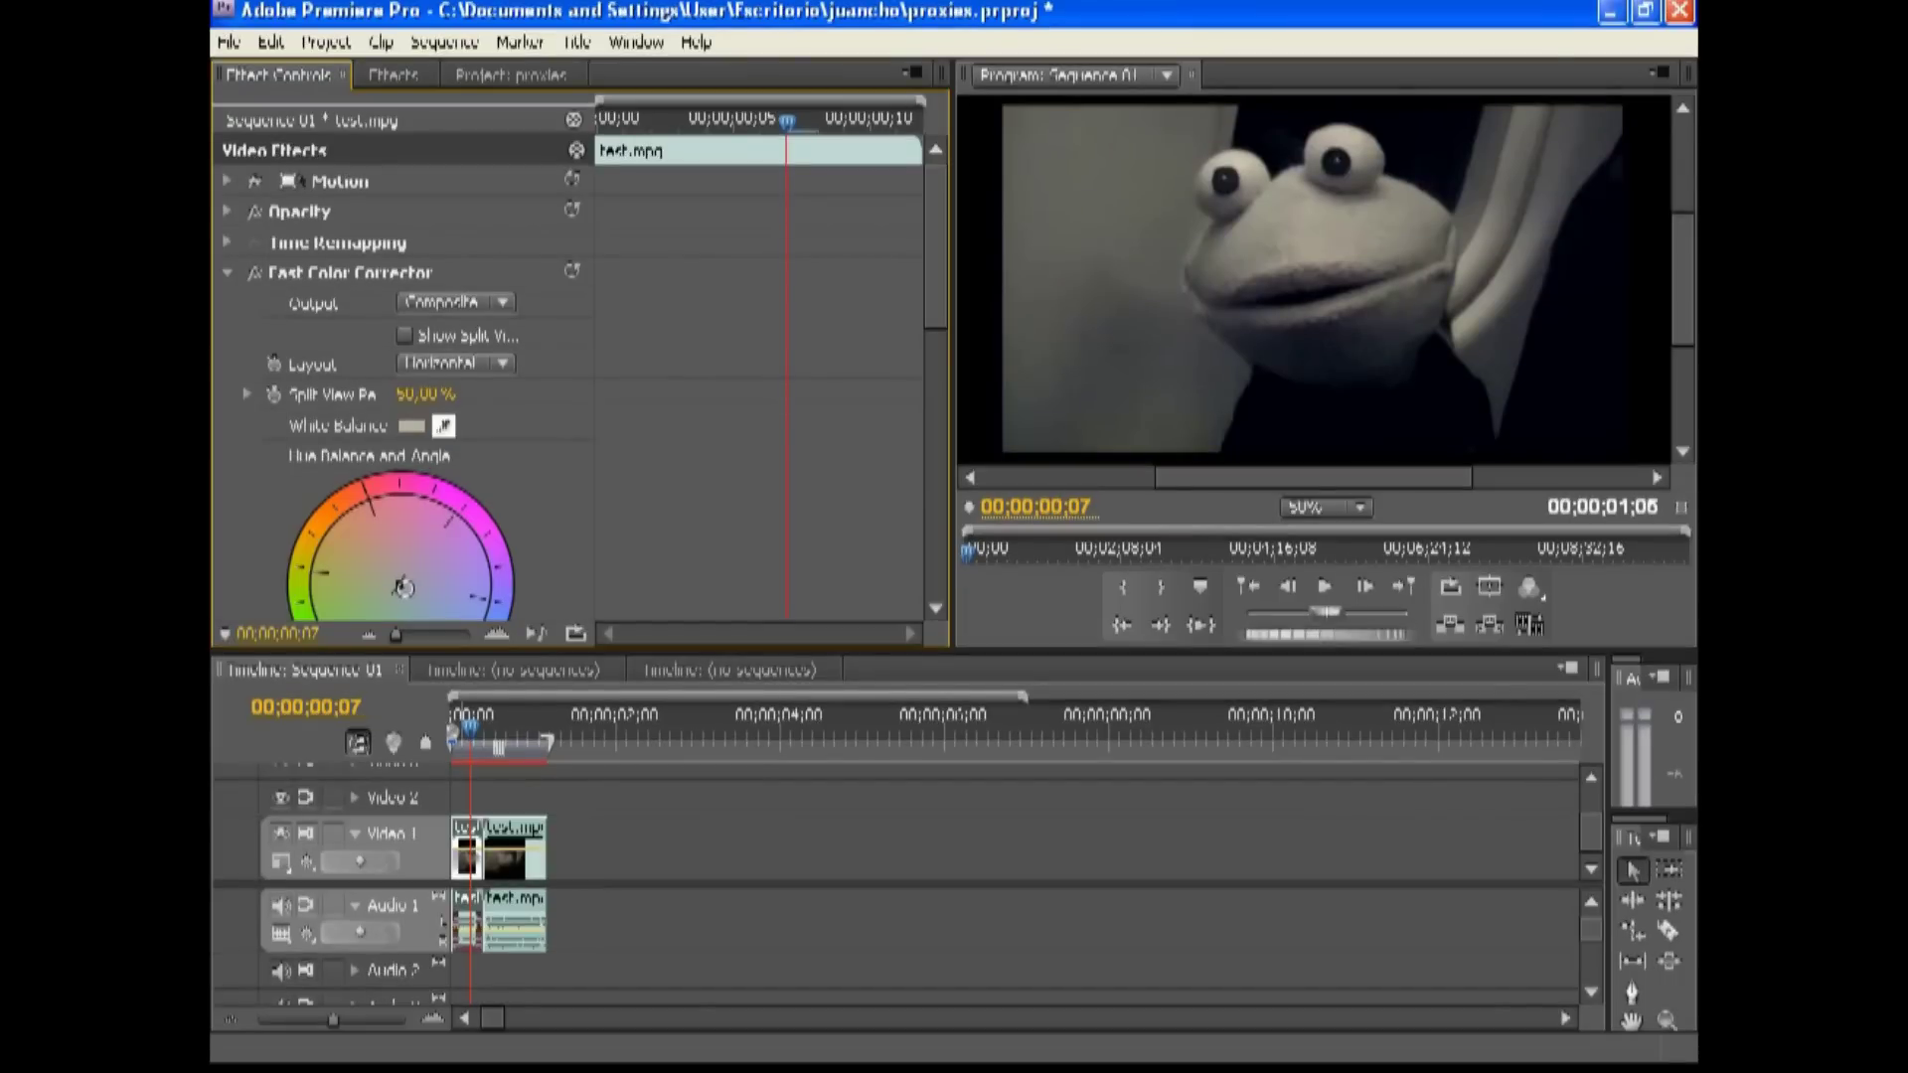
scroll(397, 378, down, 5)
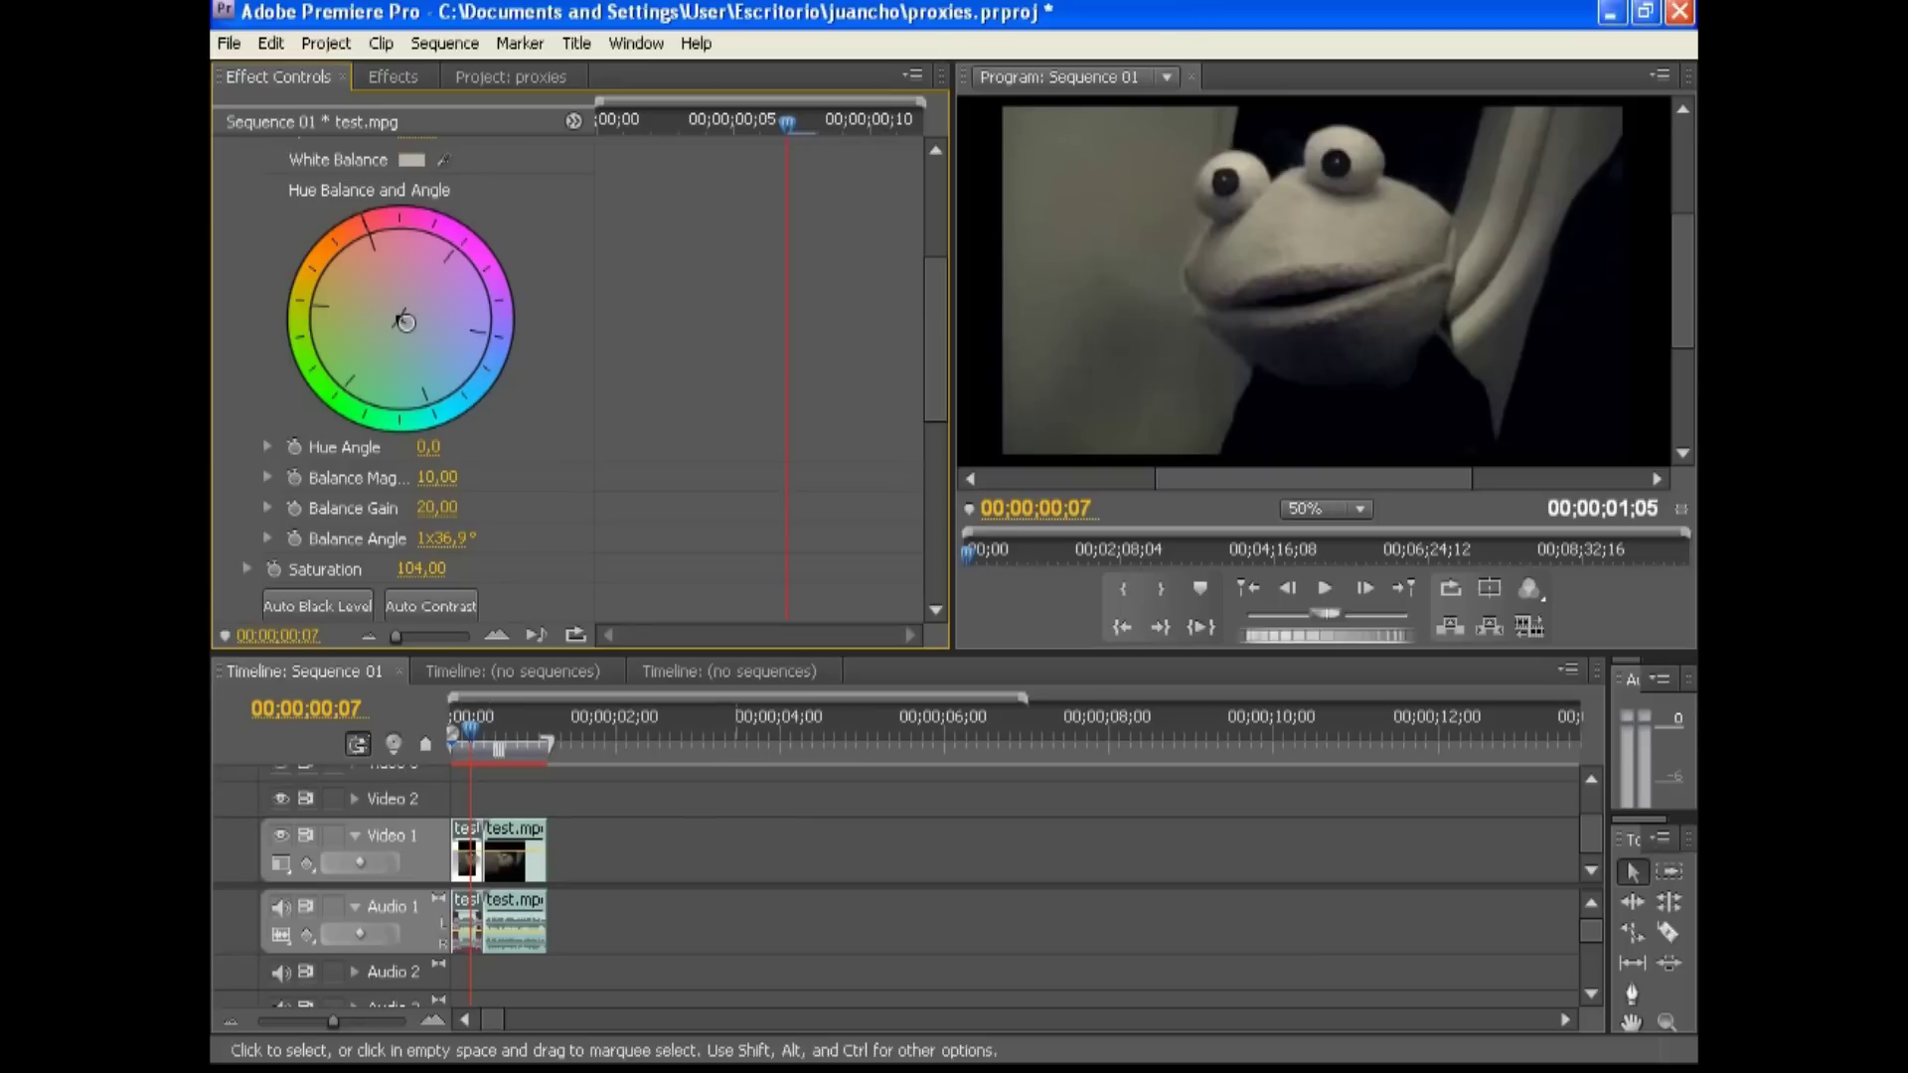
- Play back the edited sequence and return to the color-corrected first clip at 00;00;00;10
click(1325, 588)
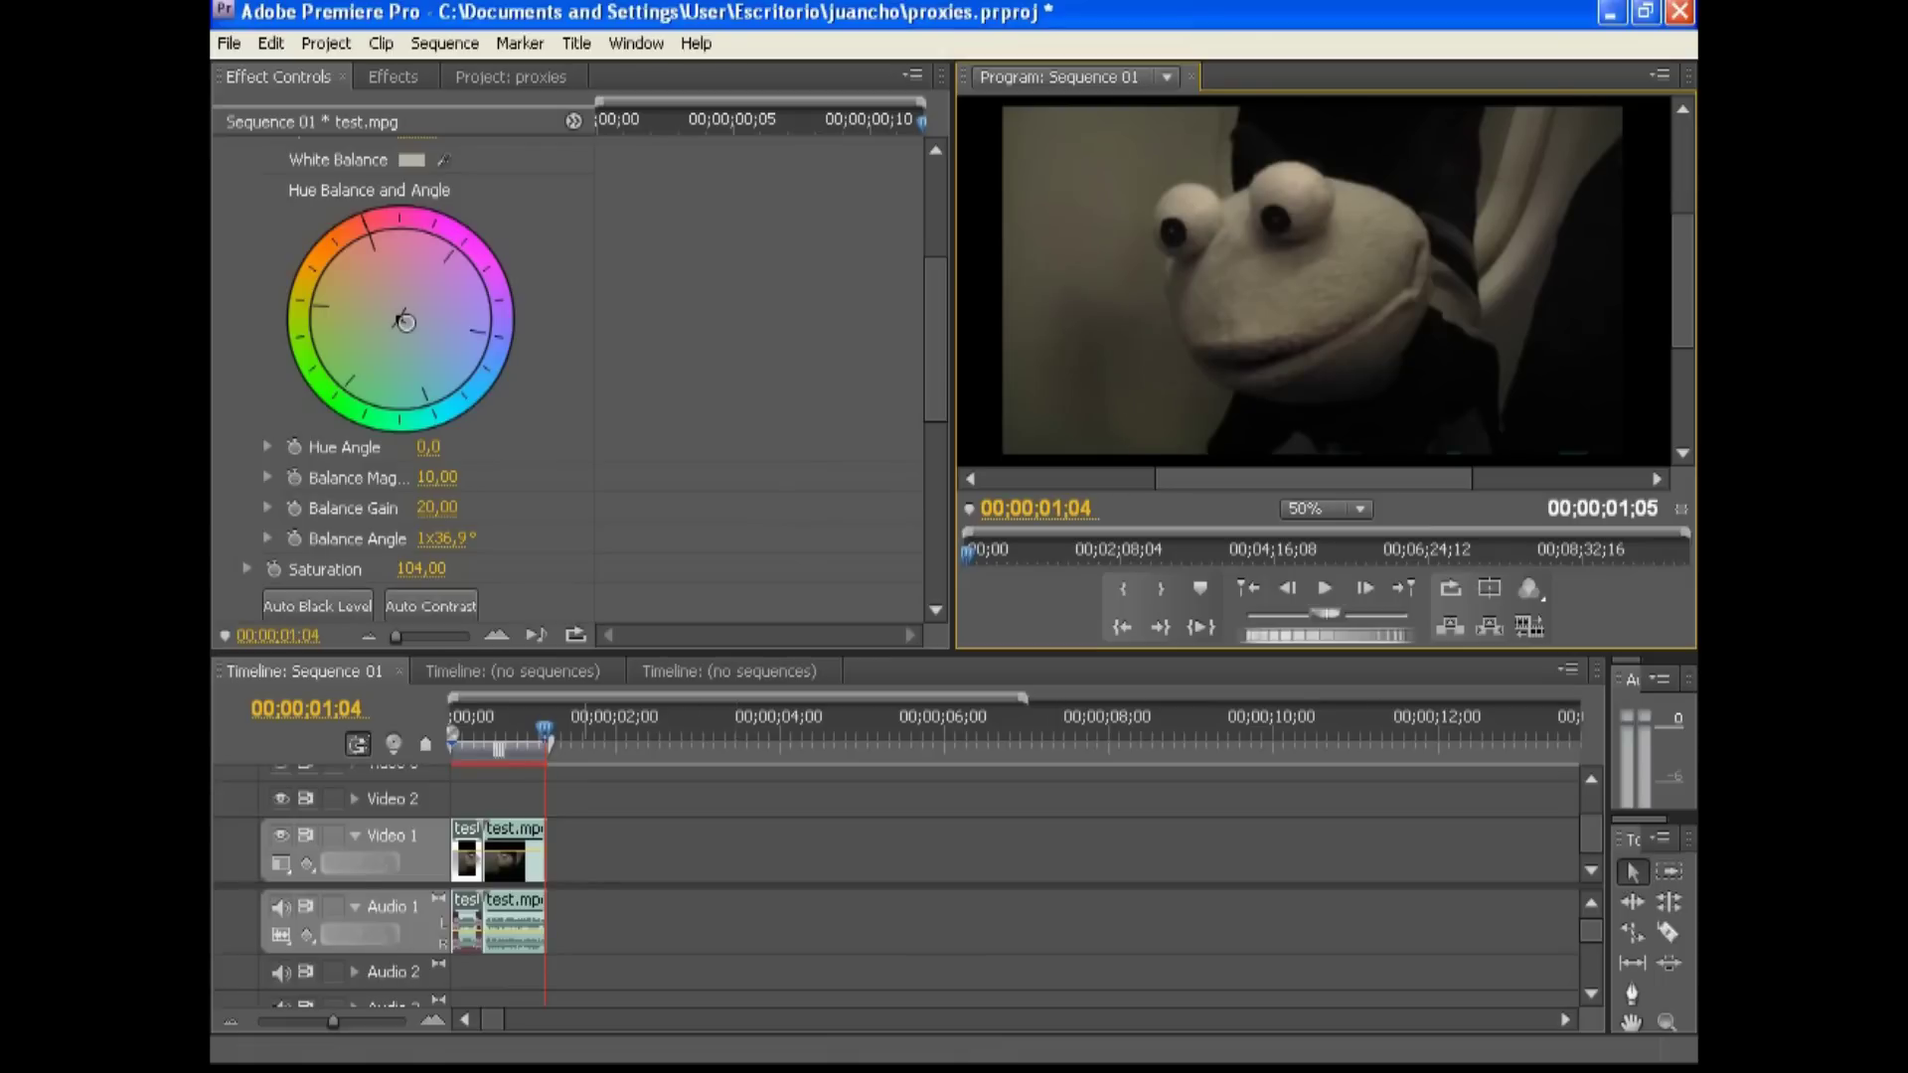
click(494, 727)
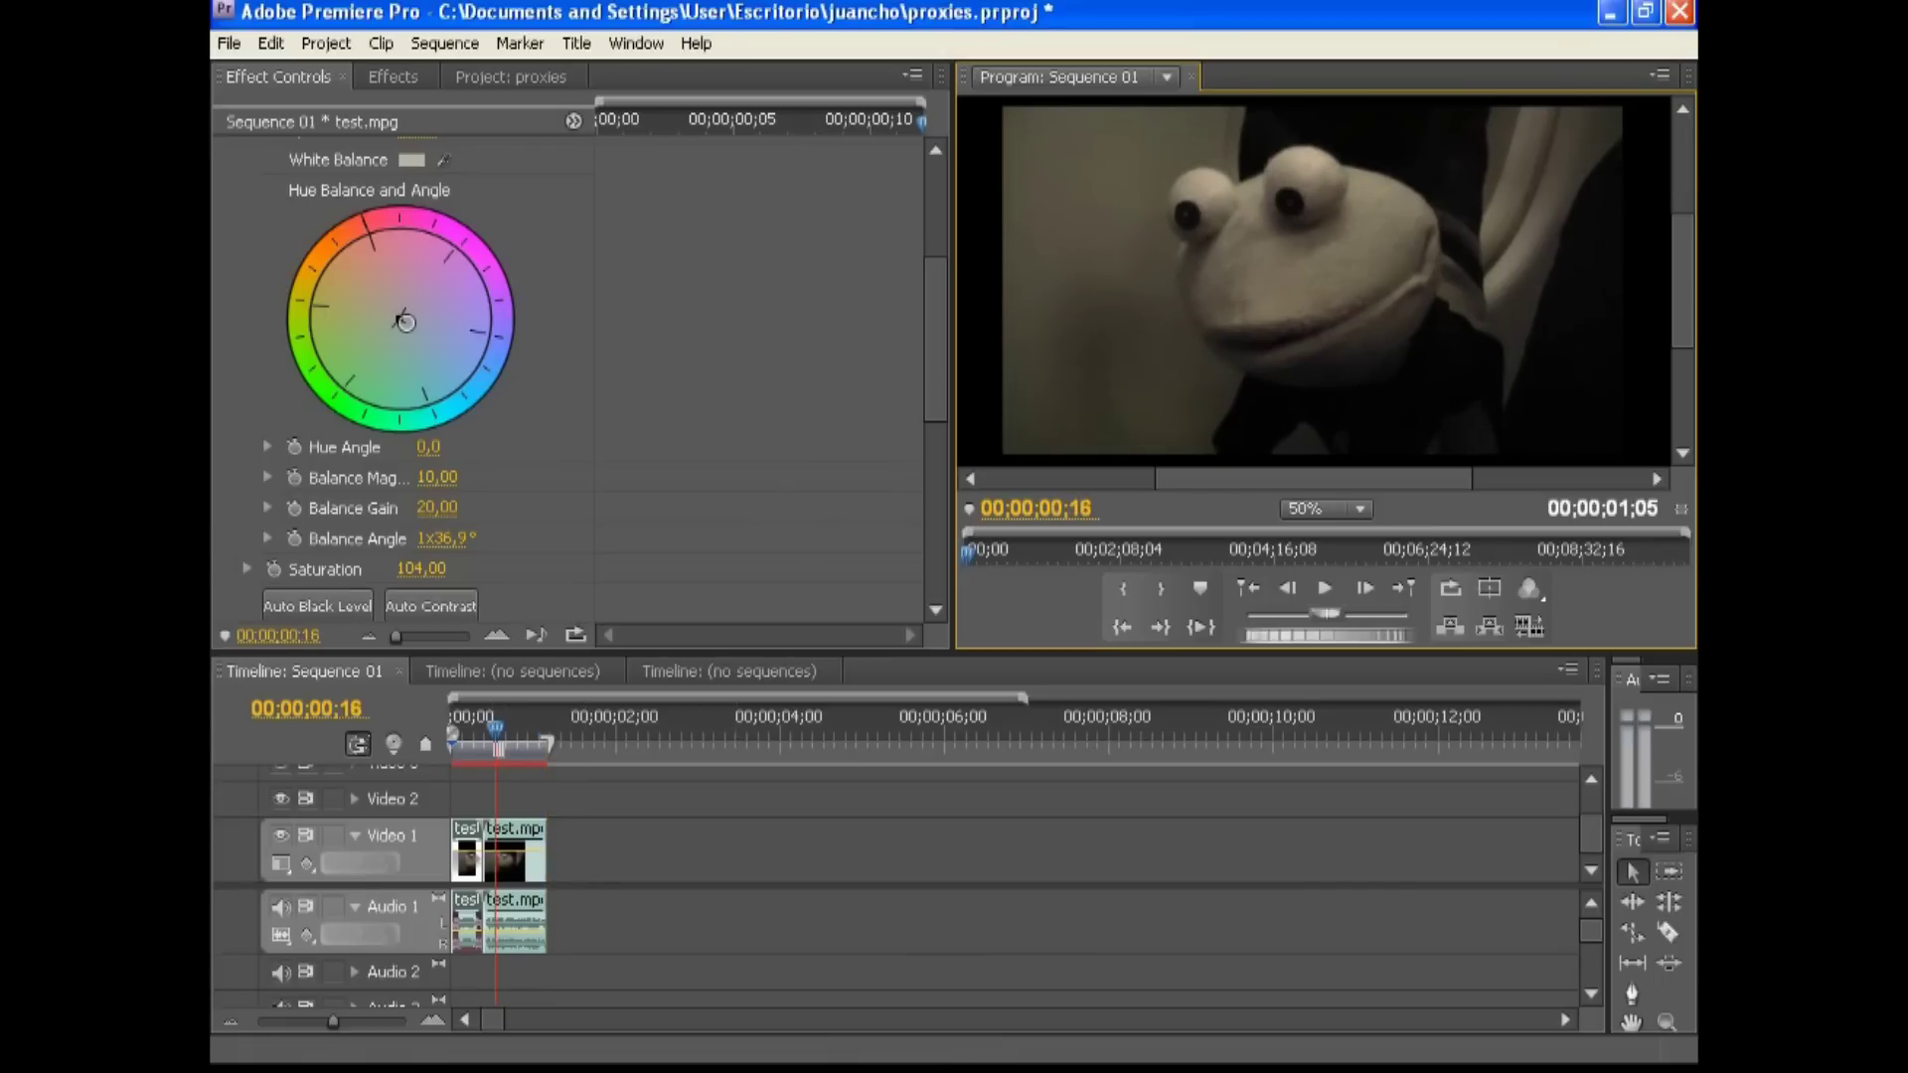
key(space)
drag(505, 736, 478, 735)
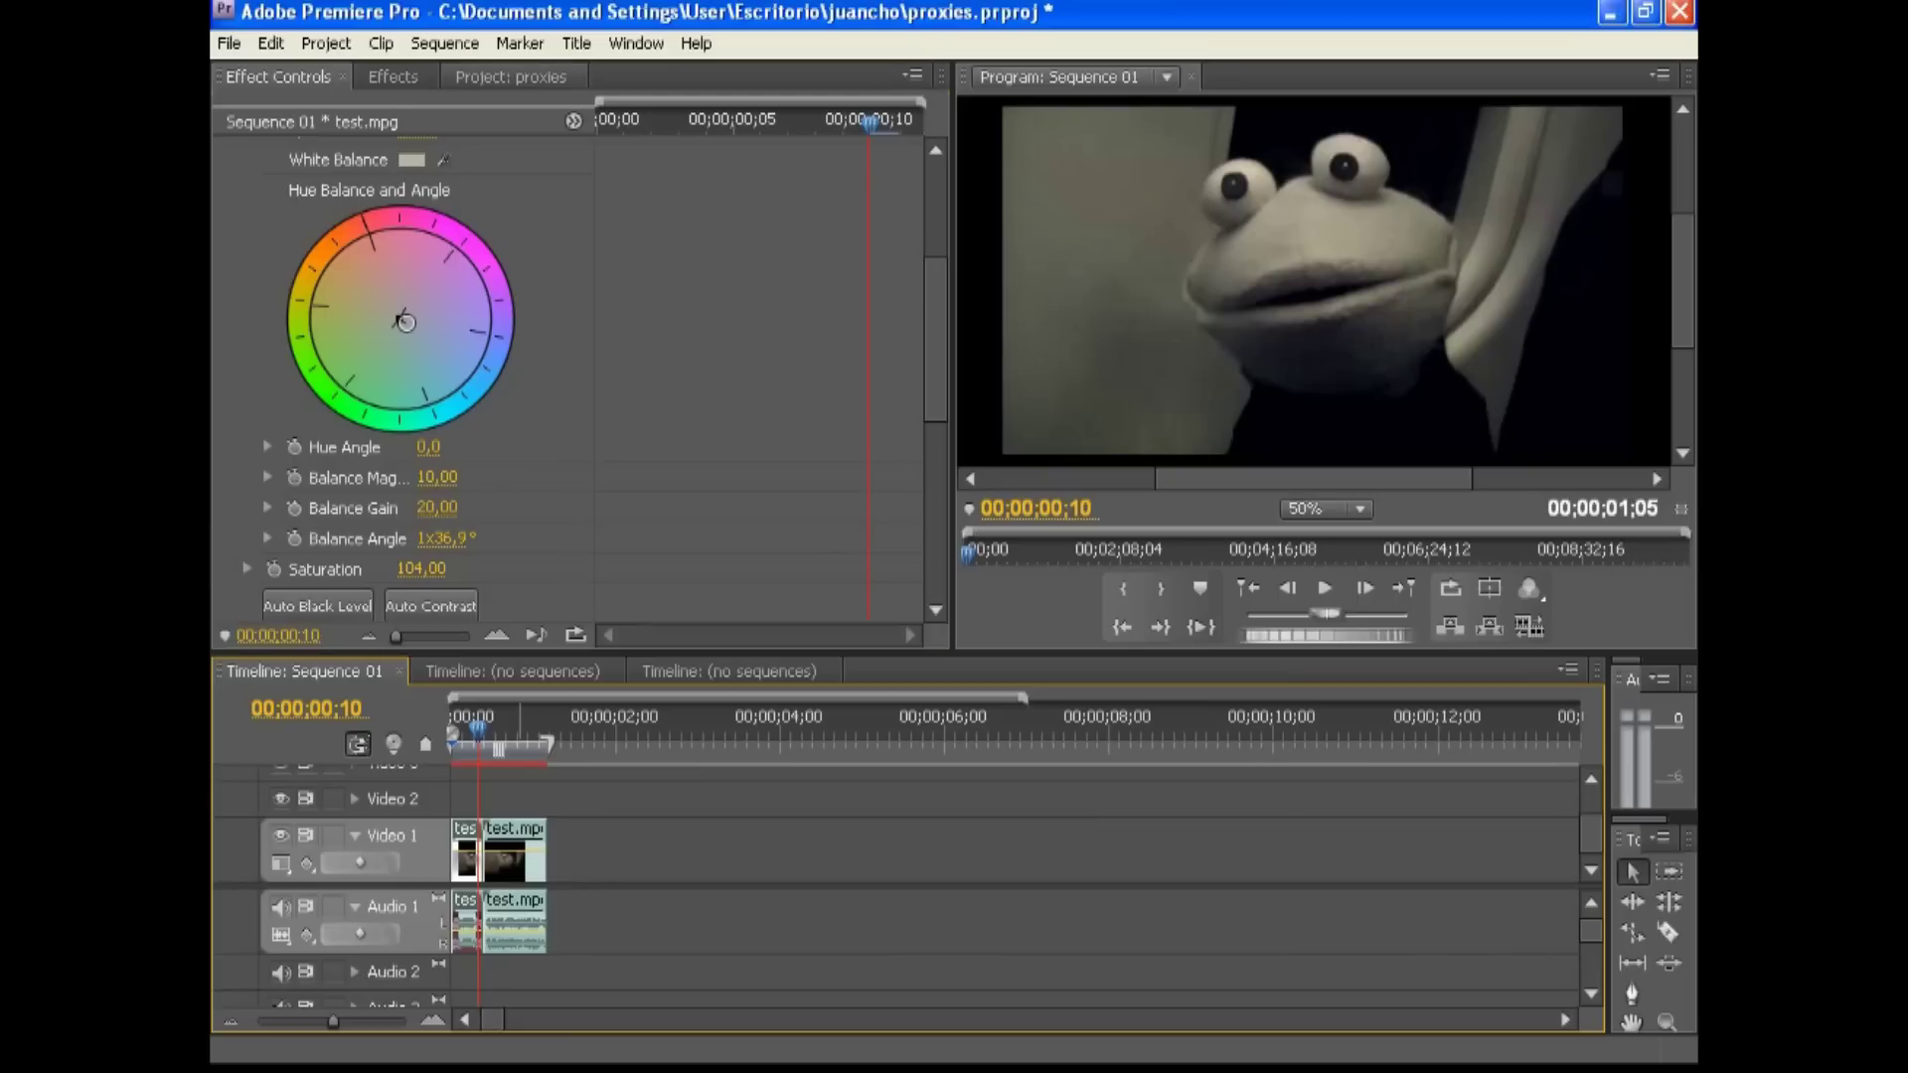
- Replace the footage of test.mpg in the project with test.avi from the frogovids folder, renaming the clip to the file name
key(shift+1)
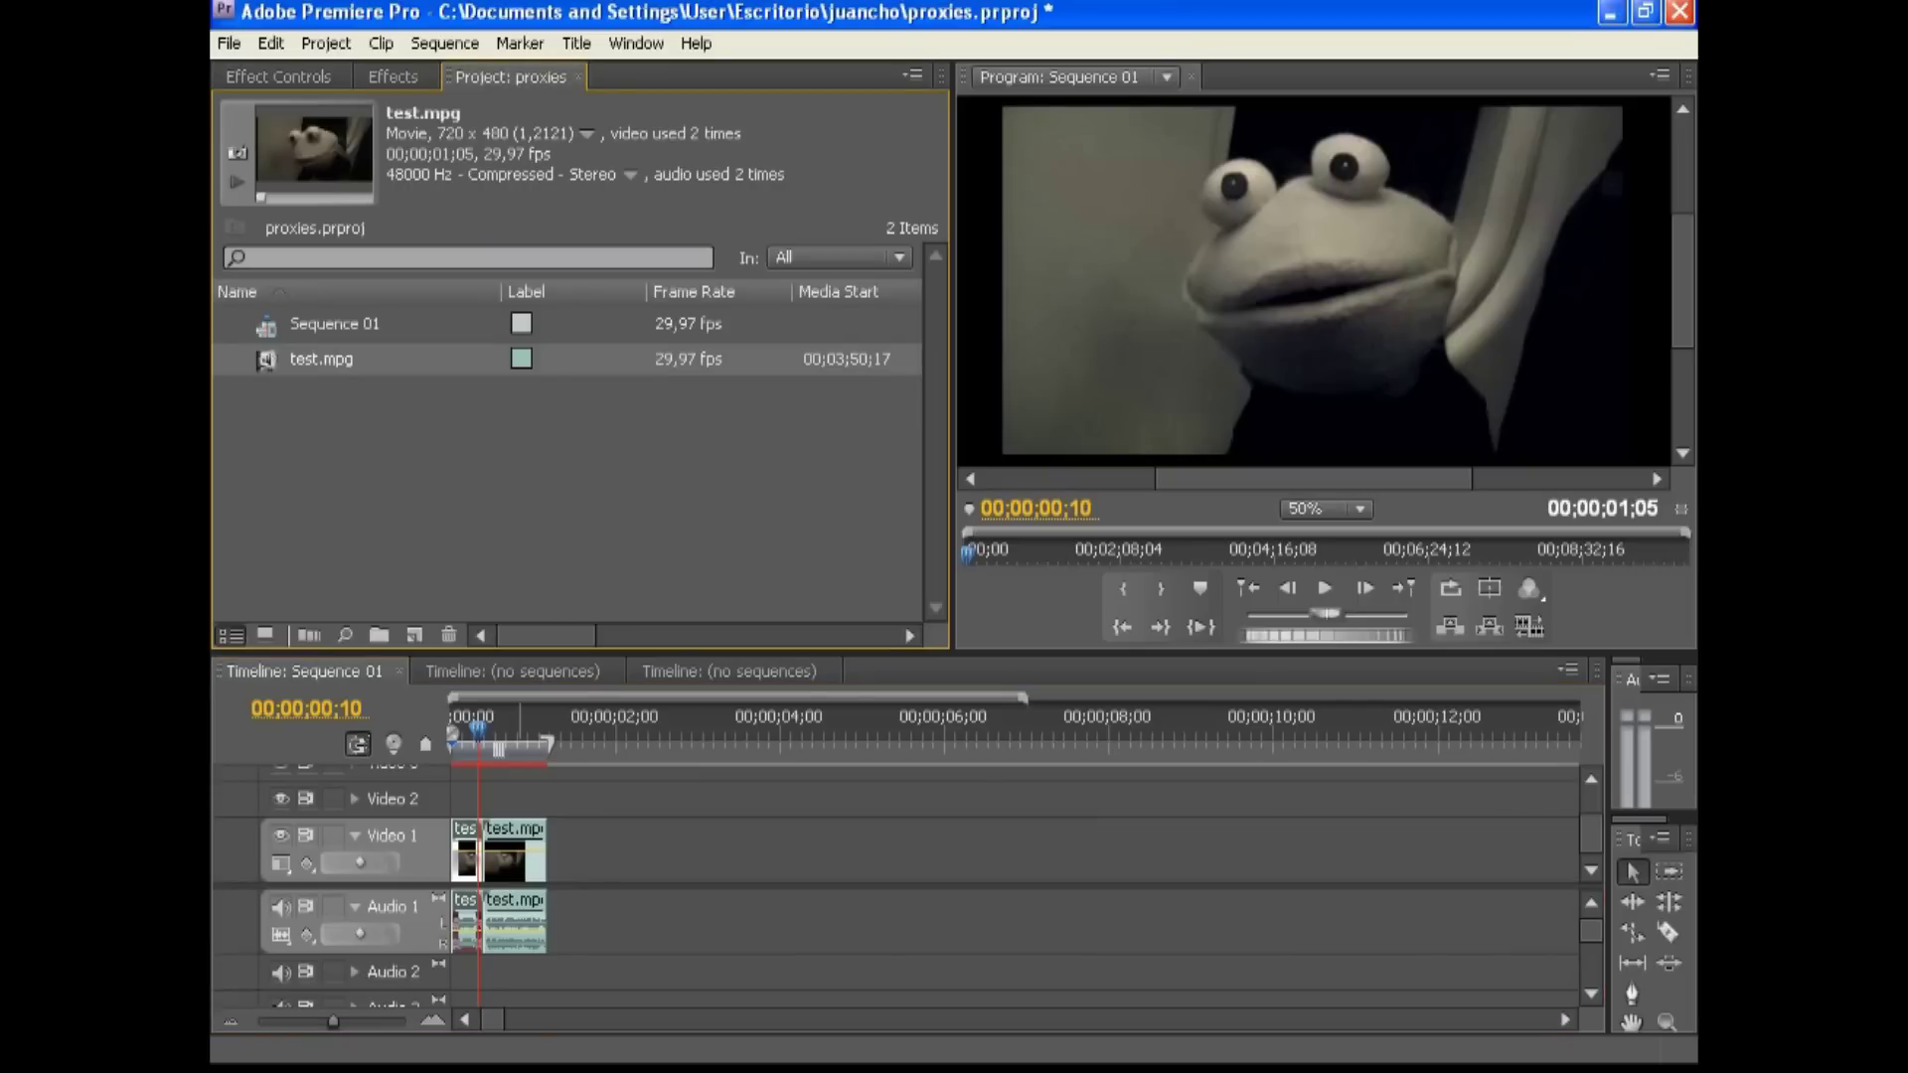
click(505, 859)
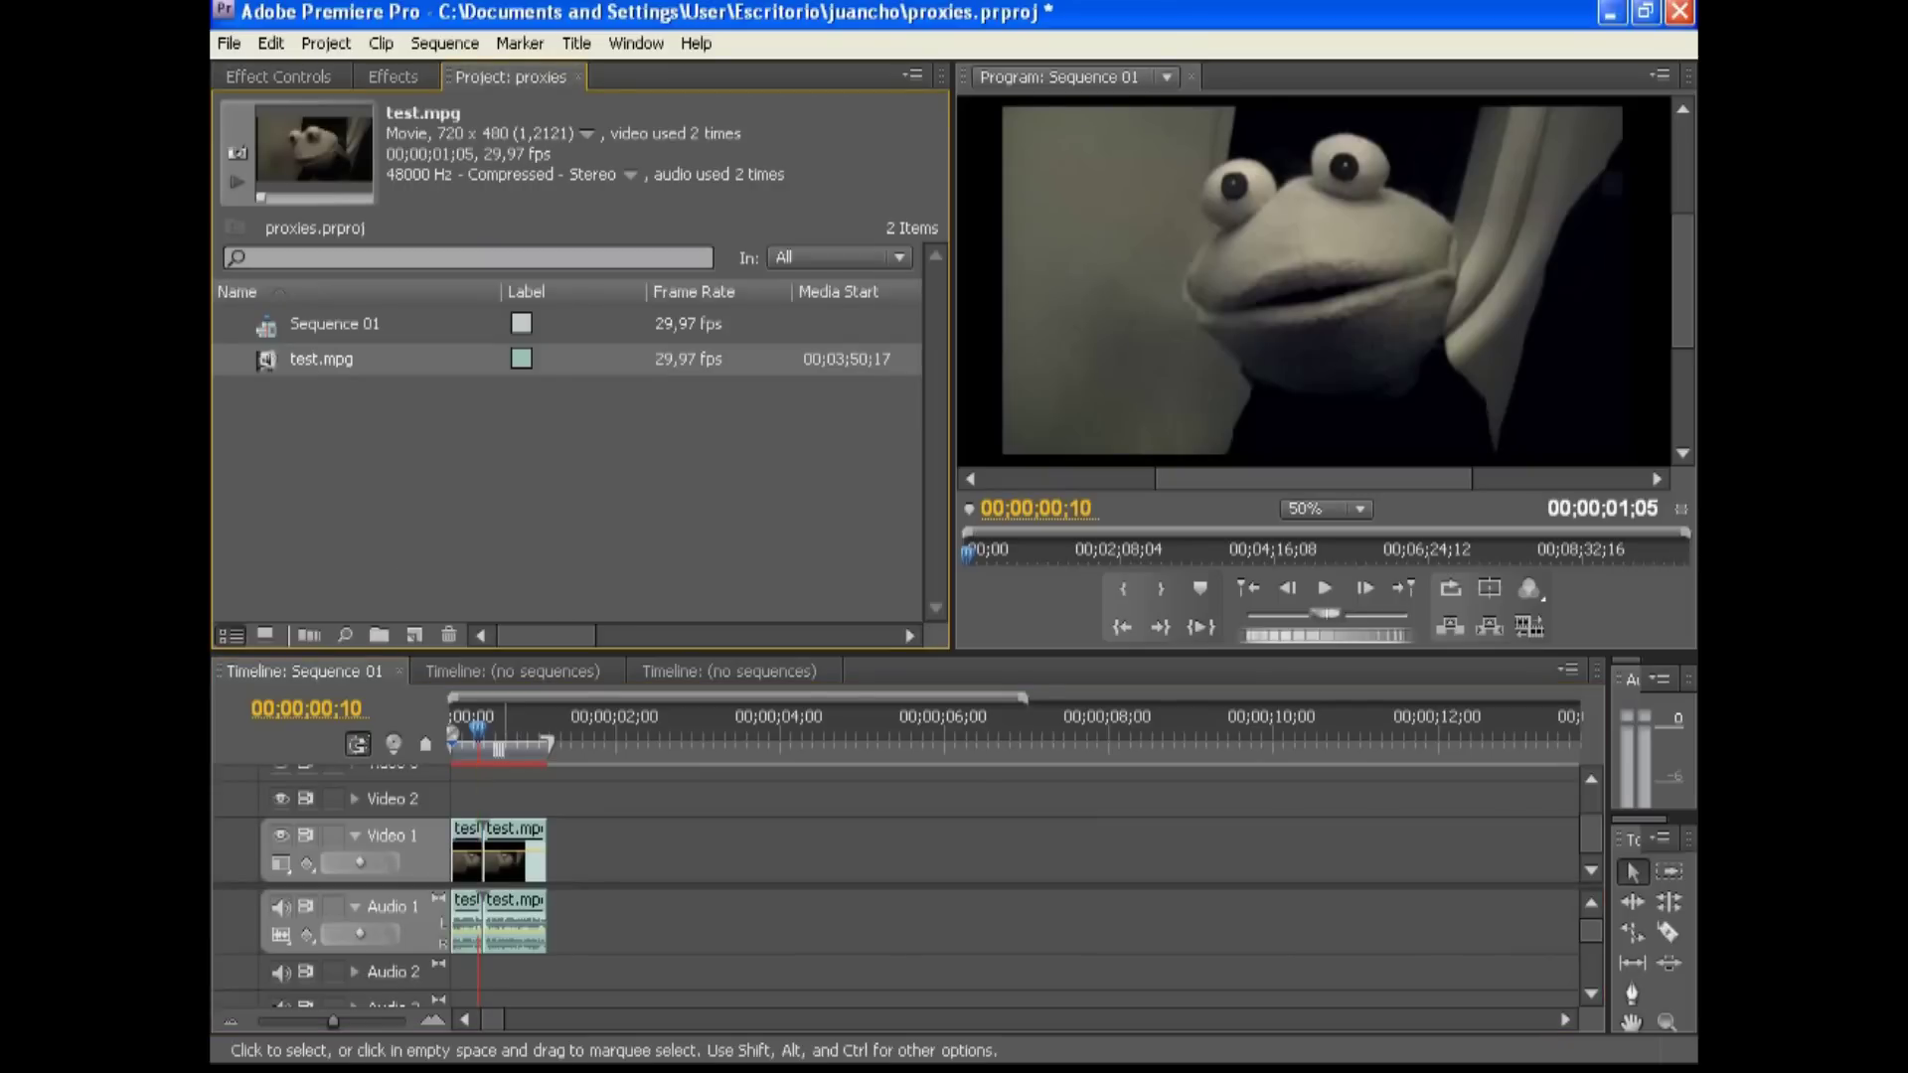
key(shift+1)
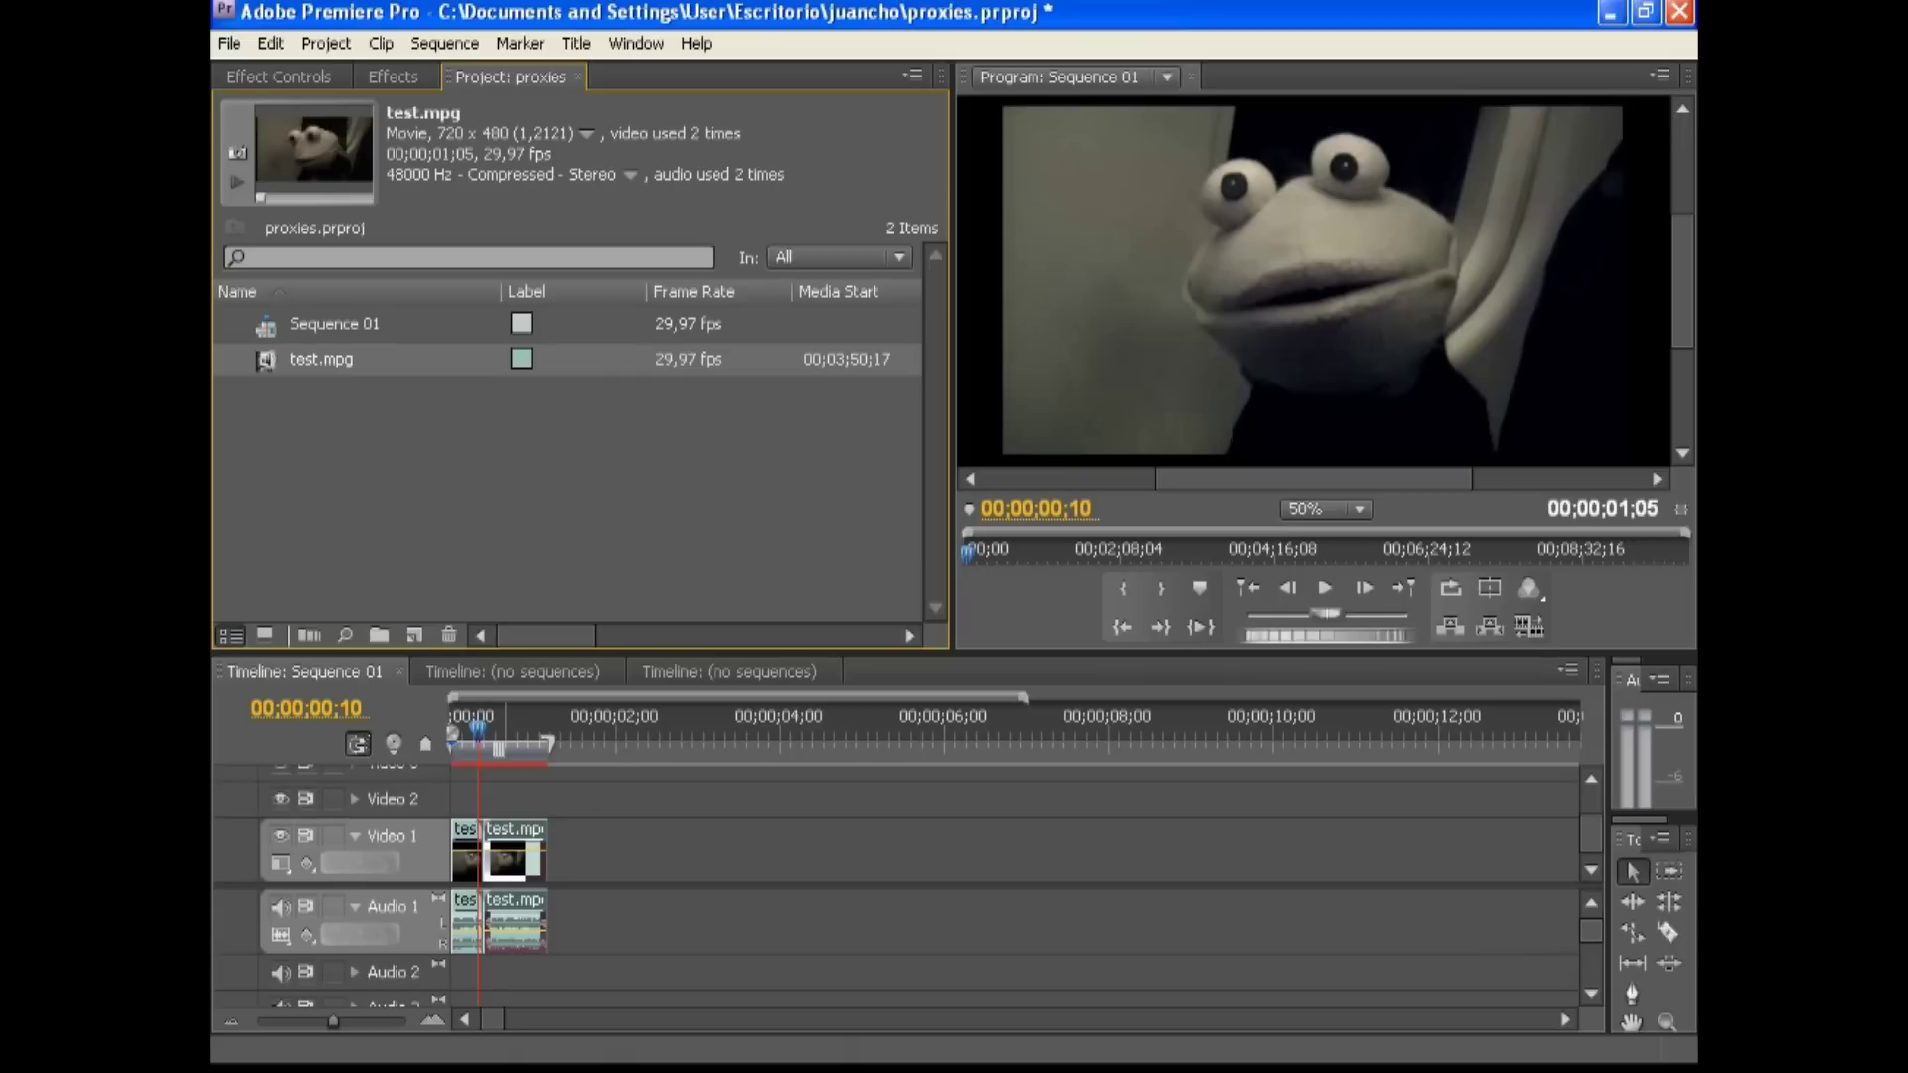
right_click(268, 358)
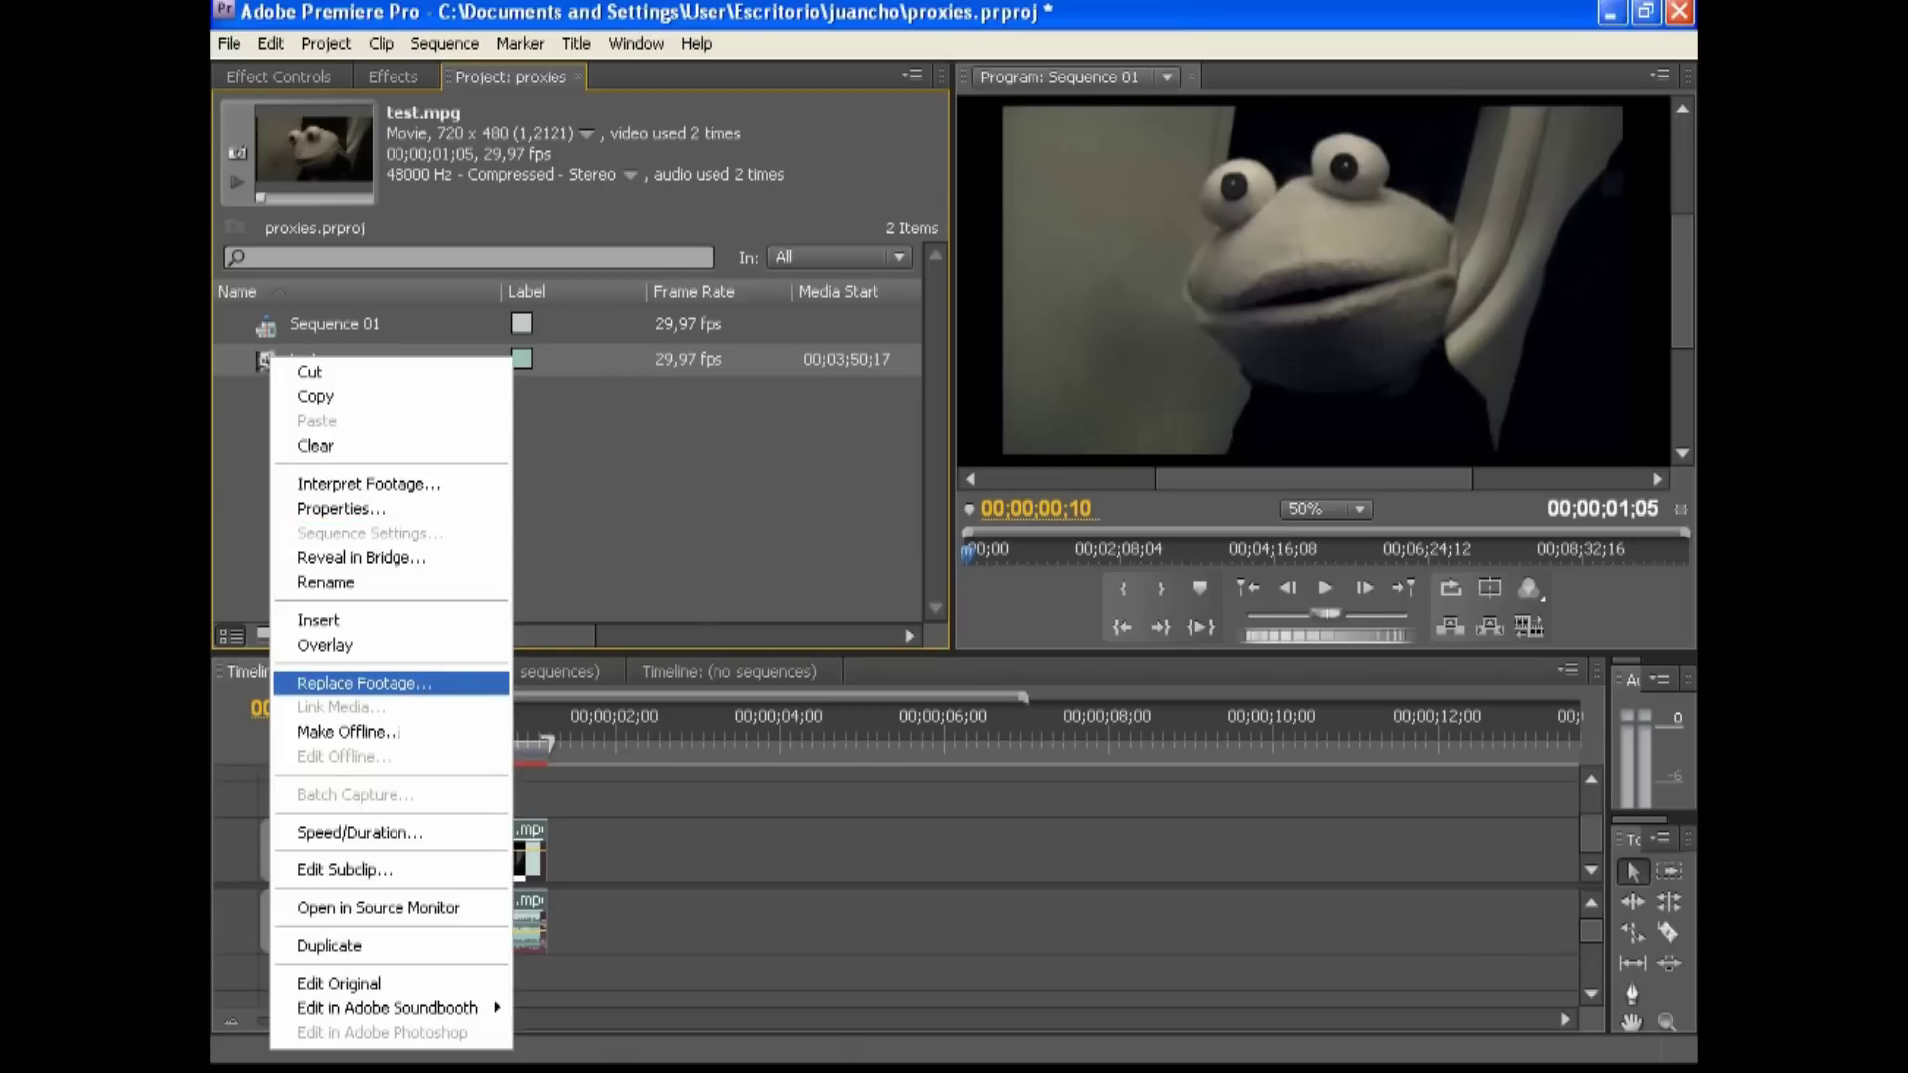
key(Return)
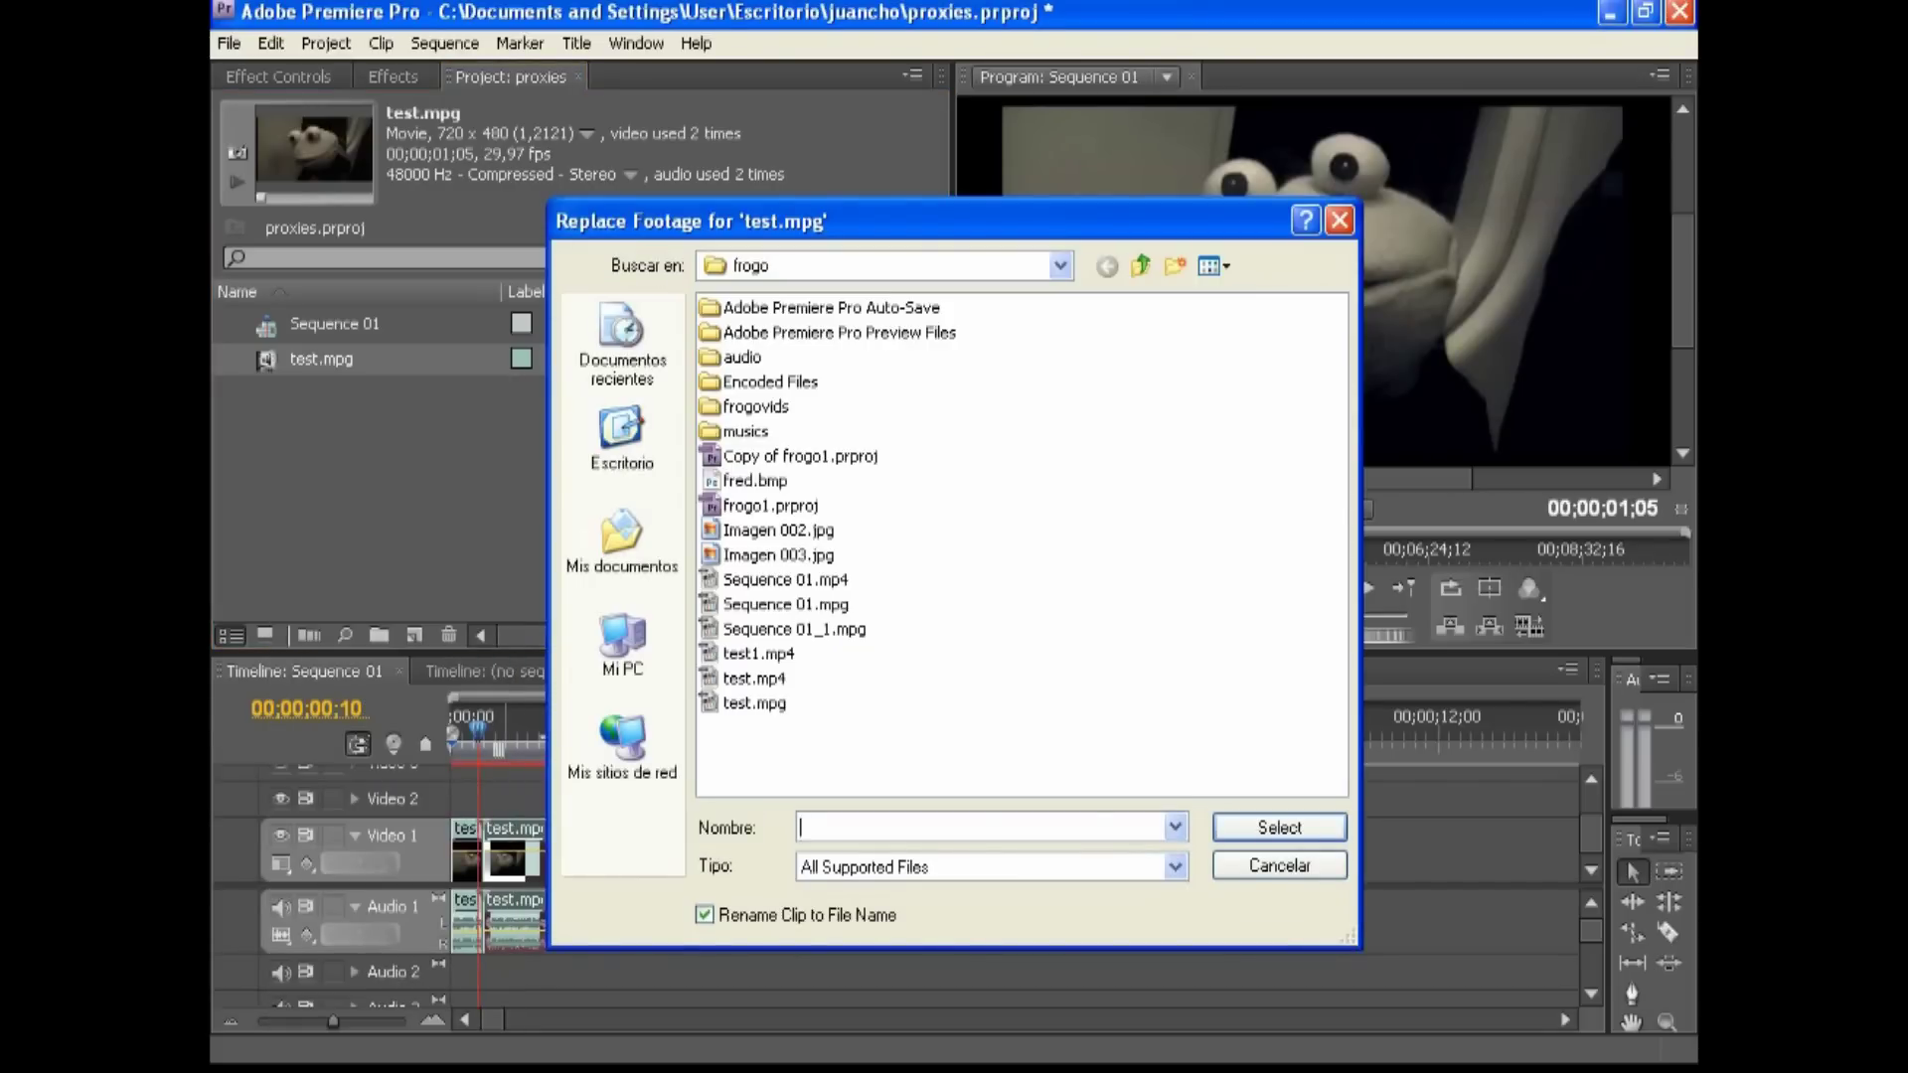
double_click(756, 406)
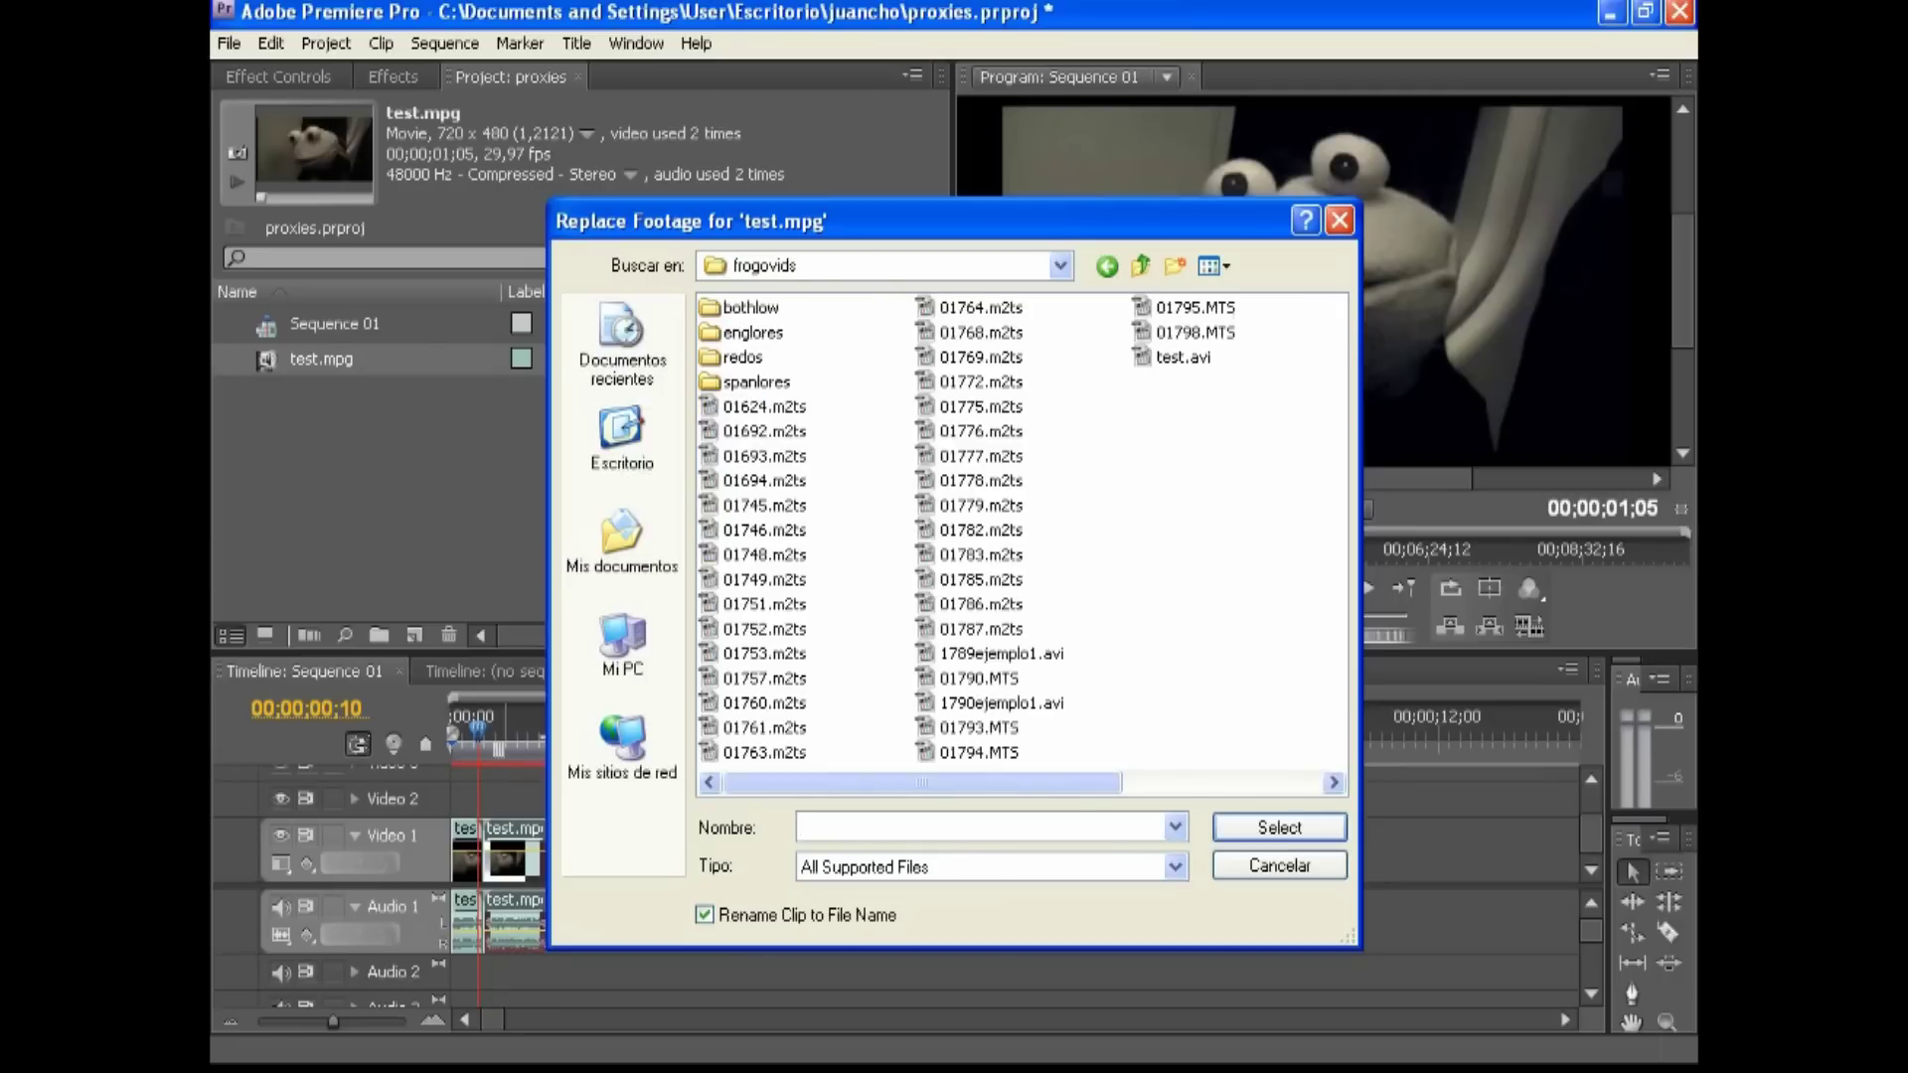
click(1185, 358)
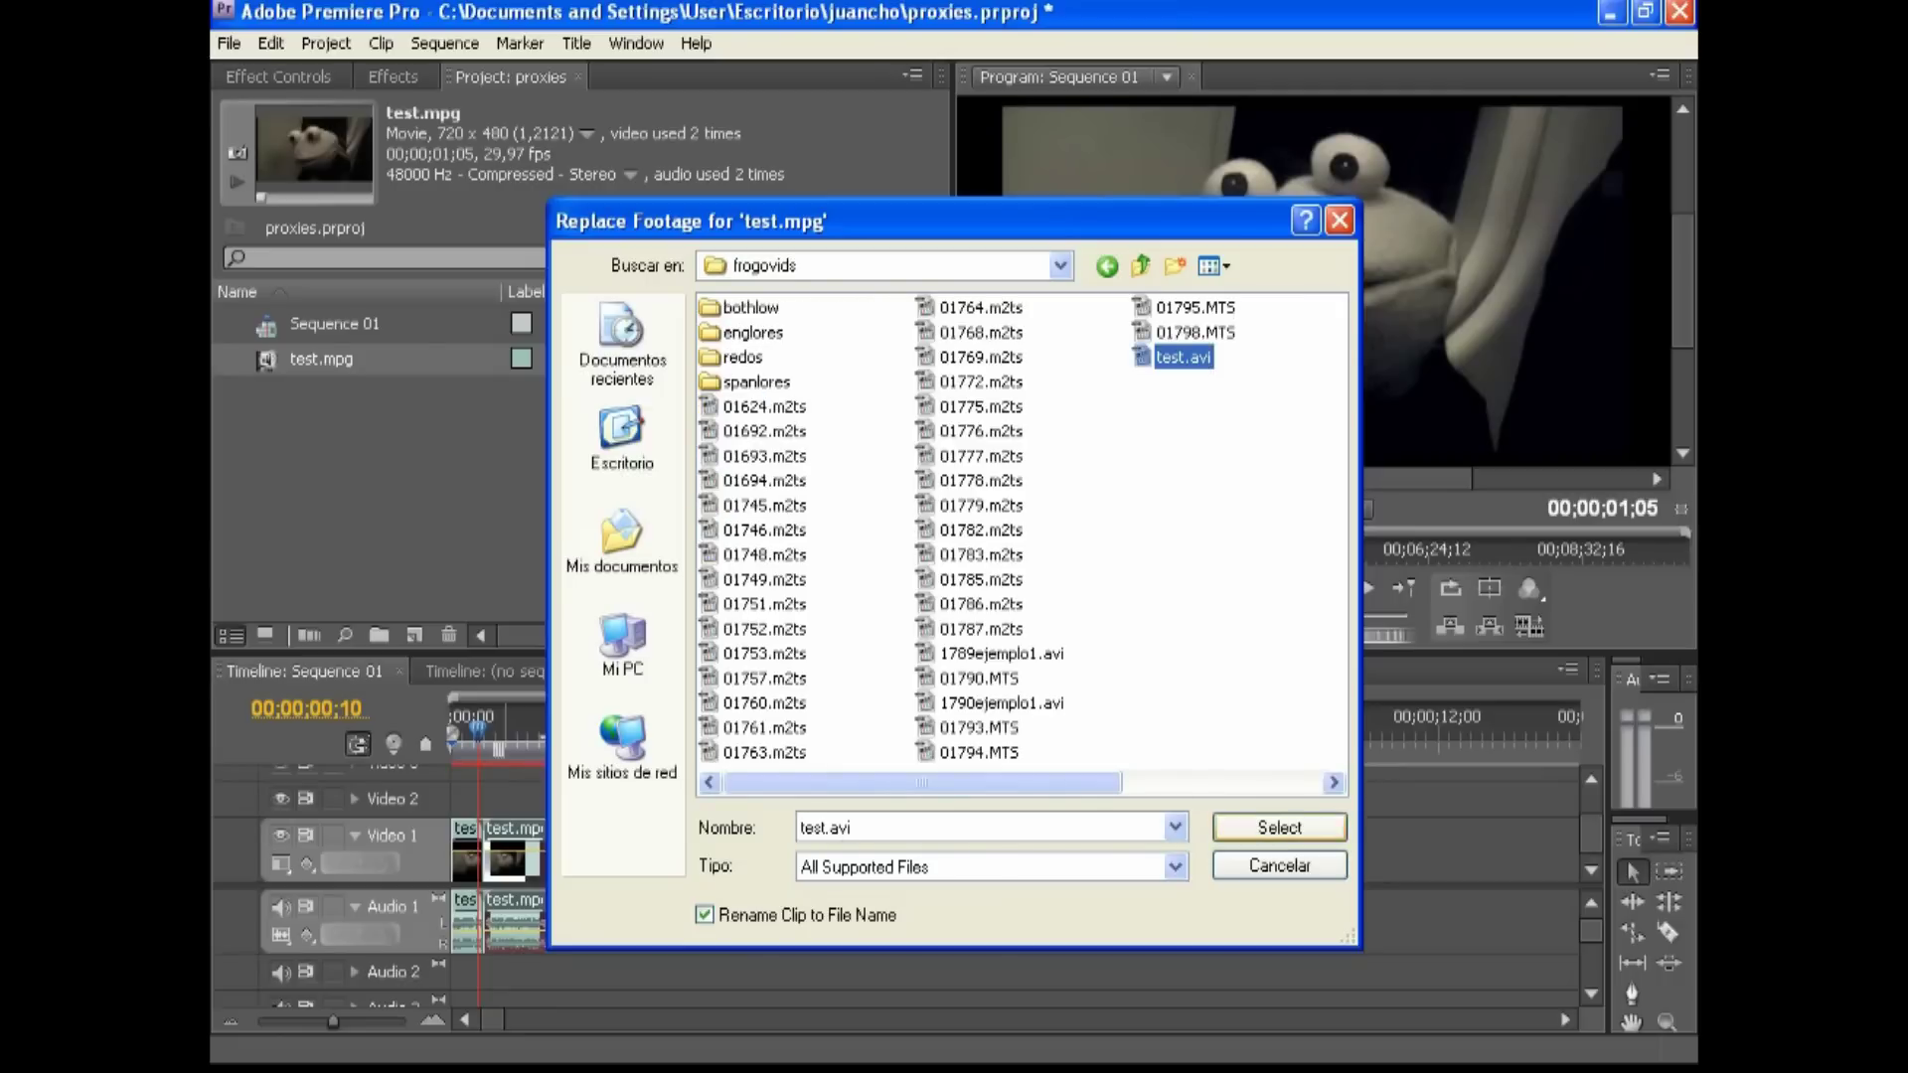
key(Return)
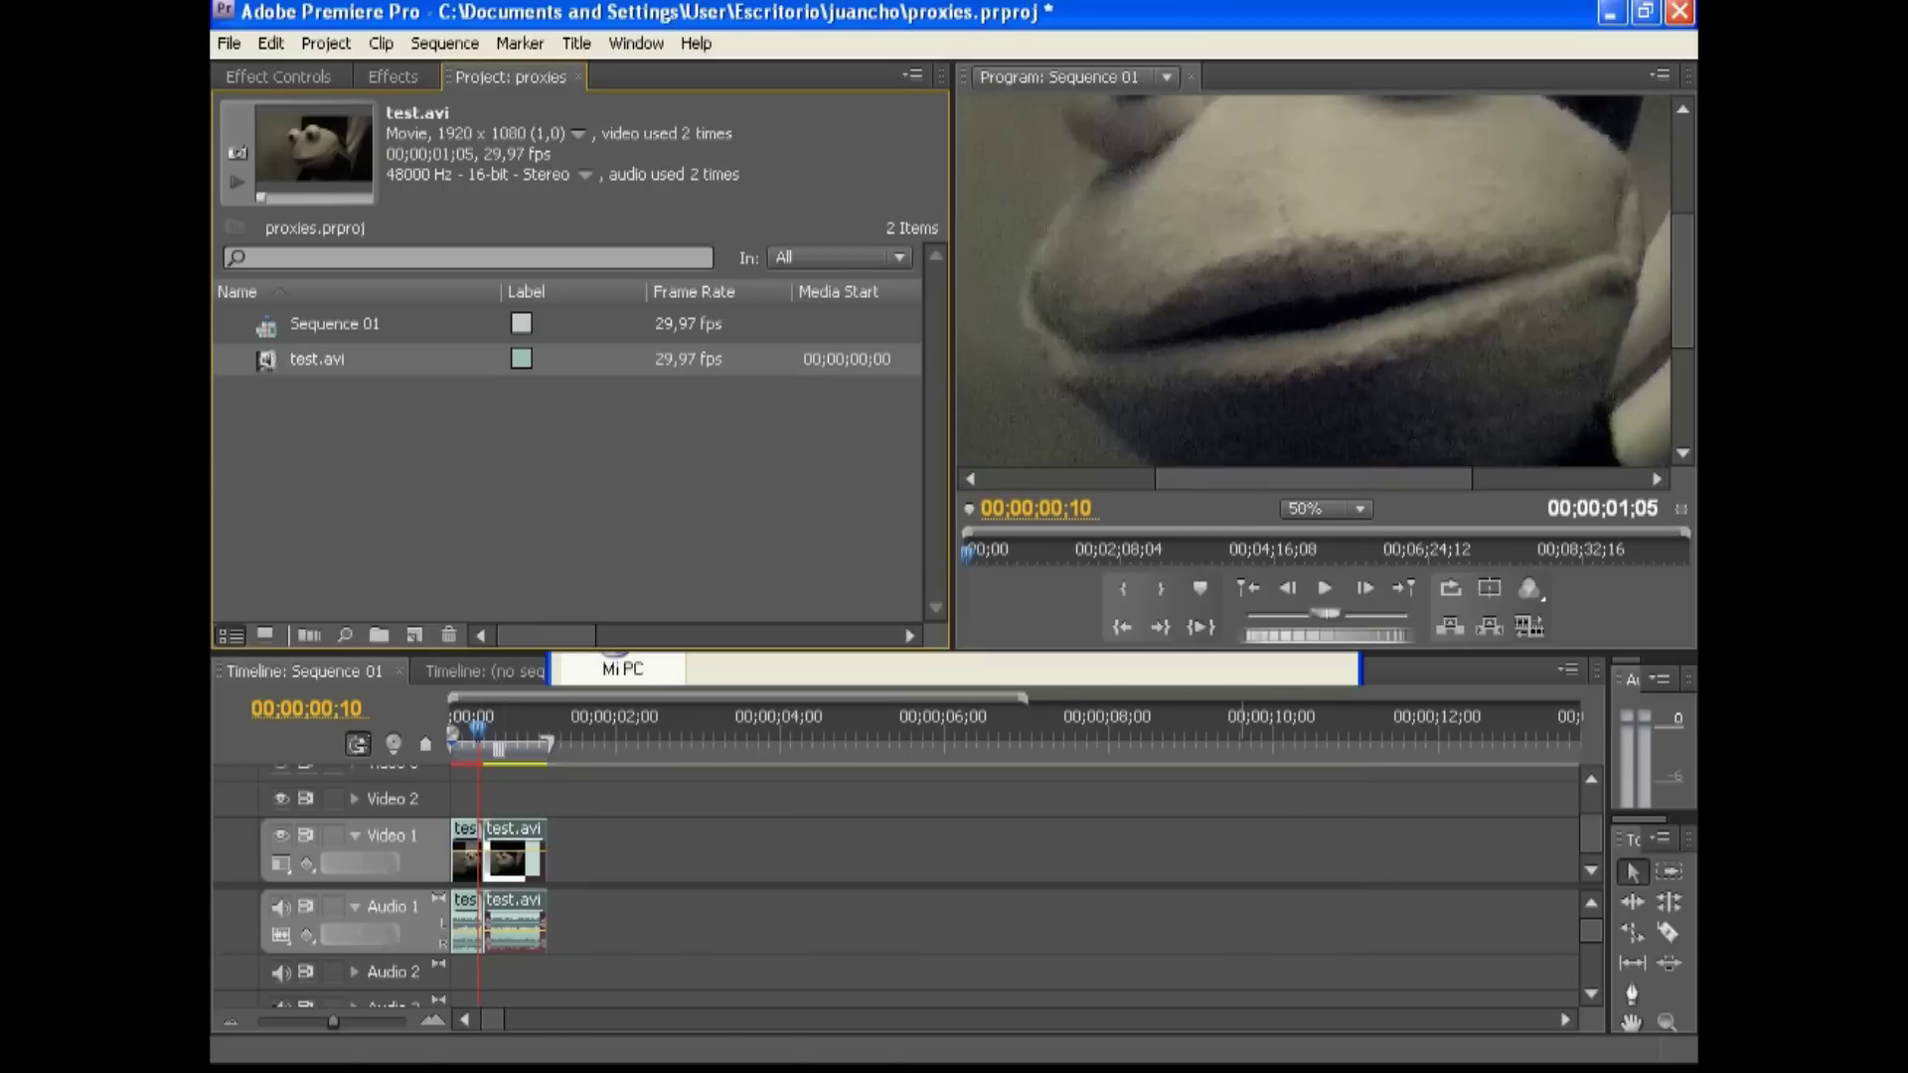
- Set the program preview's zoom to Fit and move to the frame at 00;00;00;07
click(1326, 508)
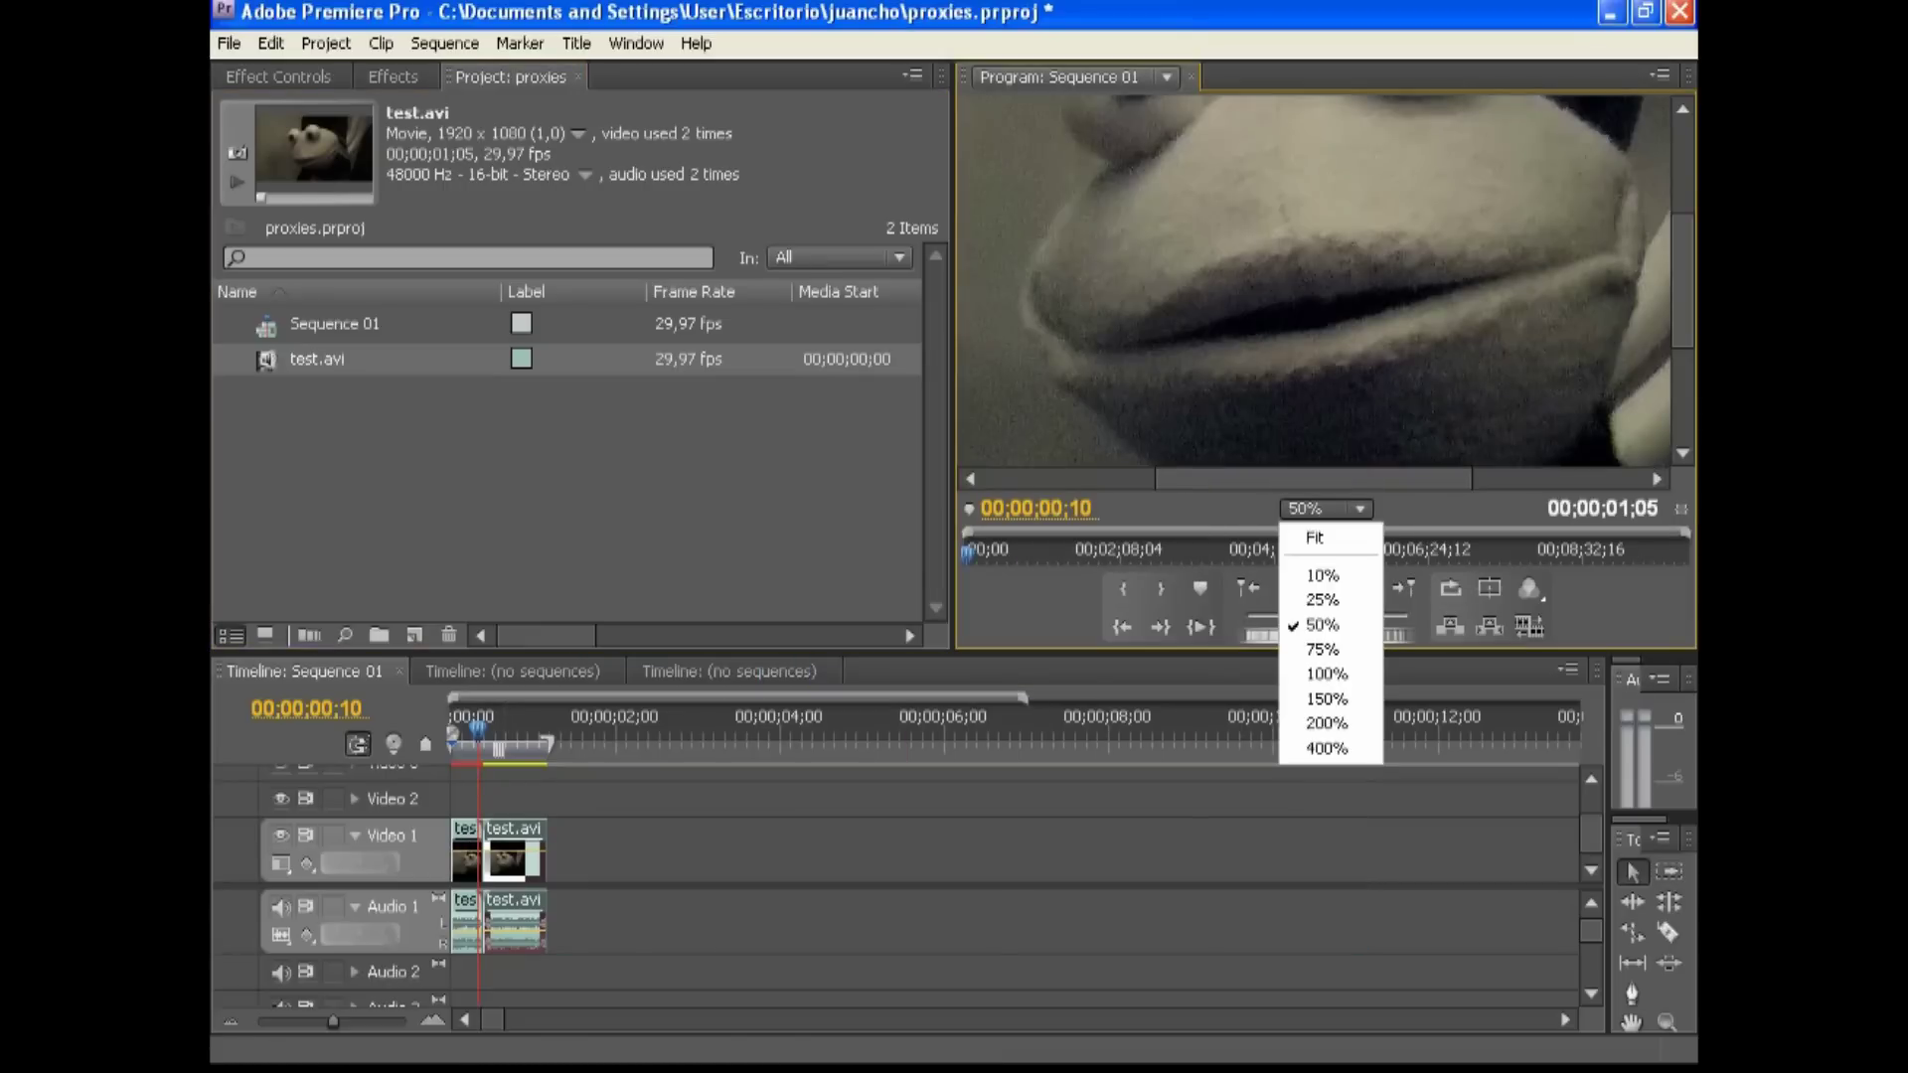
click(1330, 537)
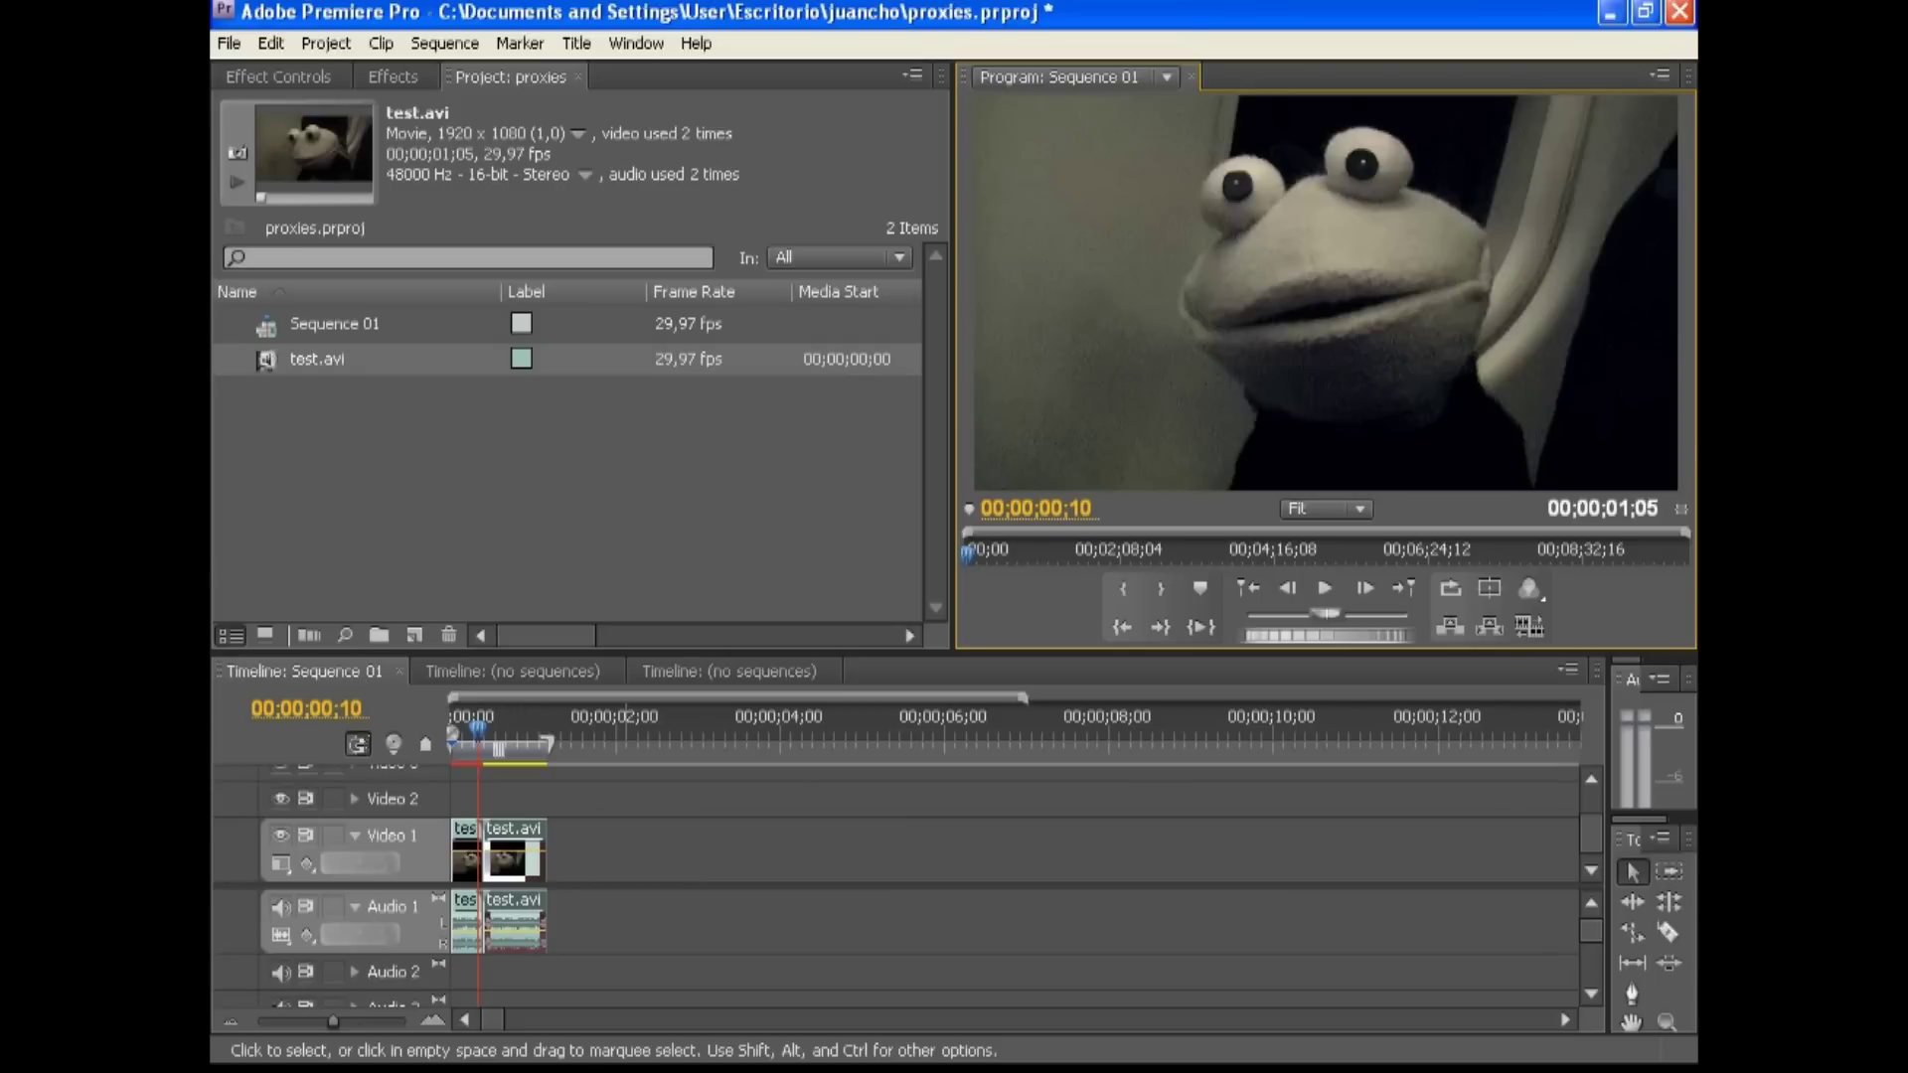
drag(477, 727, 470, 726)
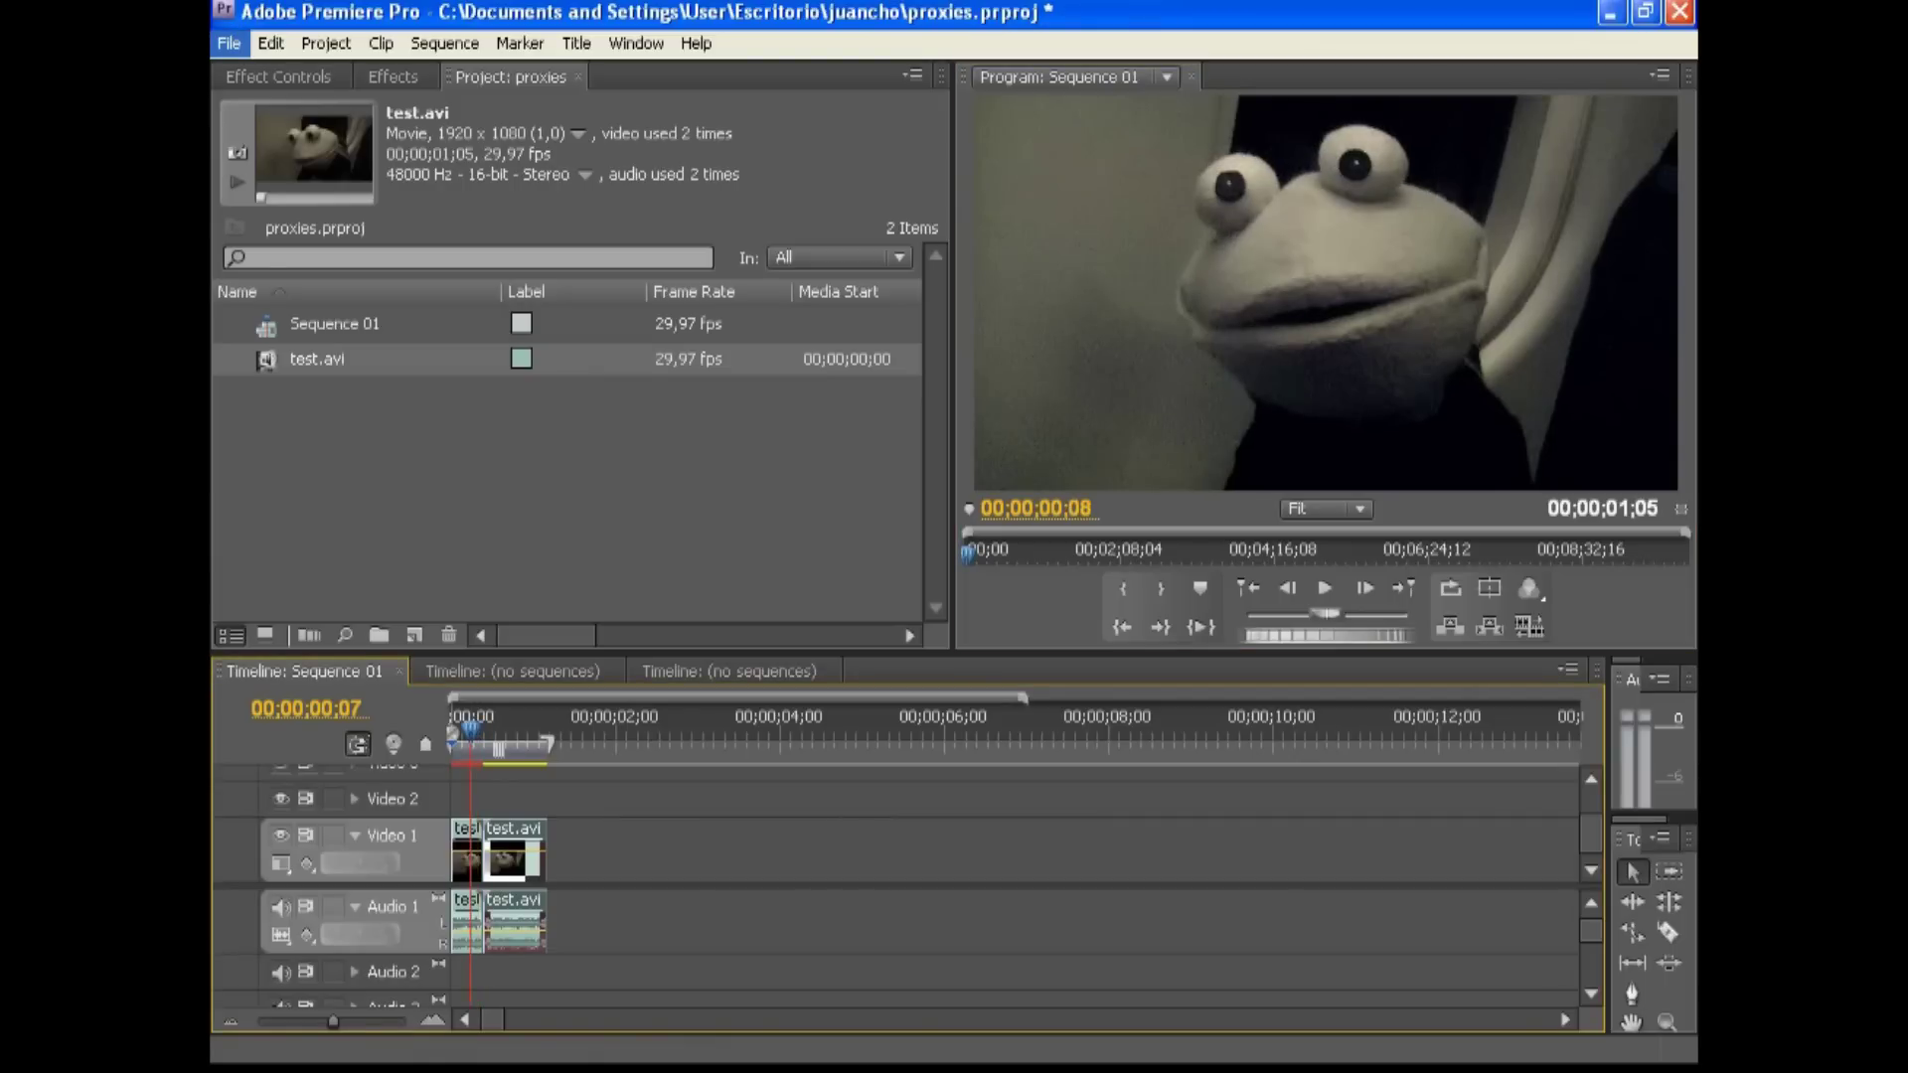
- Open the sequence's media export settings and choose the H.264 format with the HDTV 1080p 29.97 High Quality preset
click(228, 43)
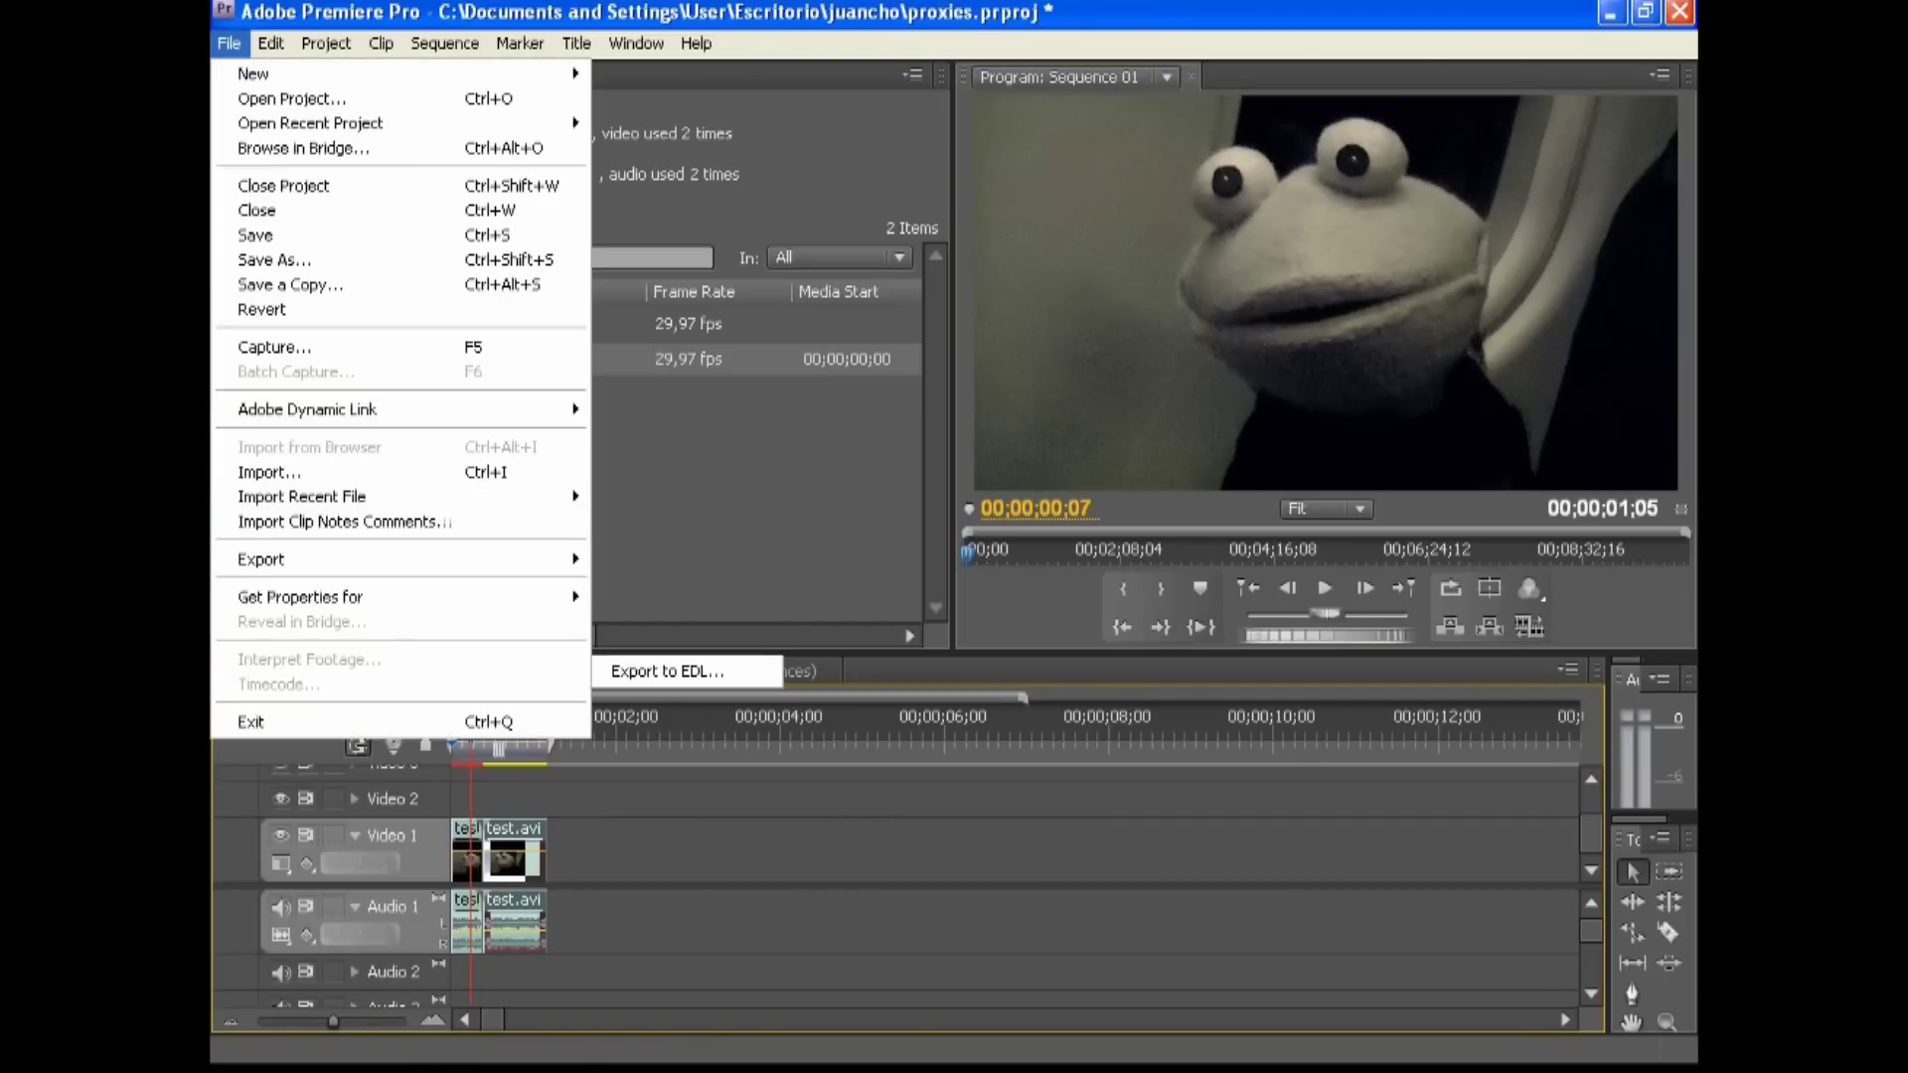
key(Right)
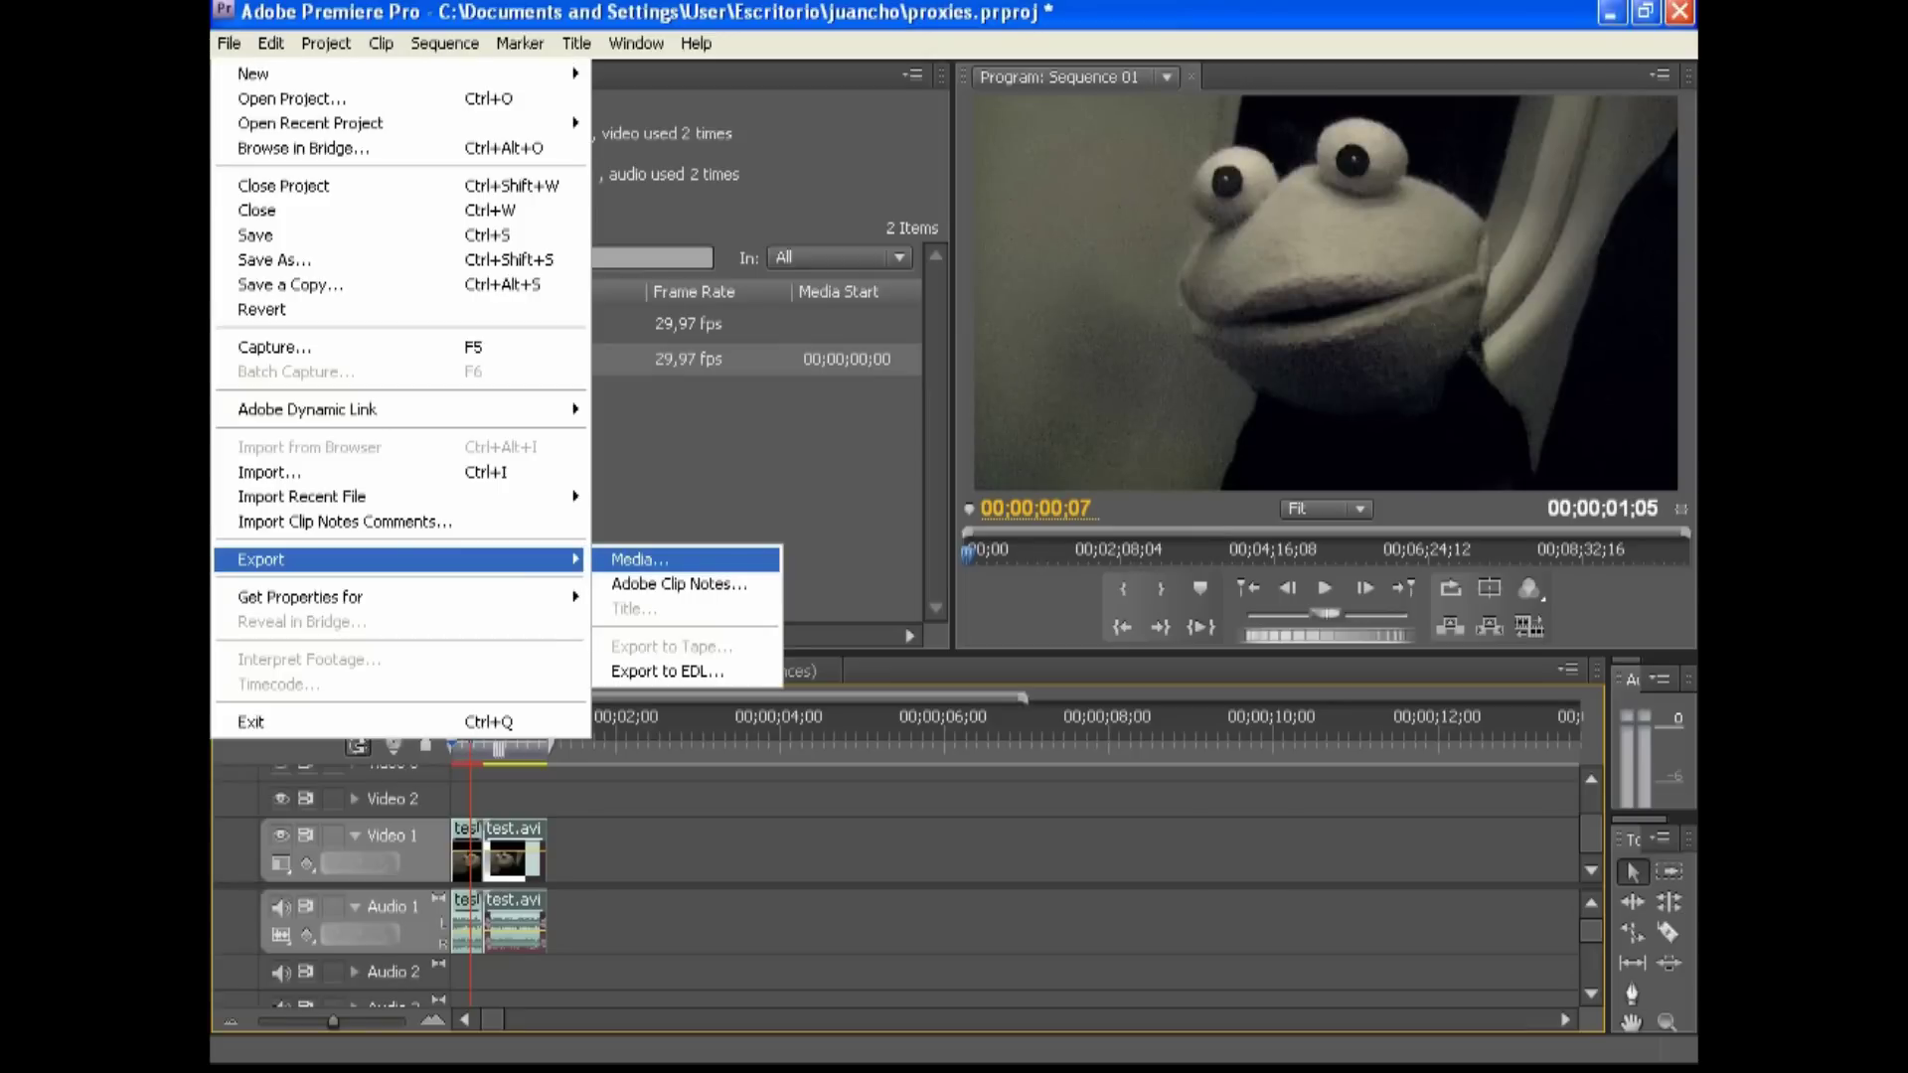
key(Return)
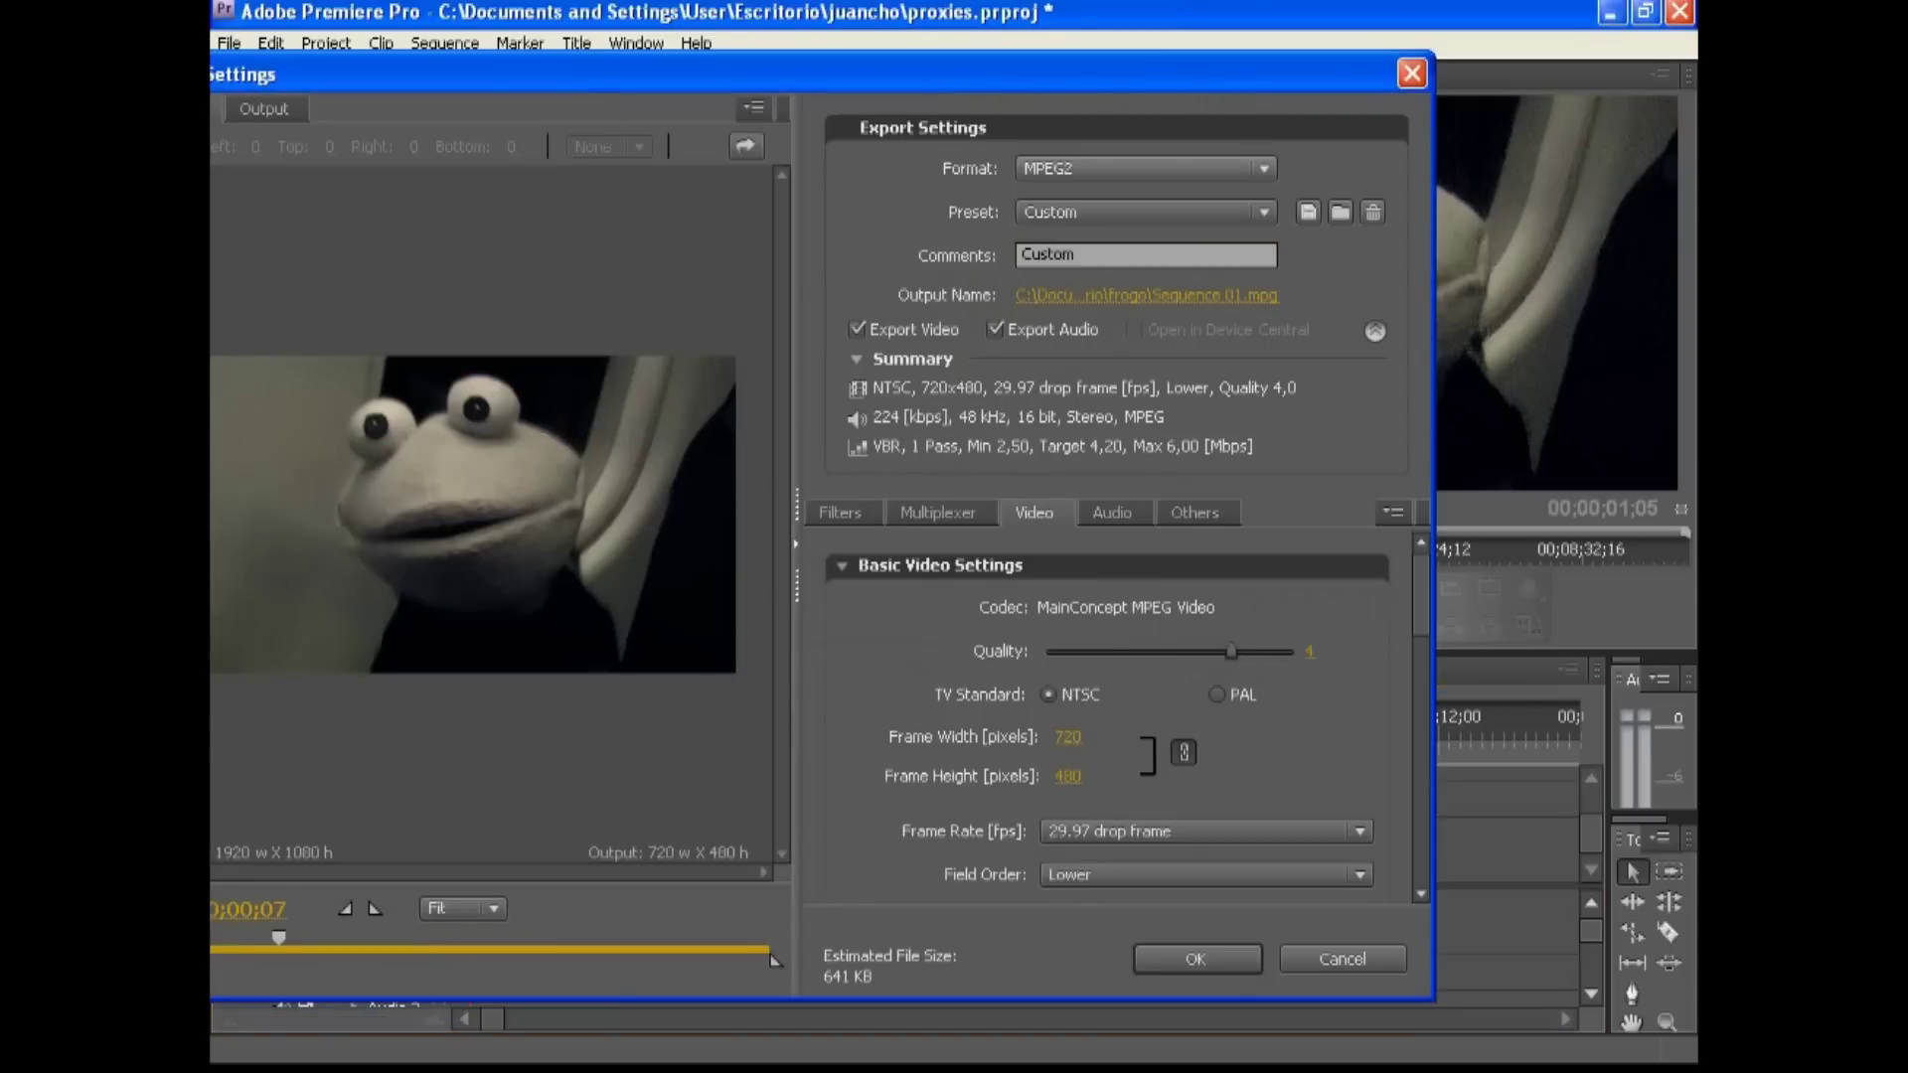
click(1145, 168)
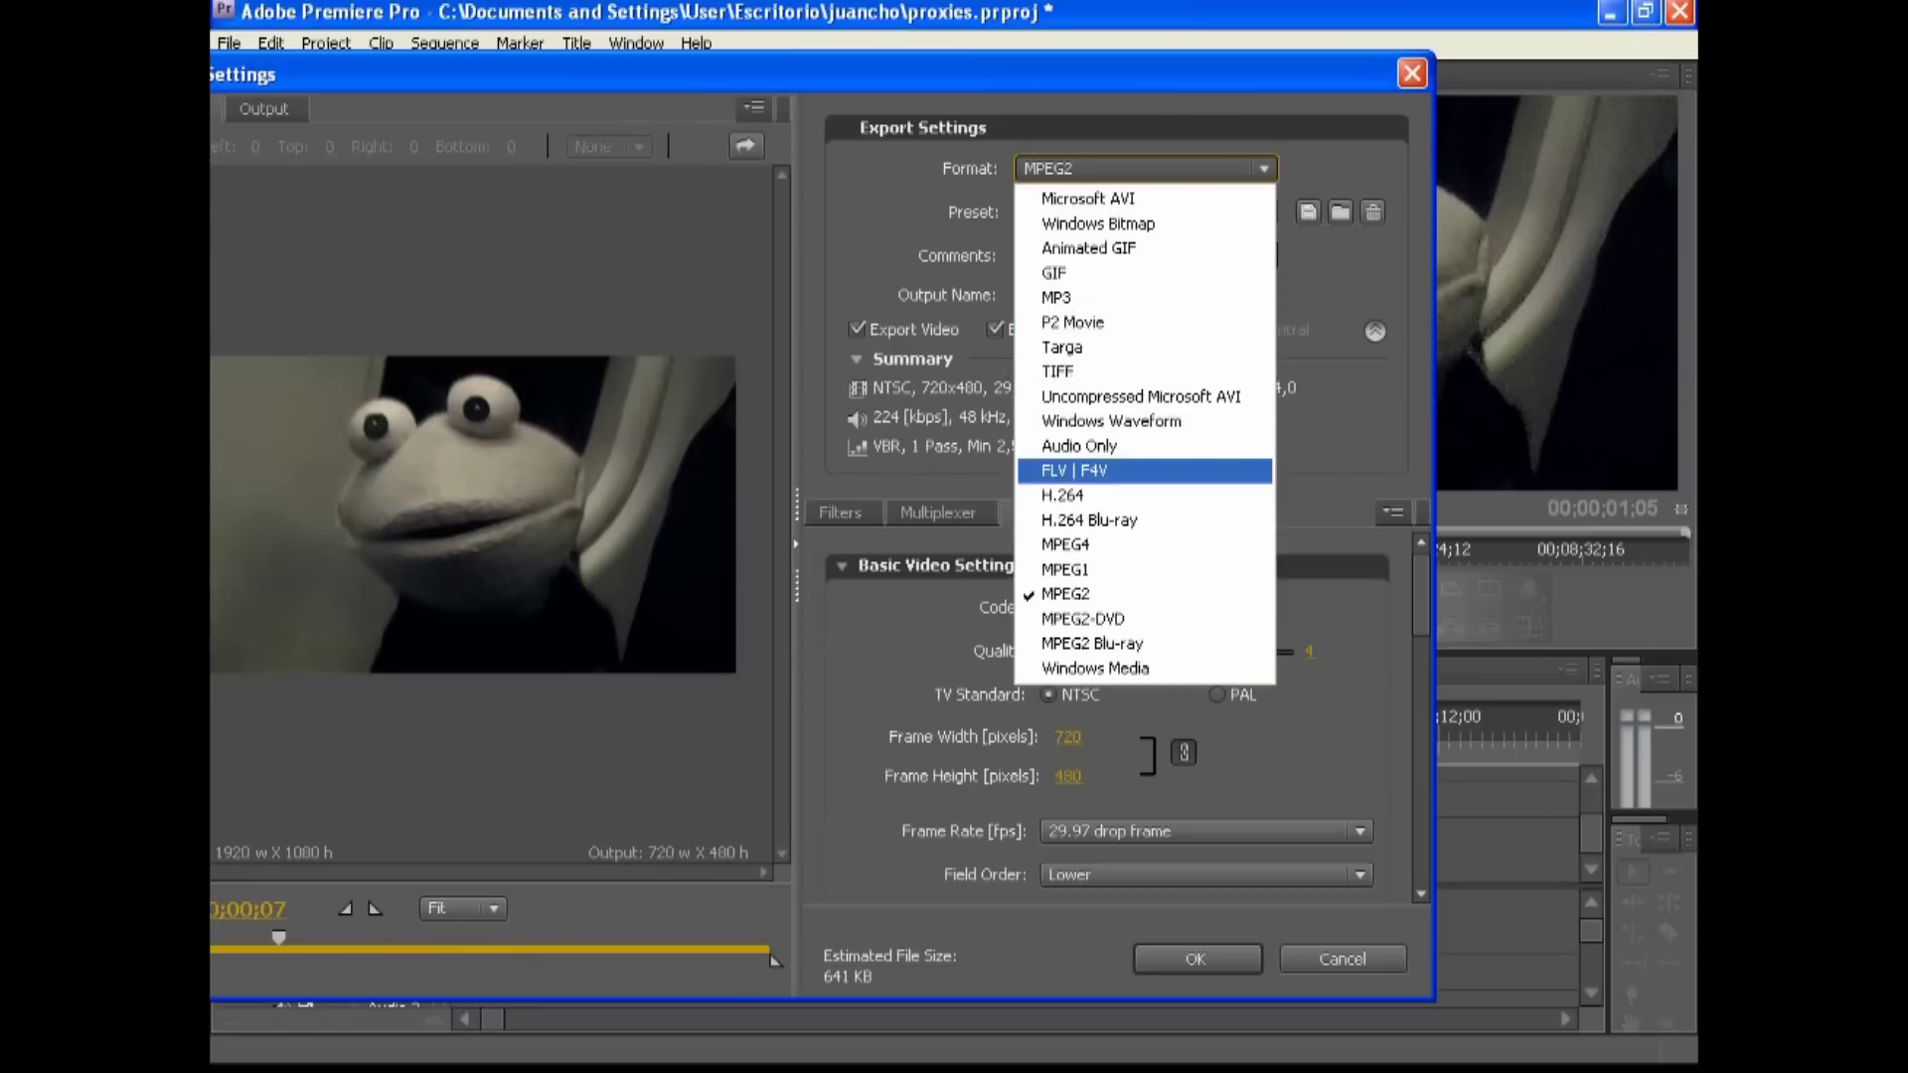
key(Down)
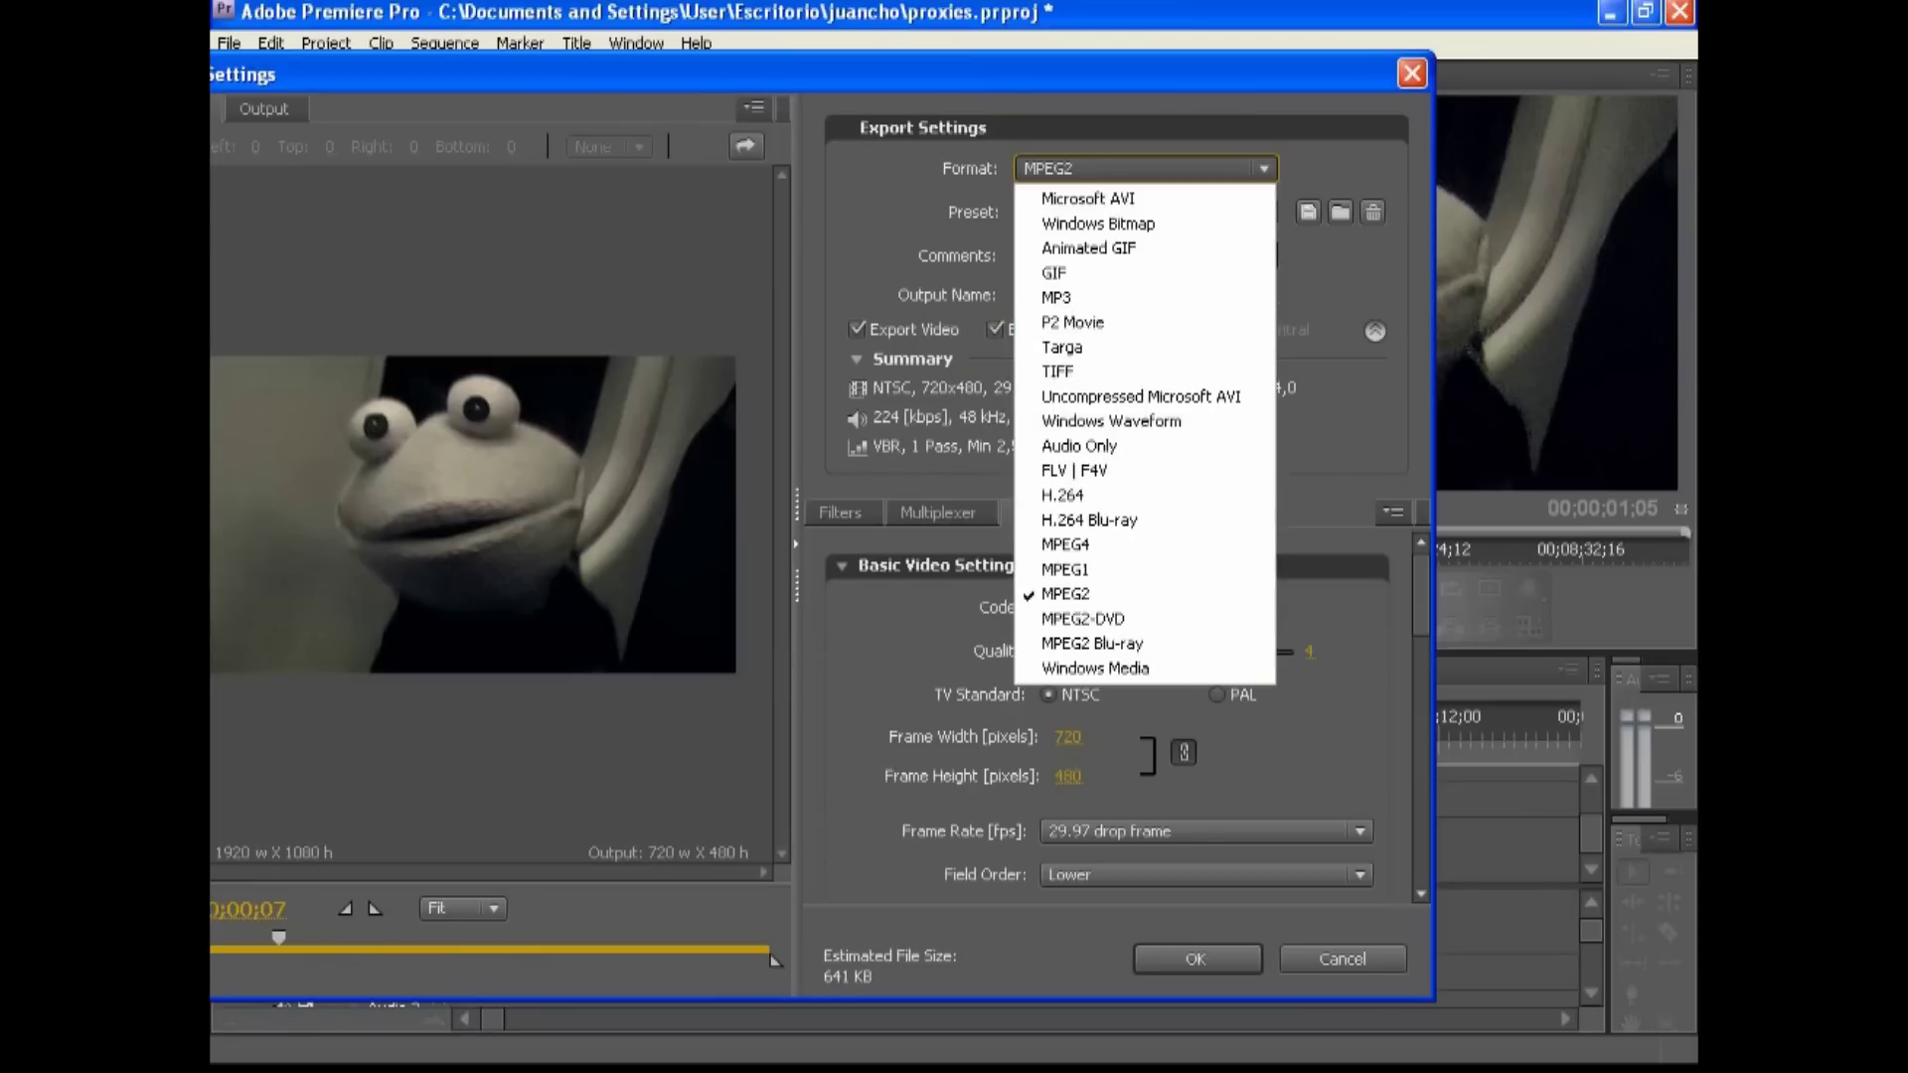
click(1062, 494)
click(1145, 212)
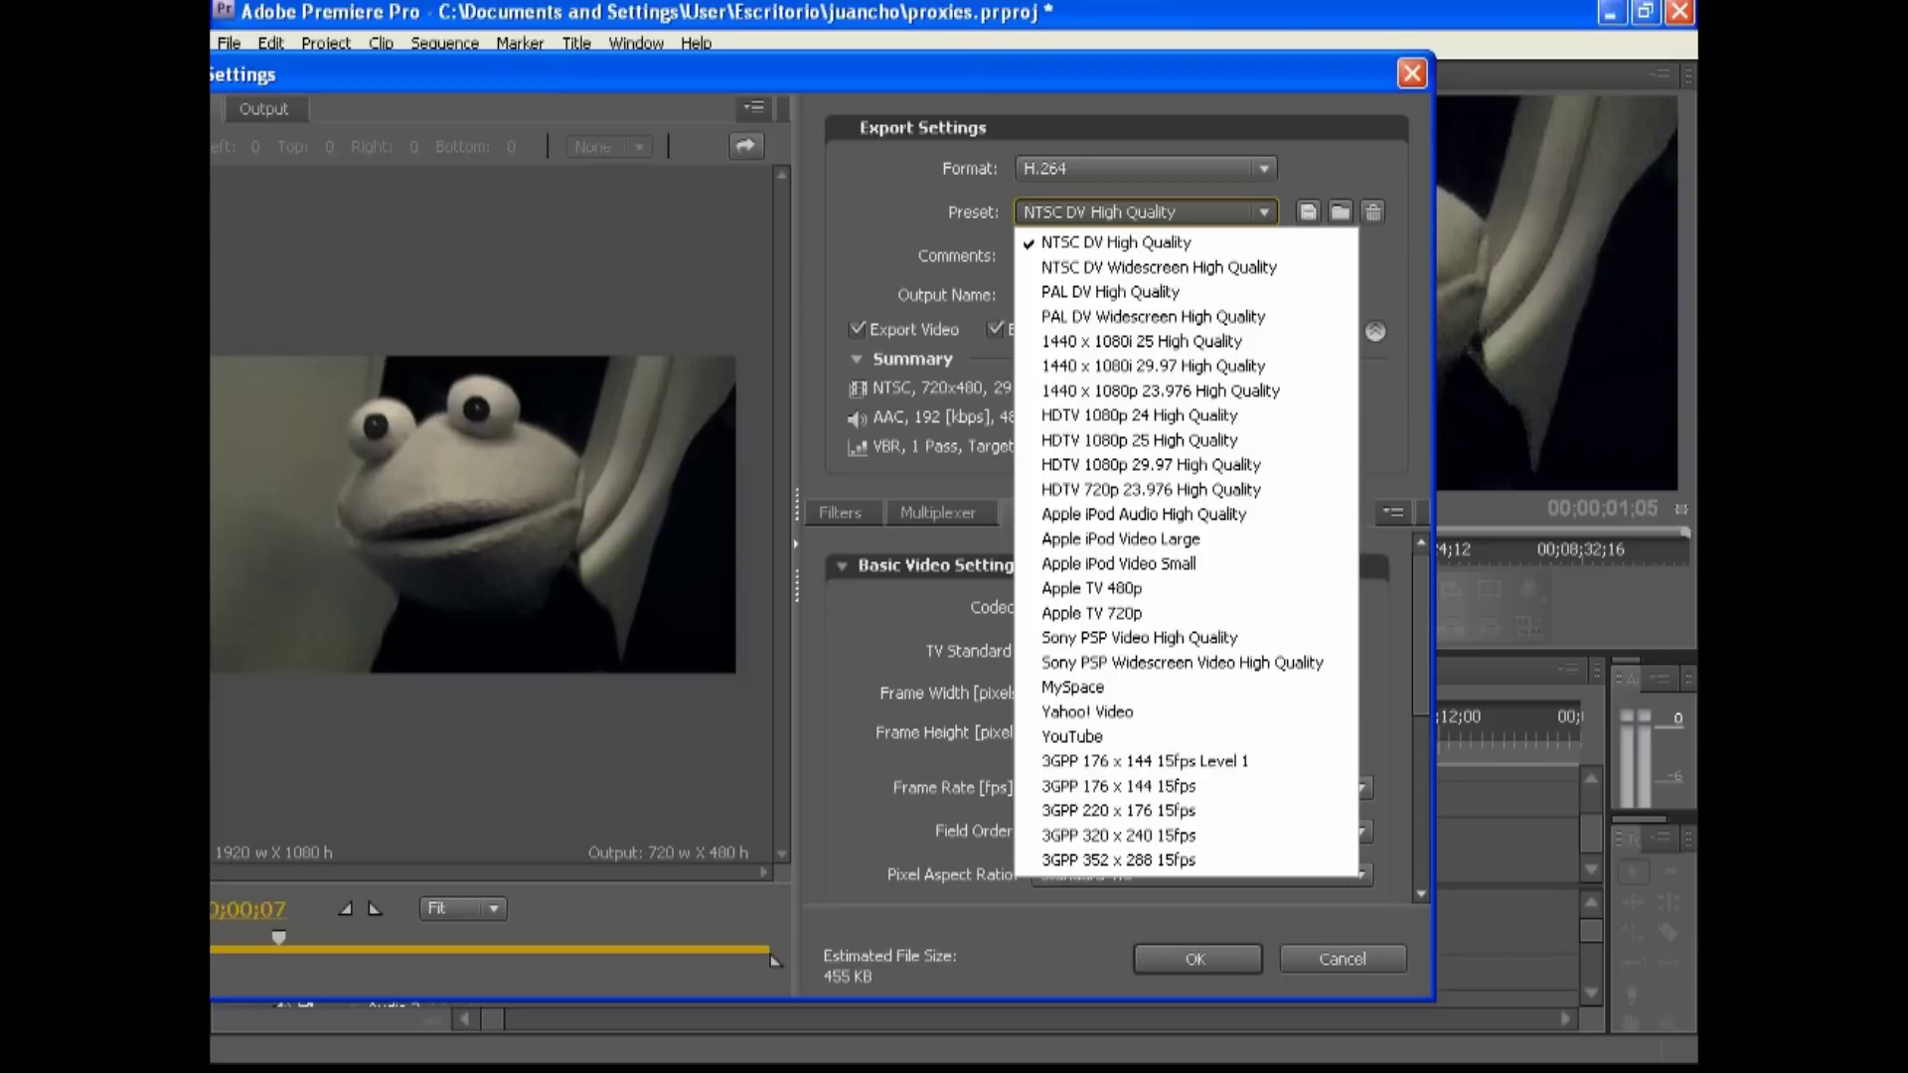
key(Return)
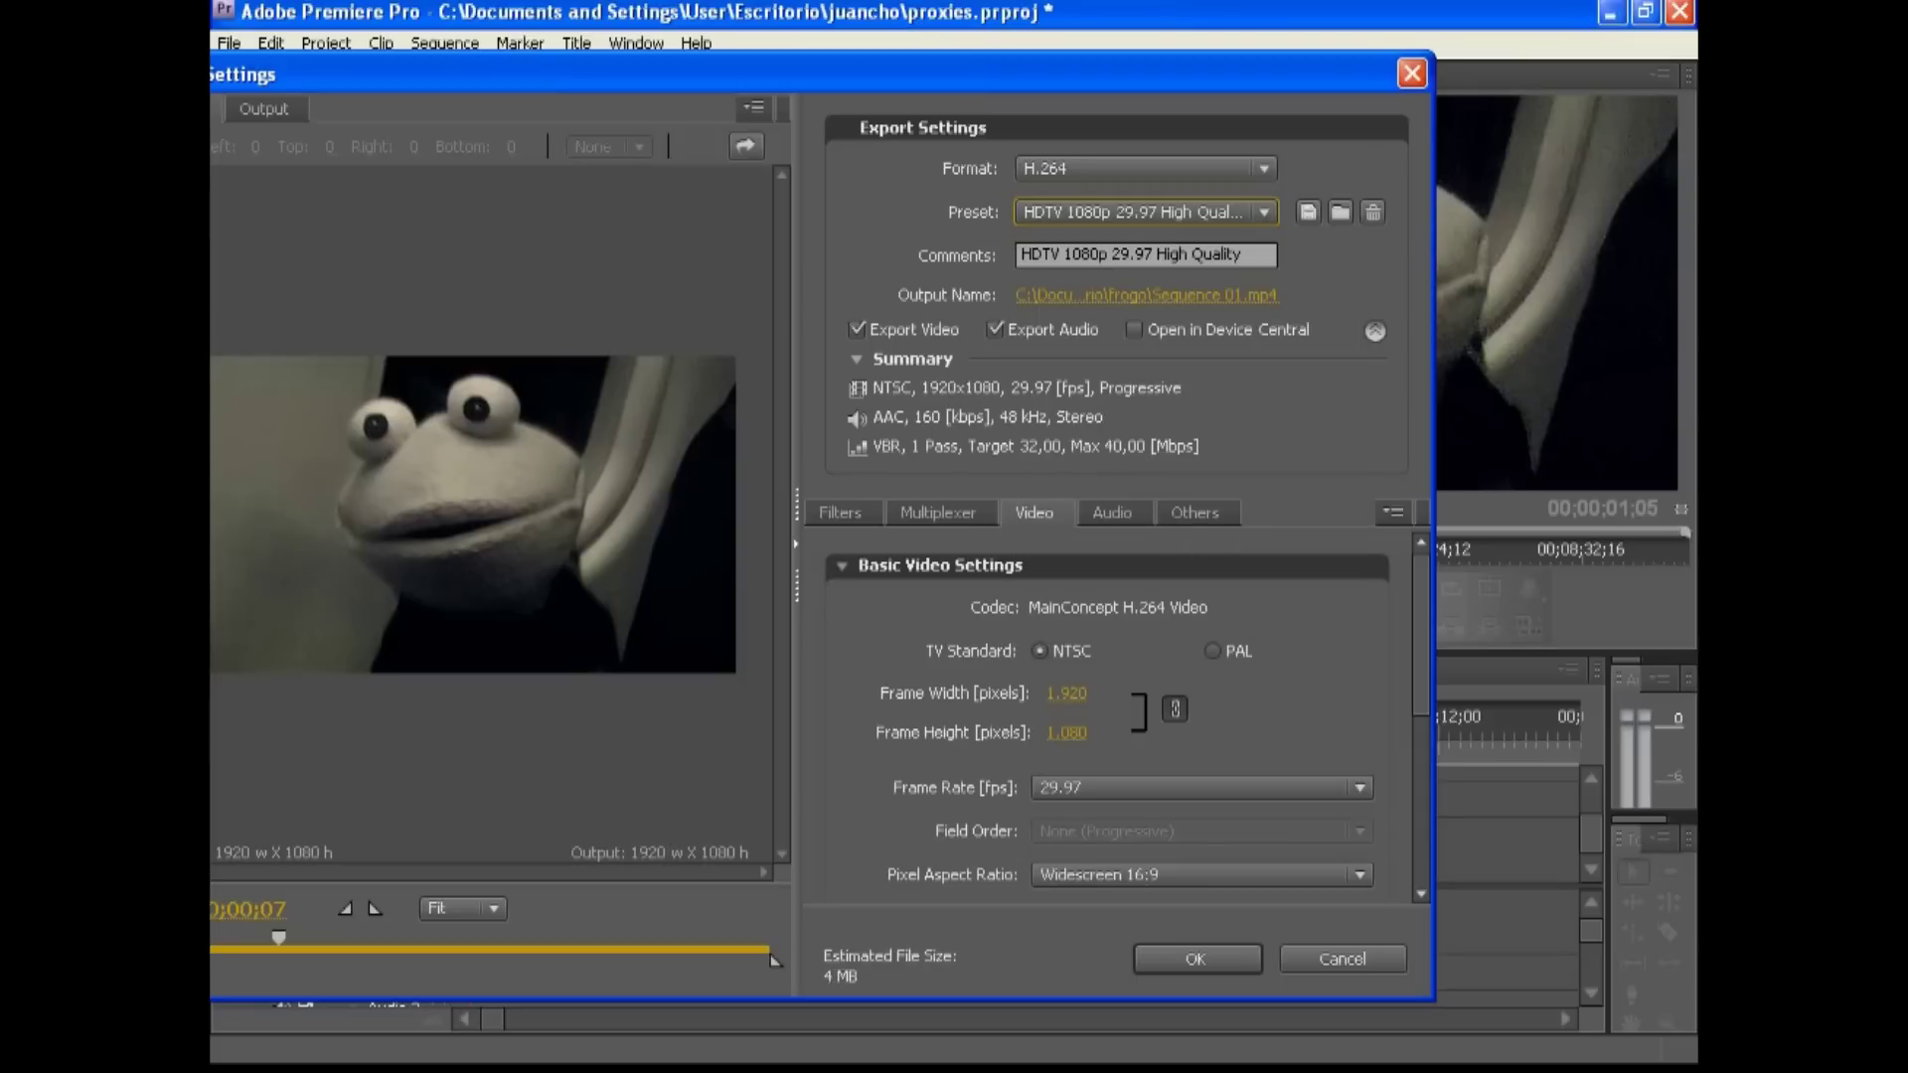
- Set the export's target bitrate to 10 Mbps and its maximum bitrate to 15 Mbps
scroll(1108, 715, down, 3)
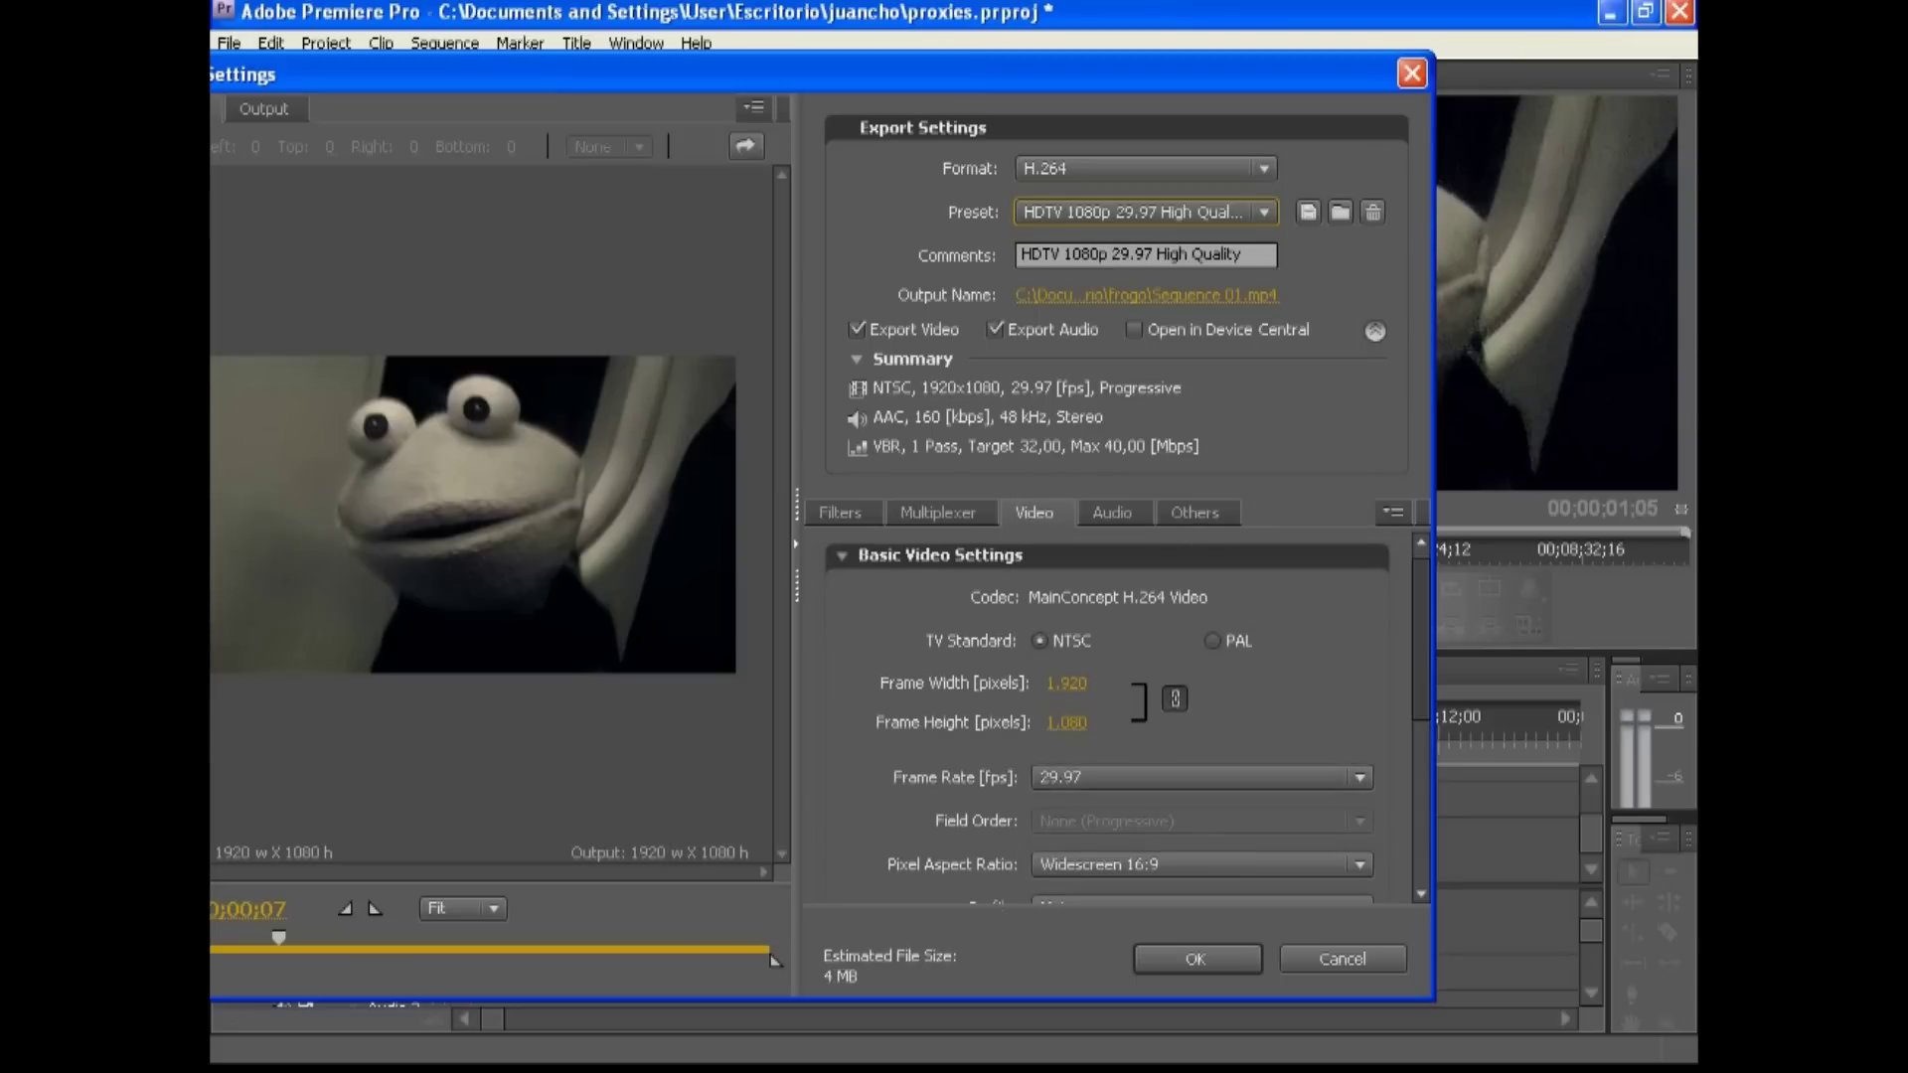
scroll(1127, 795, down, 2)
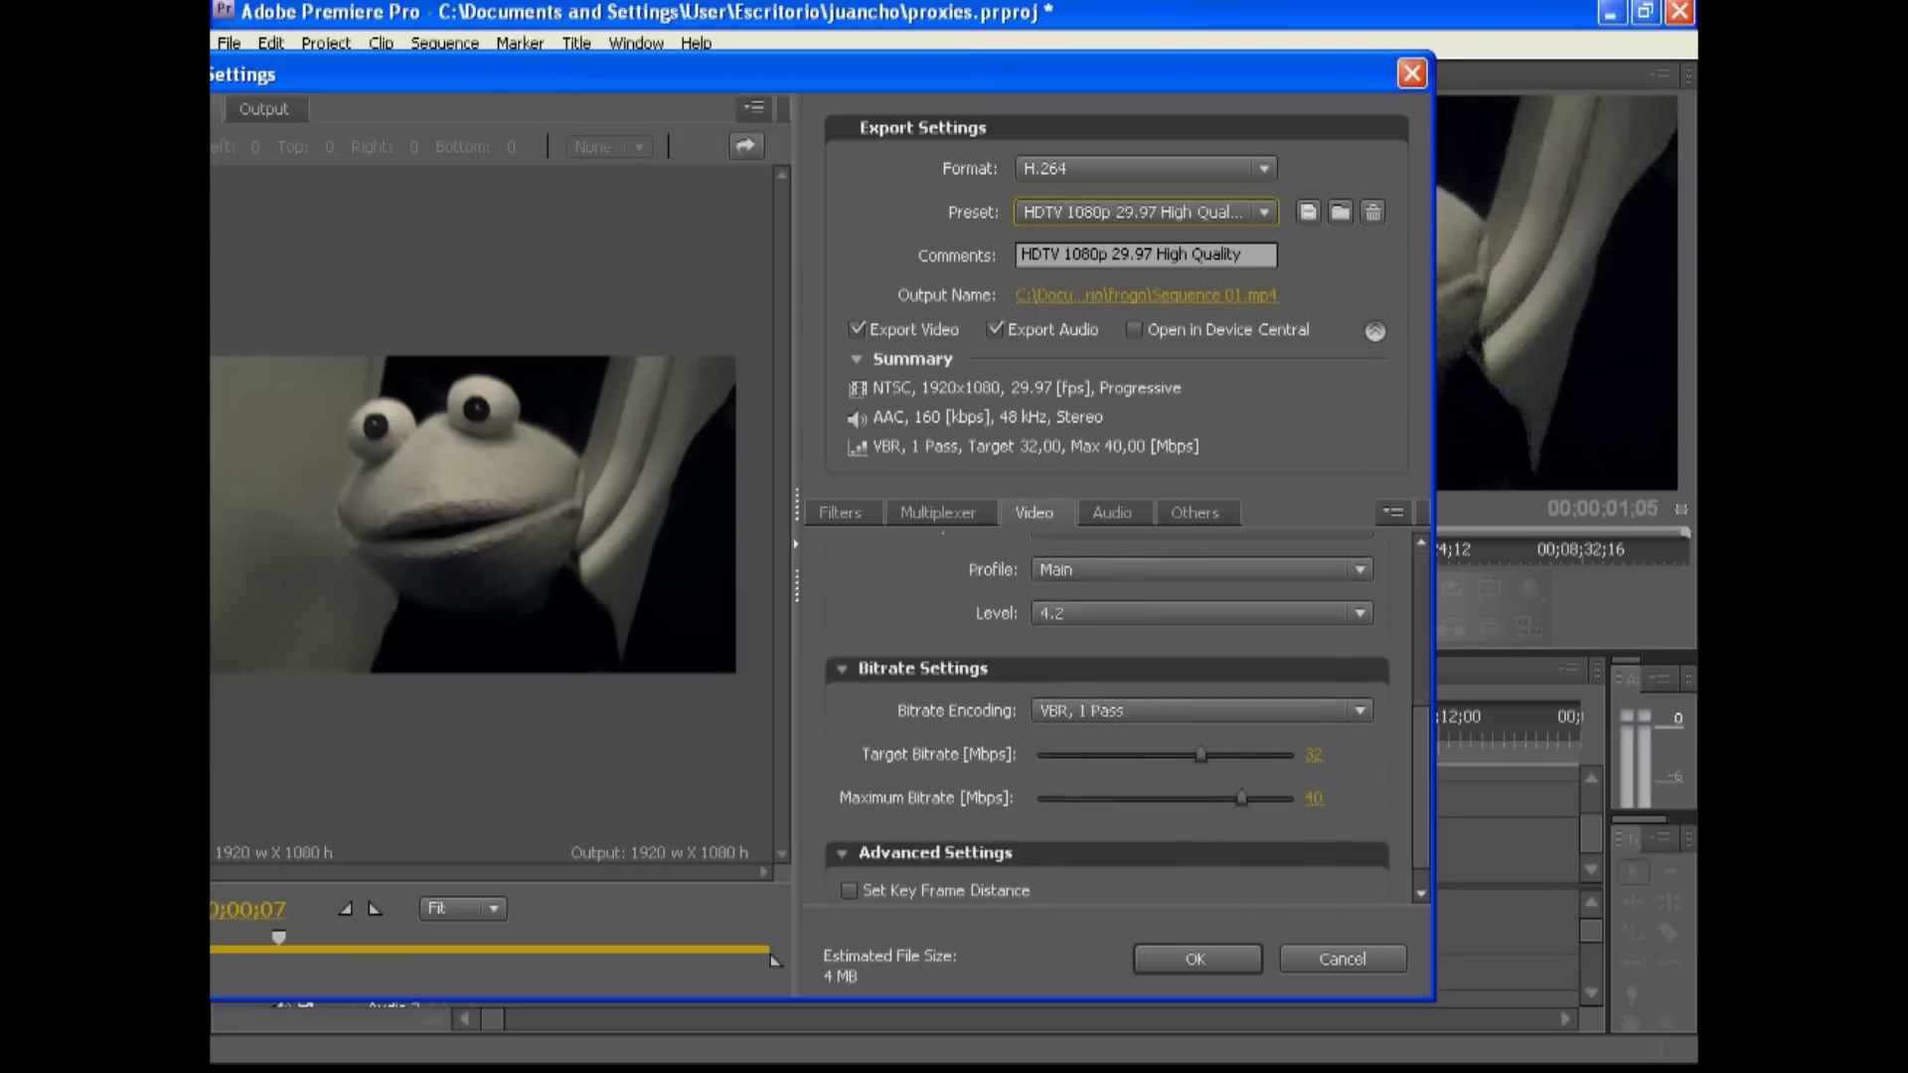
click(1313, 754)
text(10)
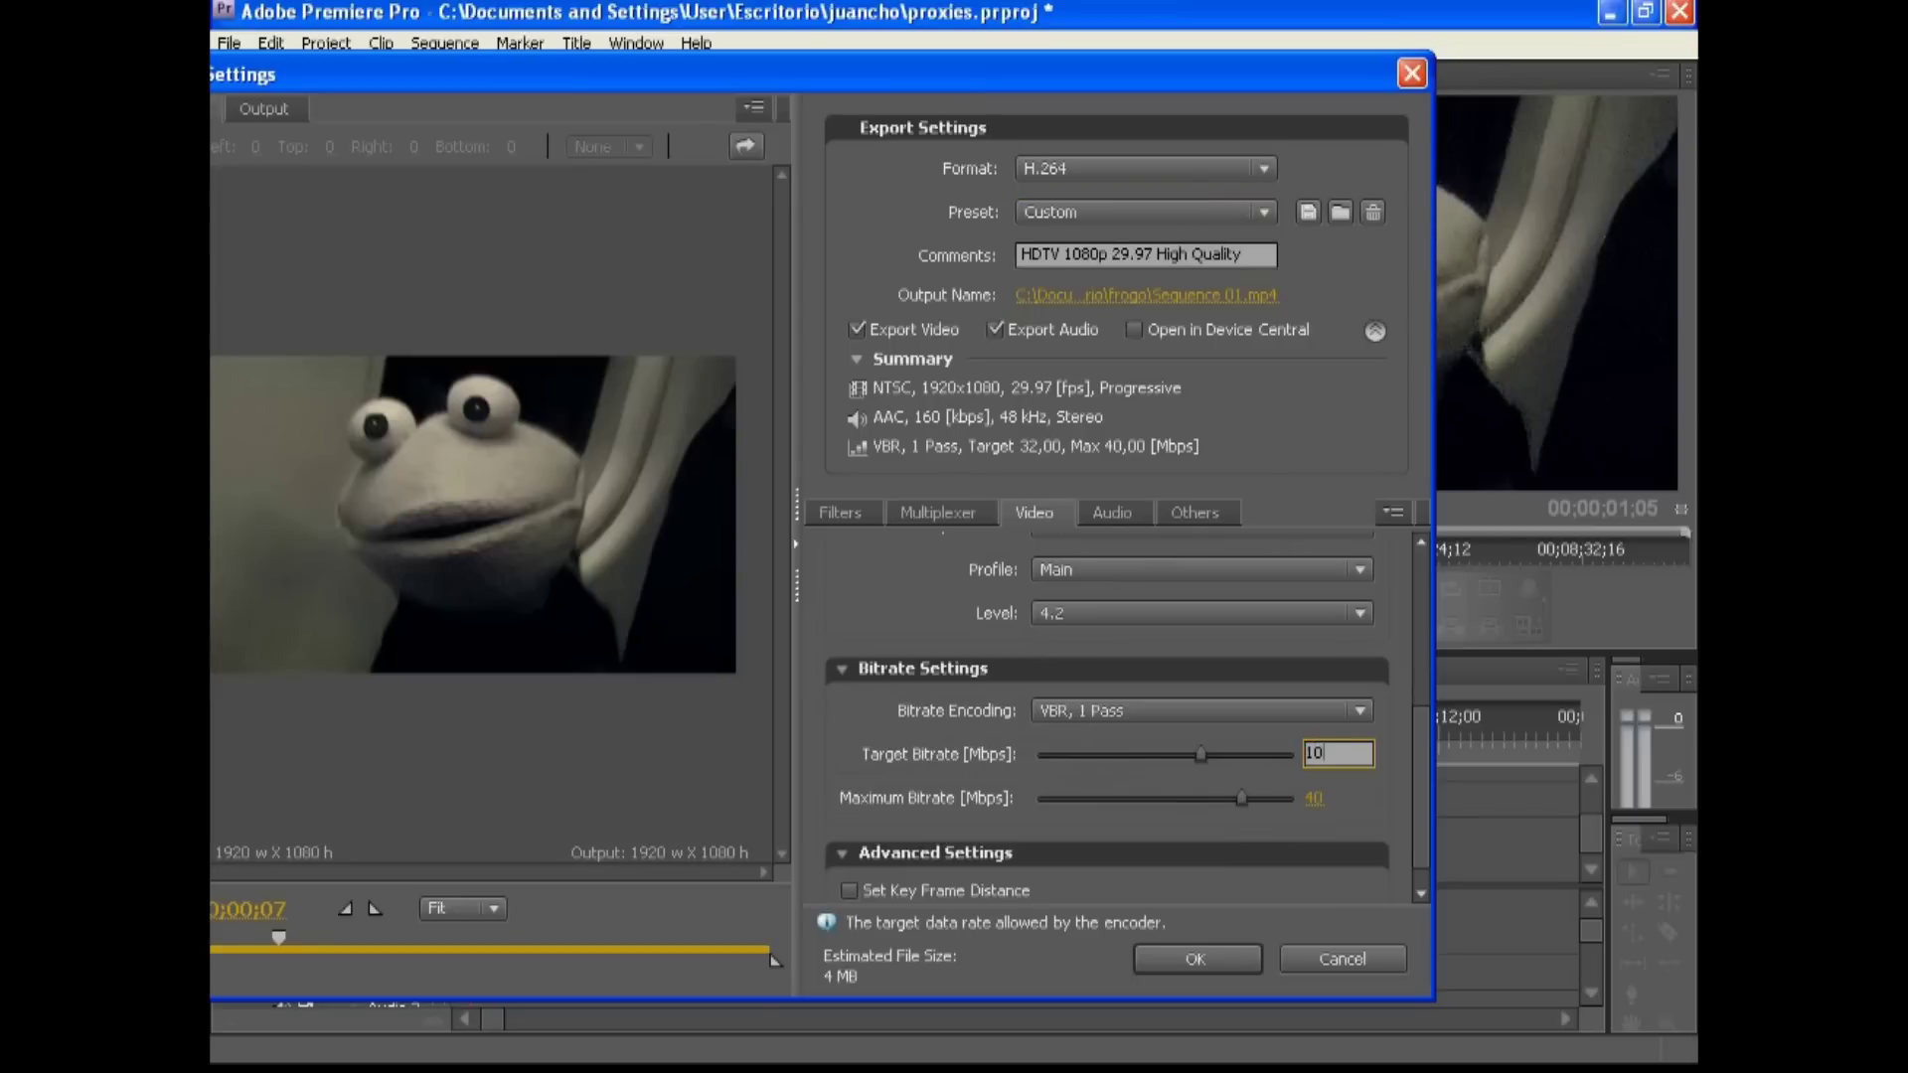
key(Tab)
text(15)
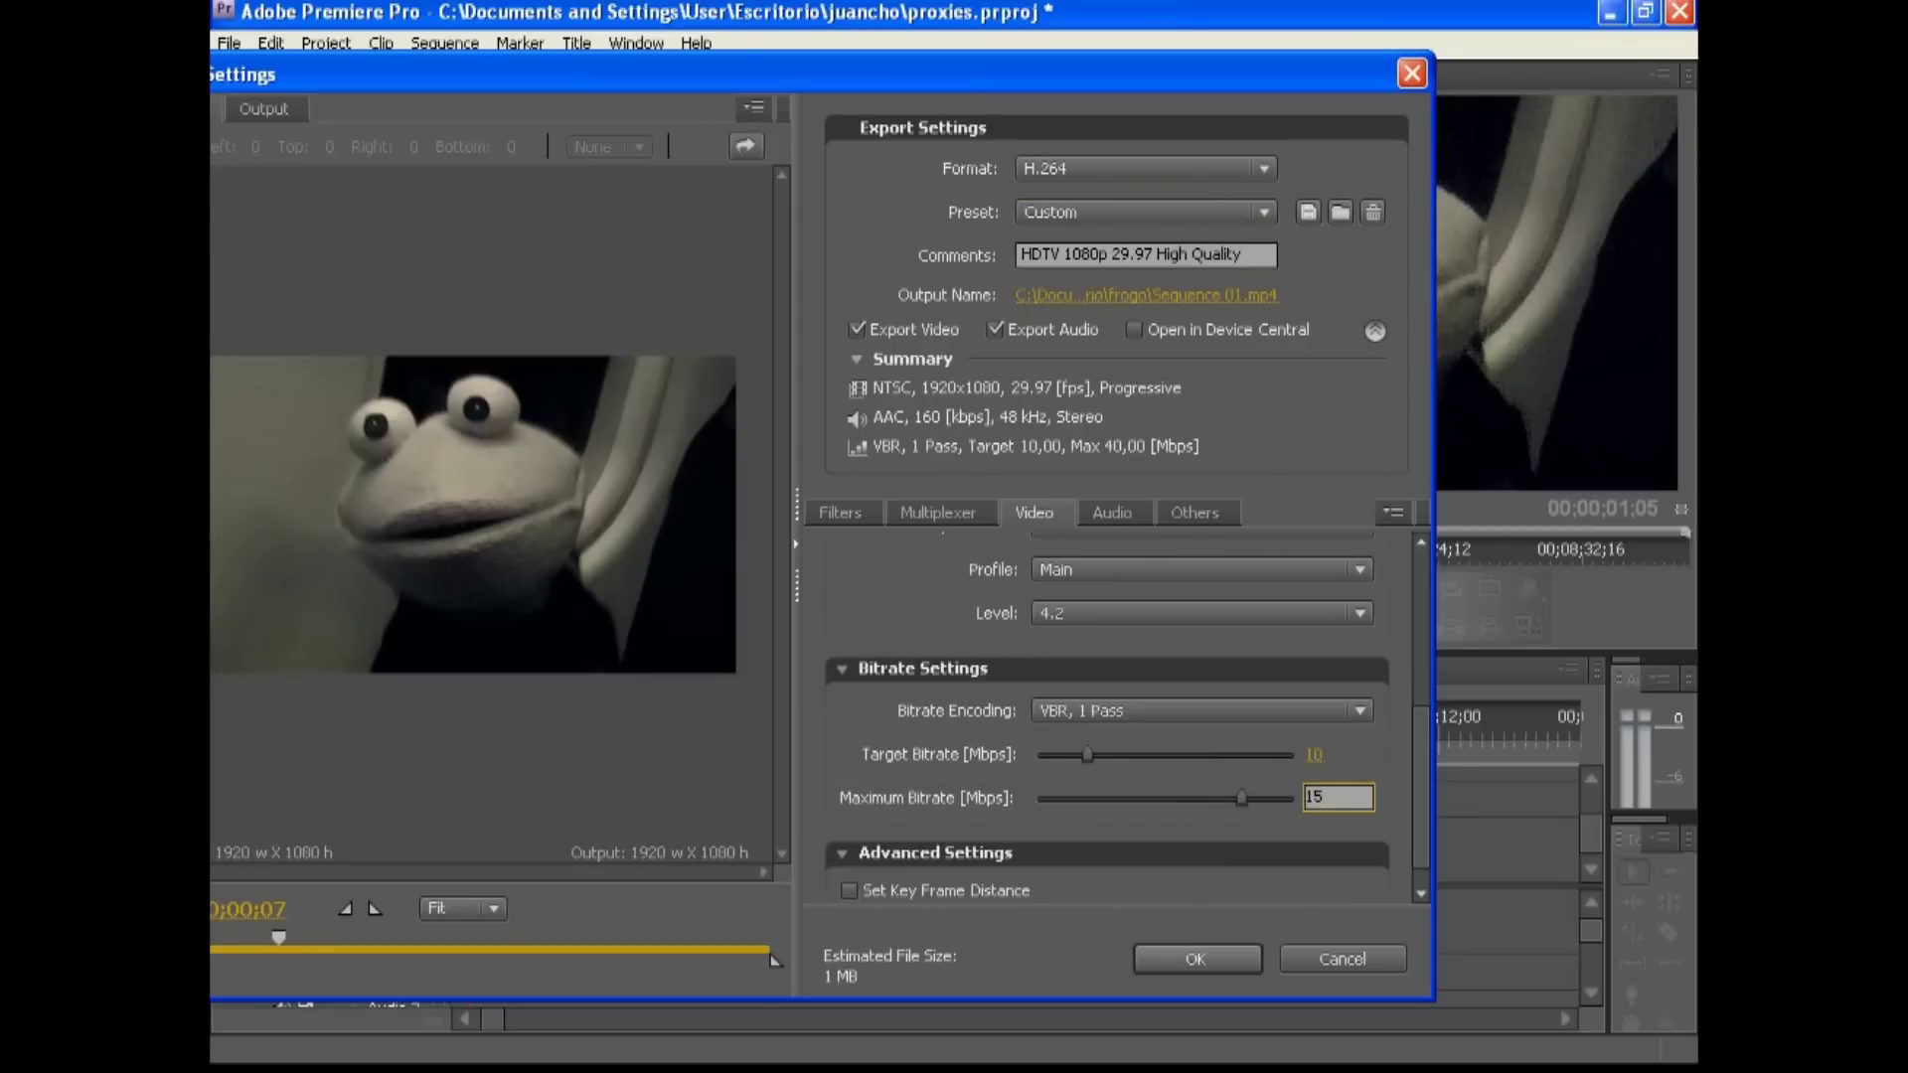
- Accept the export settings and encode the queued sequence in Adobe Media Encoder
key(Return)
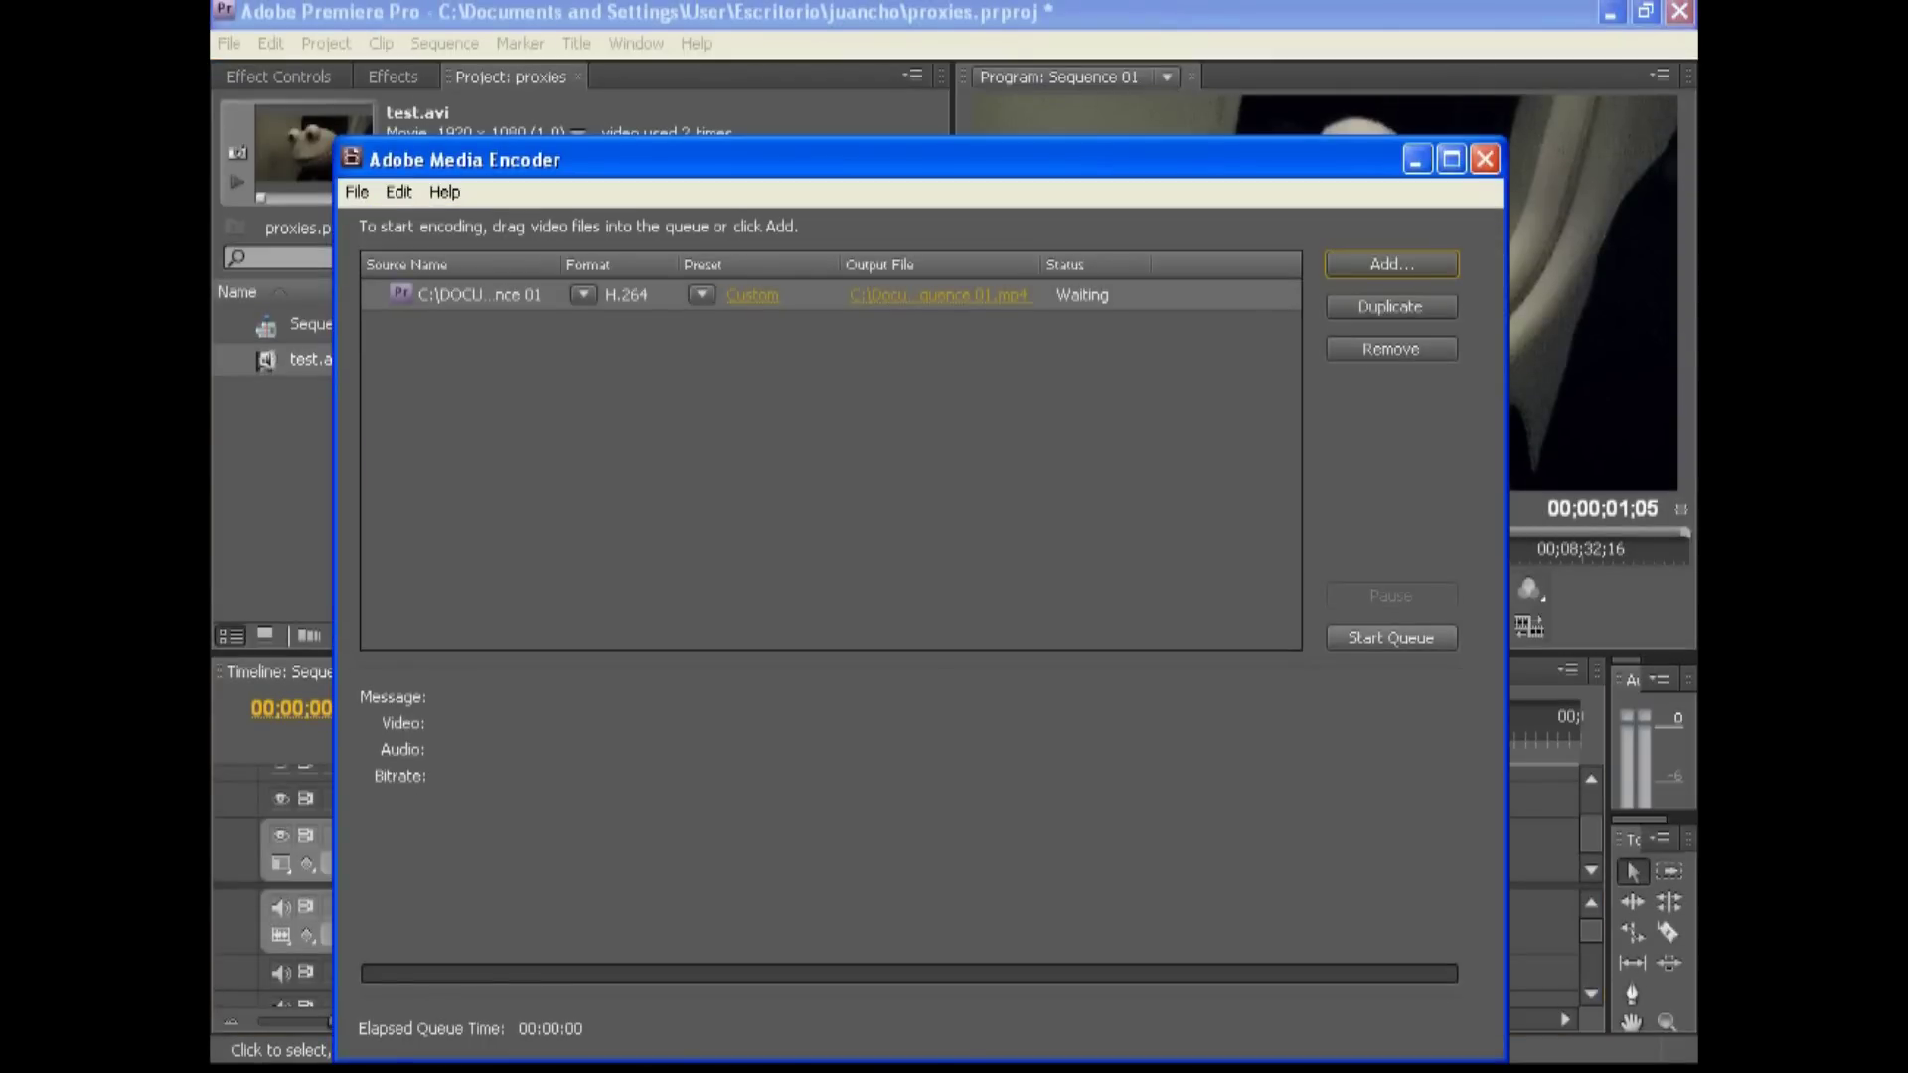
key(Return)
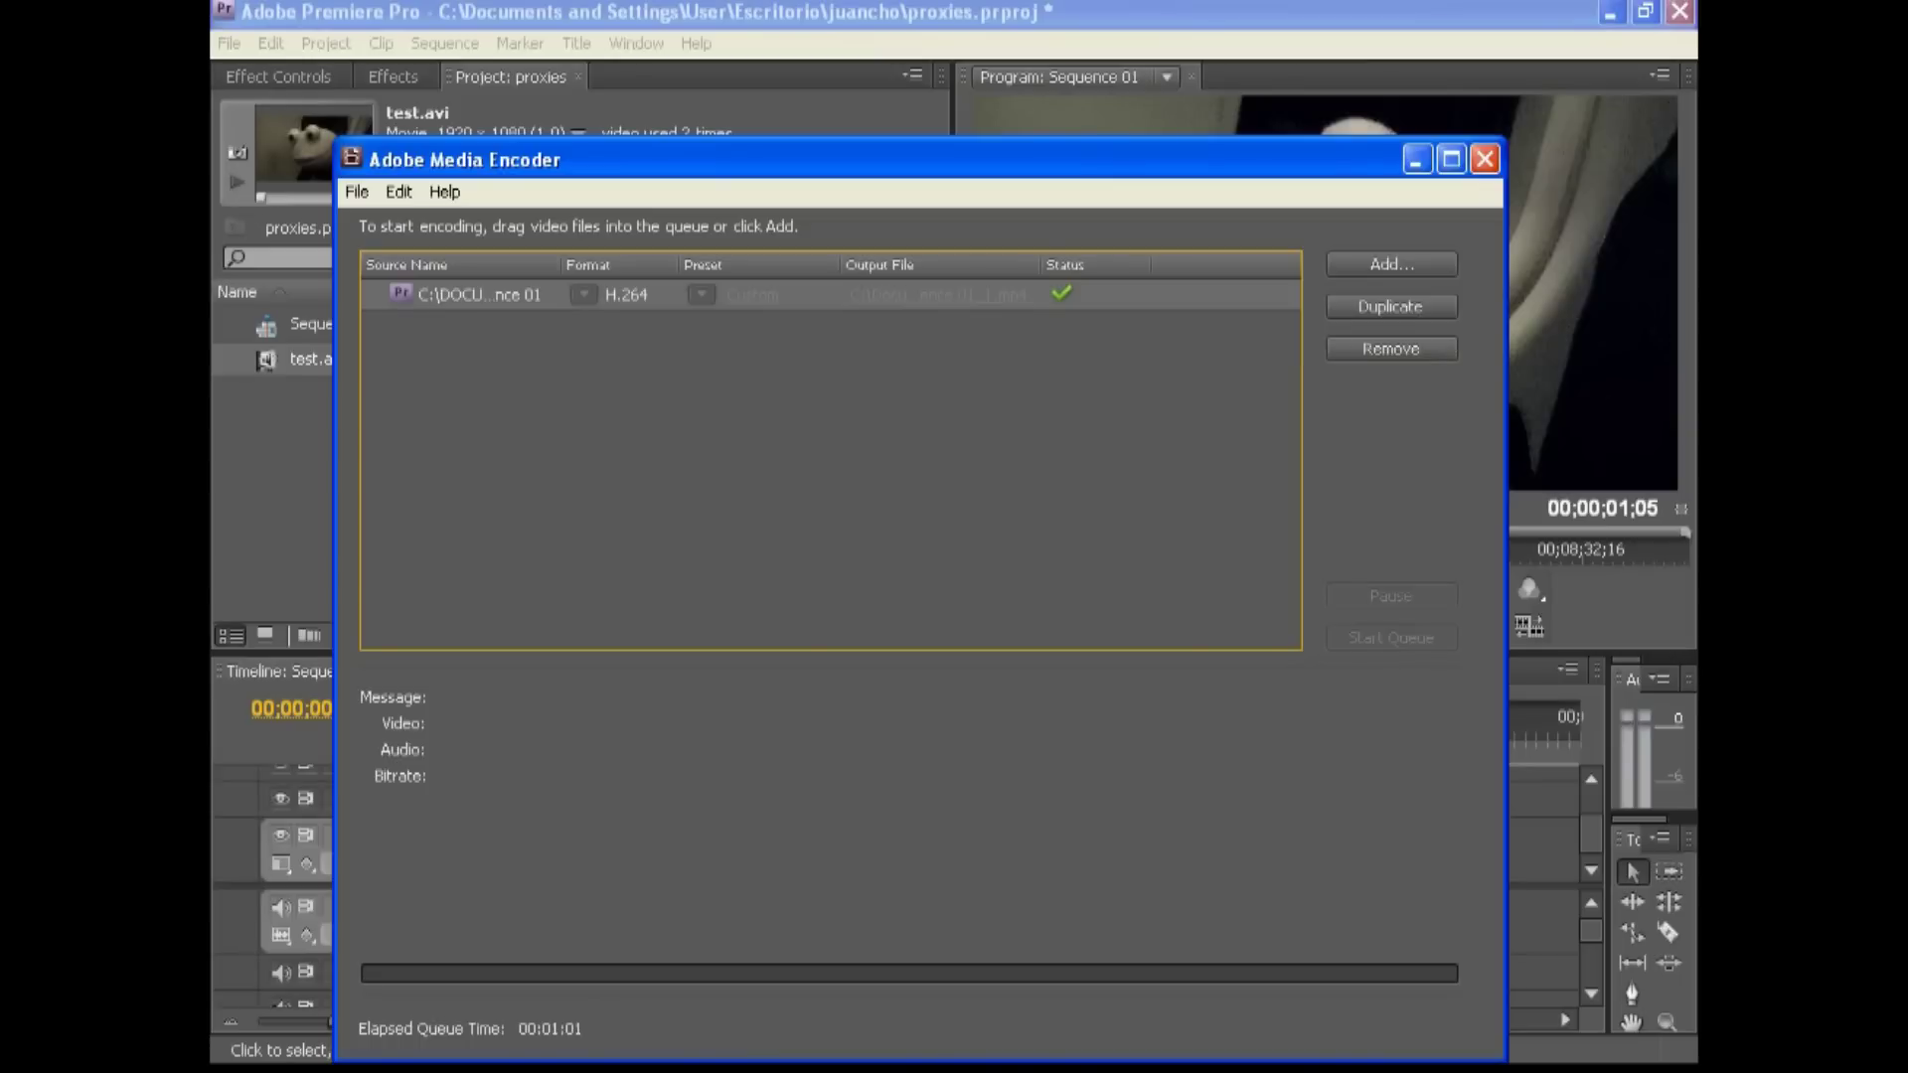
- Minimize the encoder and the editor, and open the exported Sequence 01_1.mp4 from the desktop's frogo folder in the media player
click(1417, 159)
click(1610, 12)
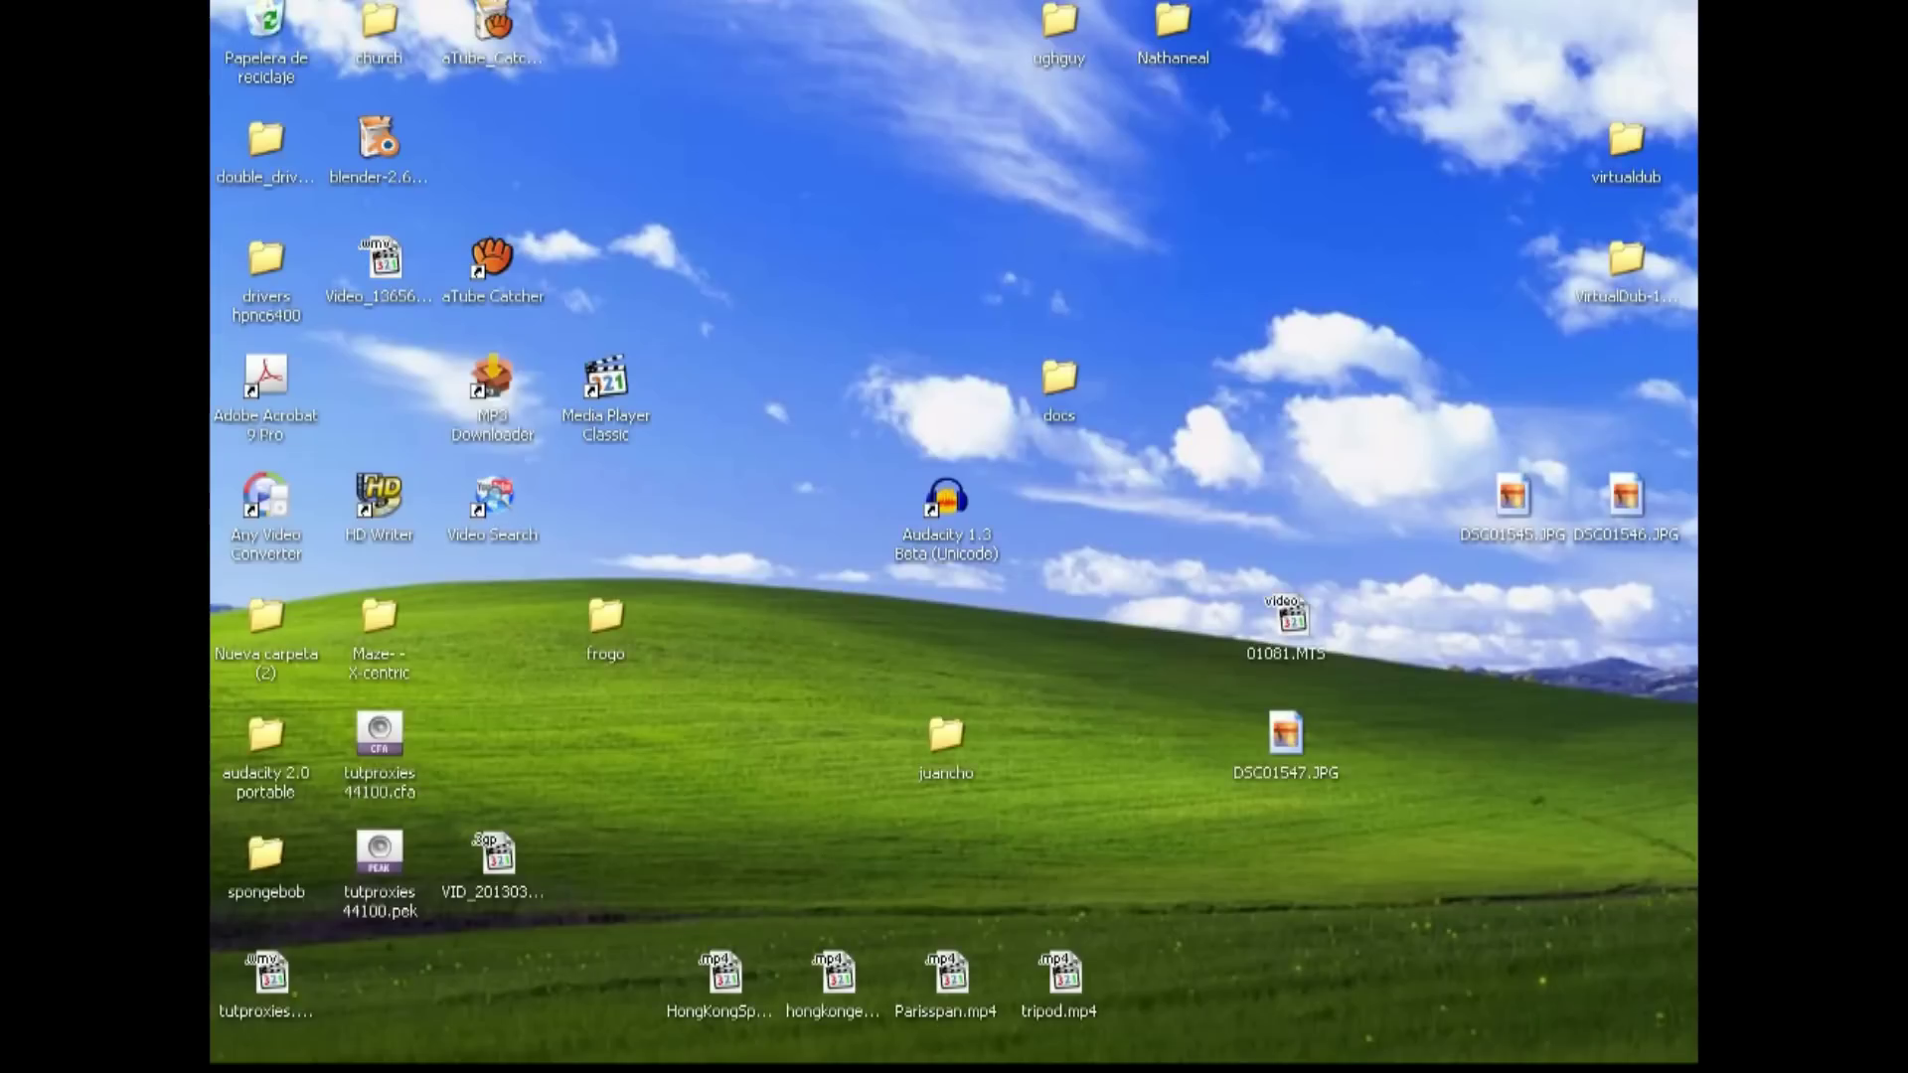
double_click(605, 626)
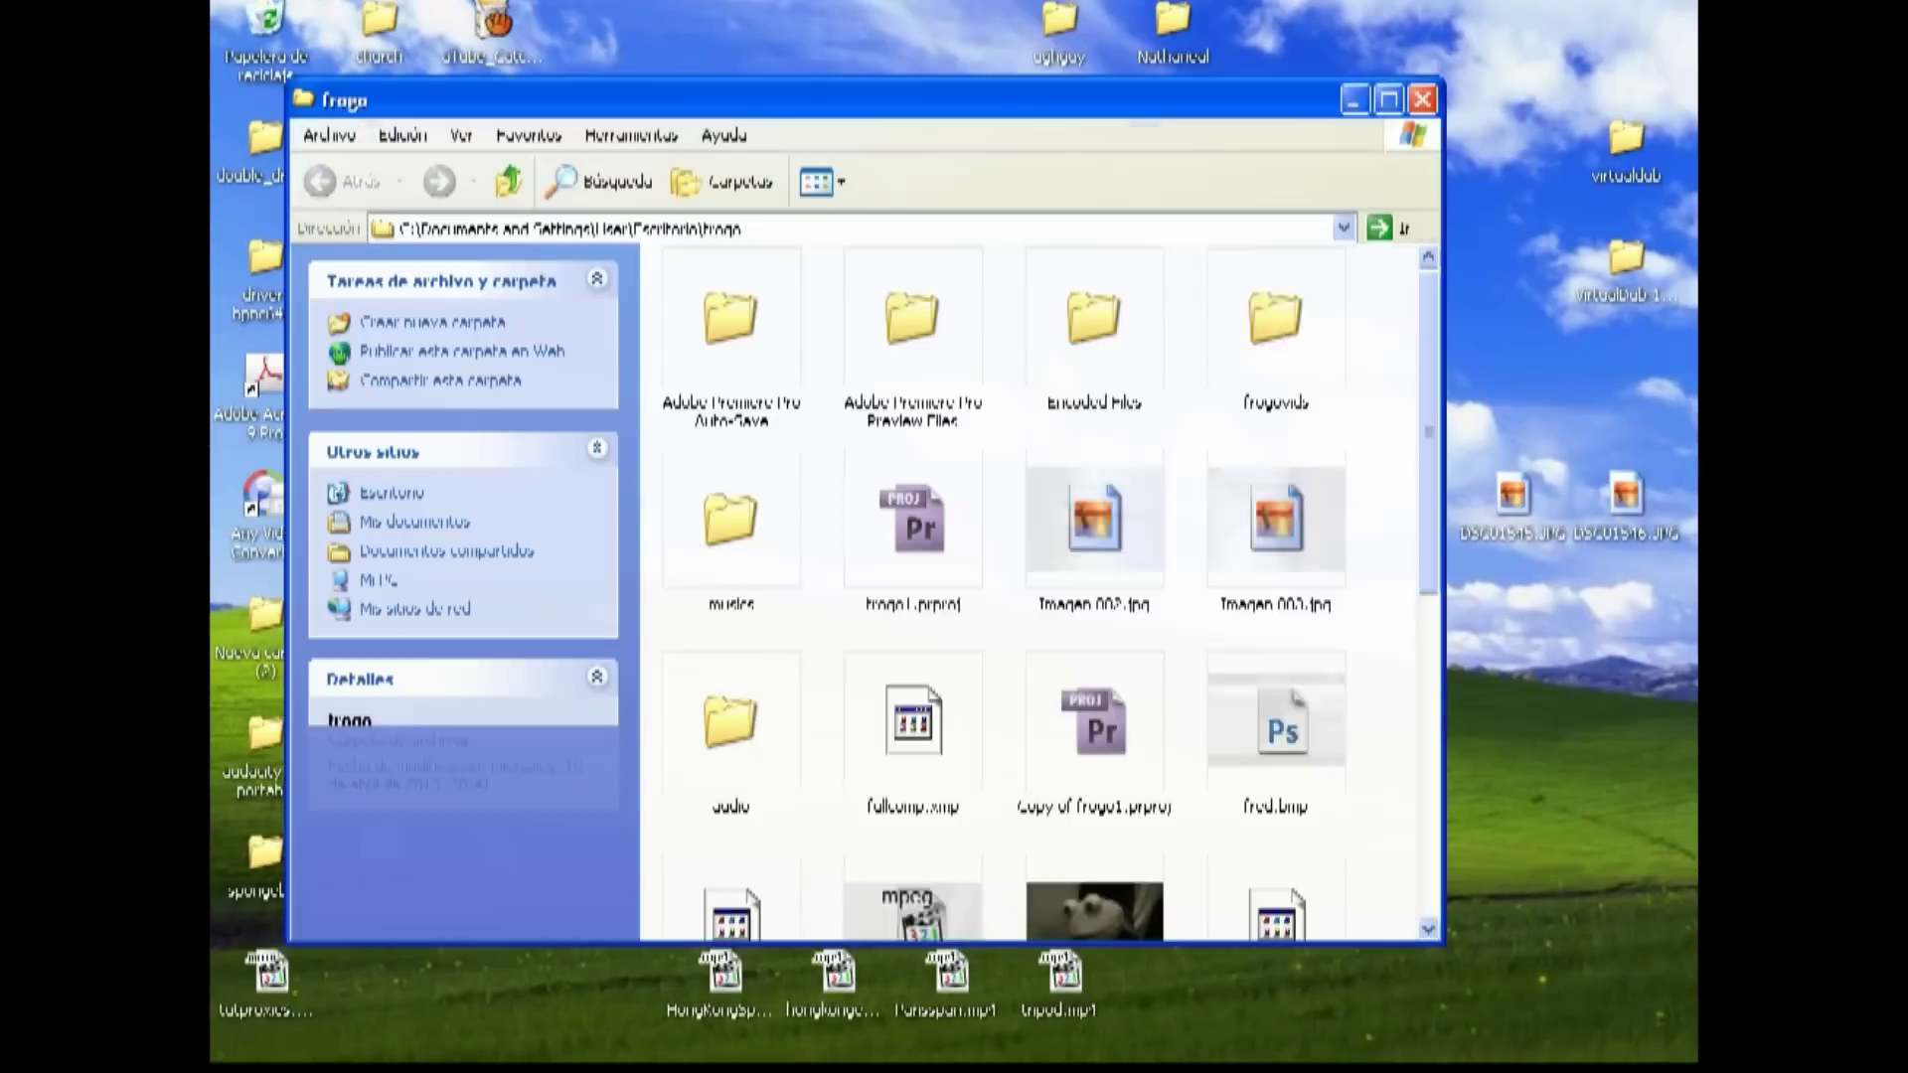
scroll(1029, 587, down, 5)
double_click(912, 844)
key(Return)
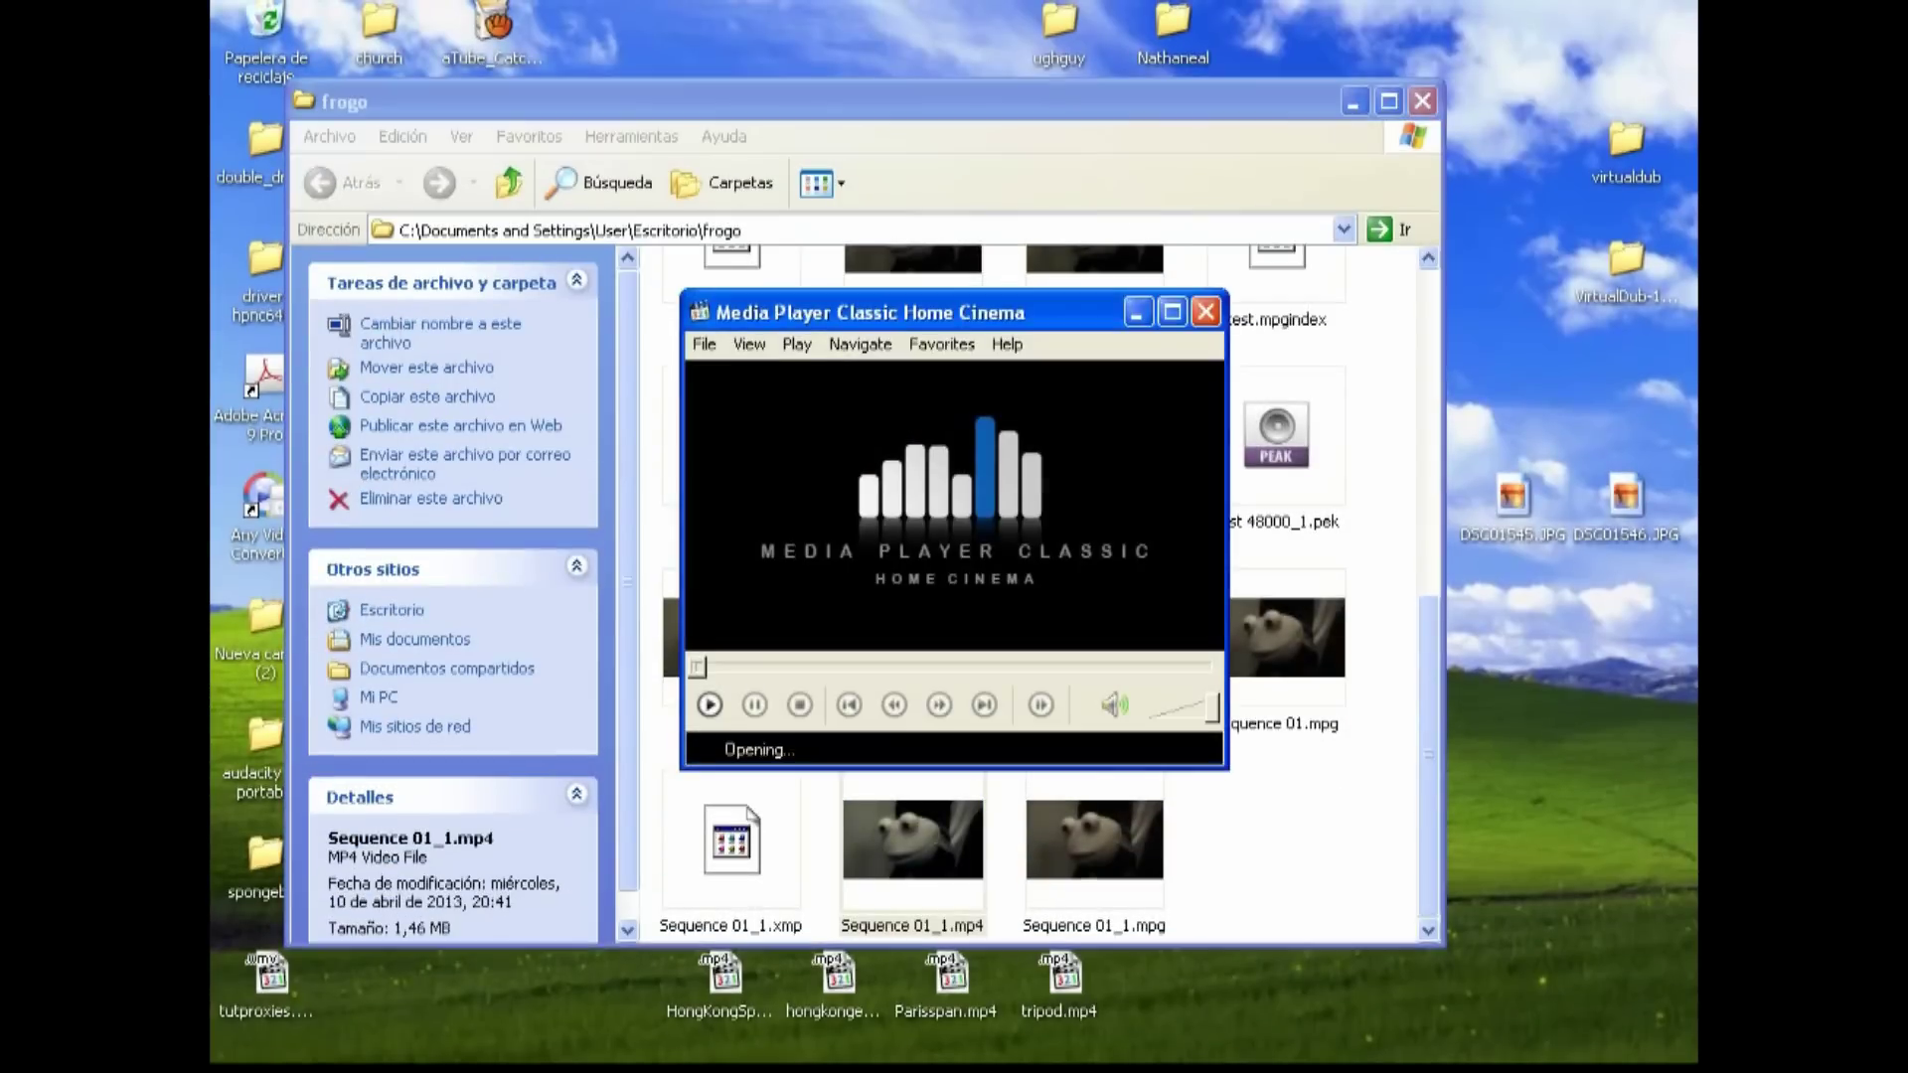